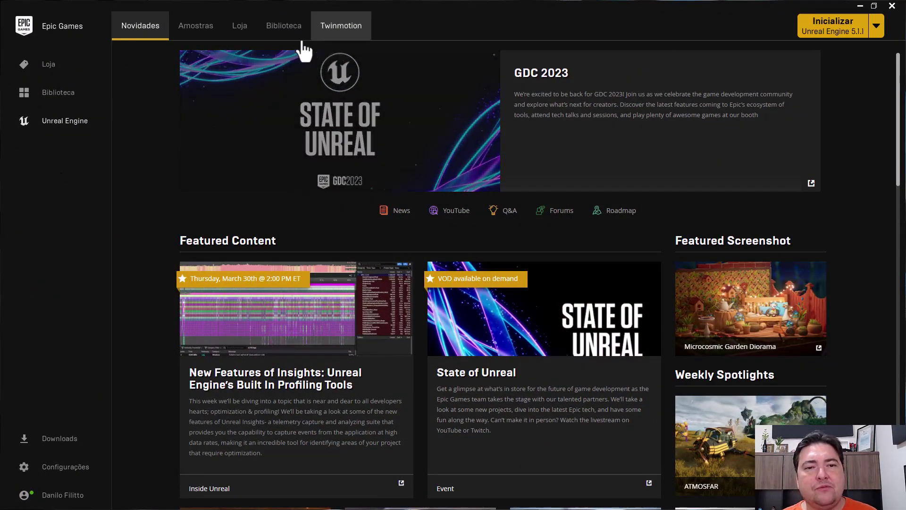
Launch Unreal Engine 5.2.0 Preview from the Epic Games Launcher library.
{"action": "left_click", "coordinate": [276, 27]}
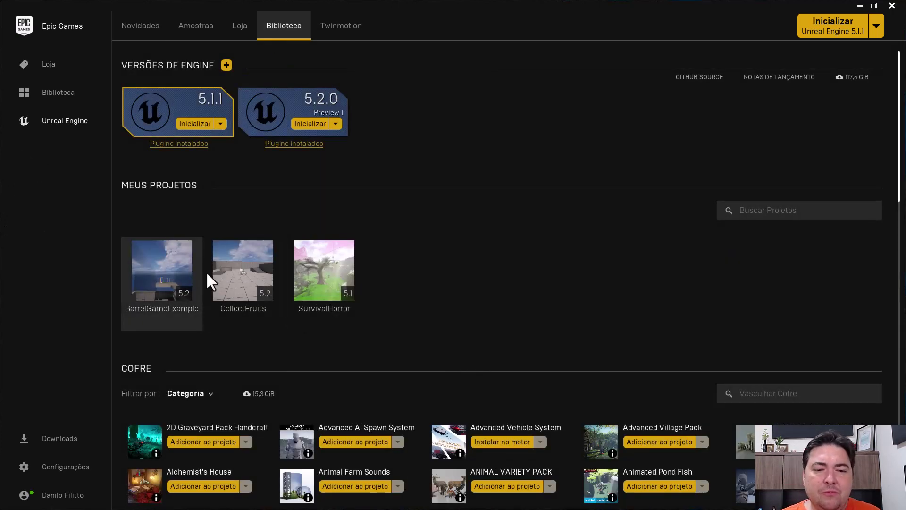
{"action": "mouse_move", "coordinate": [329, 246]}
{"action": "mouse_move", "coordinate": [245, 281]}
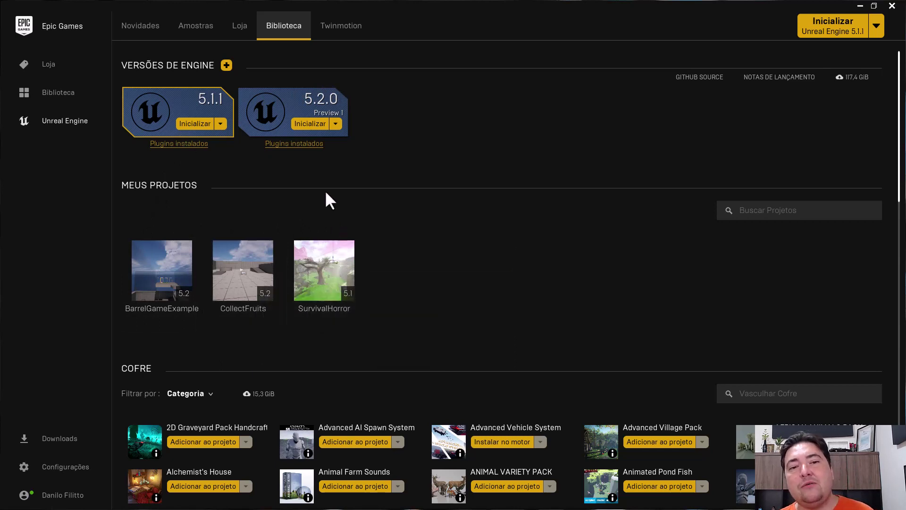
{"action": "left_click", "coordinate": [304, 124]}
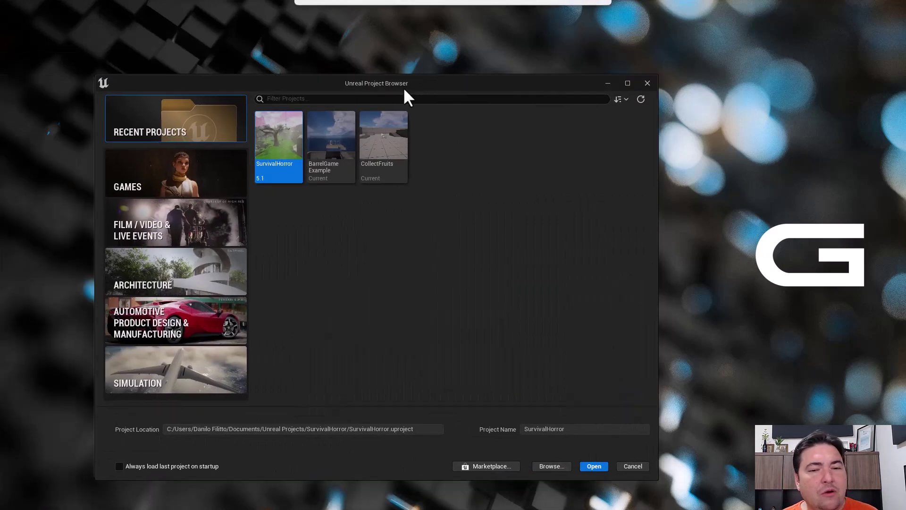
Open the CollectFruits project from Recent Projects in the Unreal Project Browser.
{"action": "left_click_drag", "start_coordinate": [405, 90], "coordinate": [531, 68]}
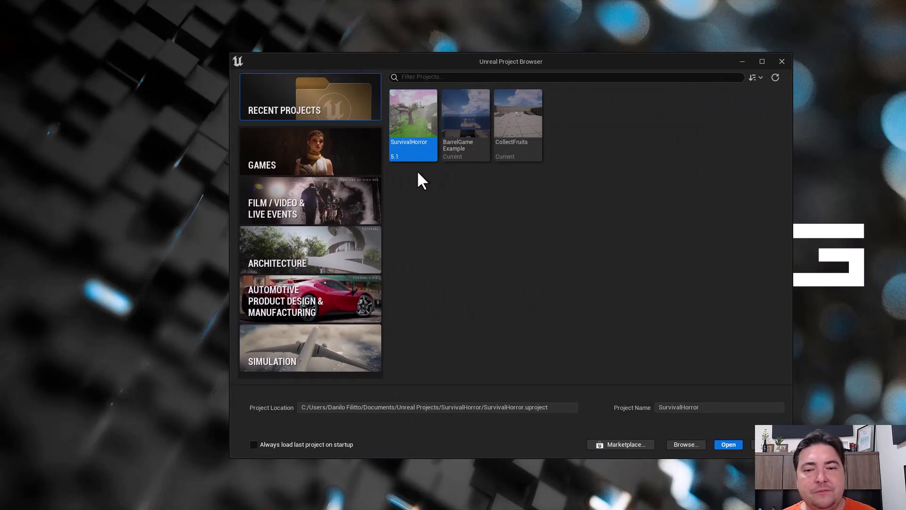
{"action": "left_click", "coordinate": [298, 156]}
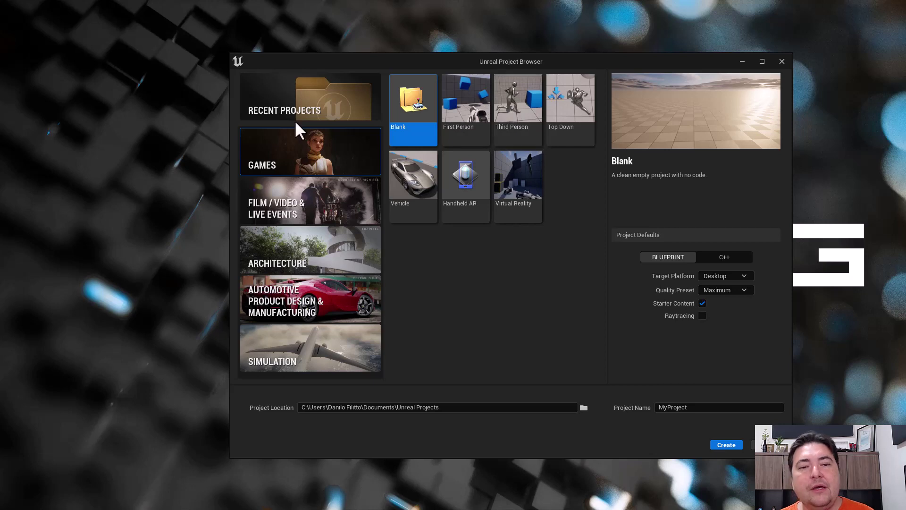
{"action": "left_click", "coordinate": [289, 107]}
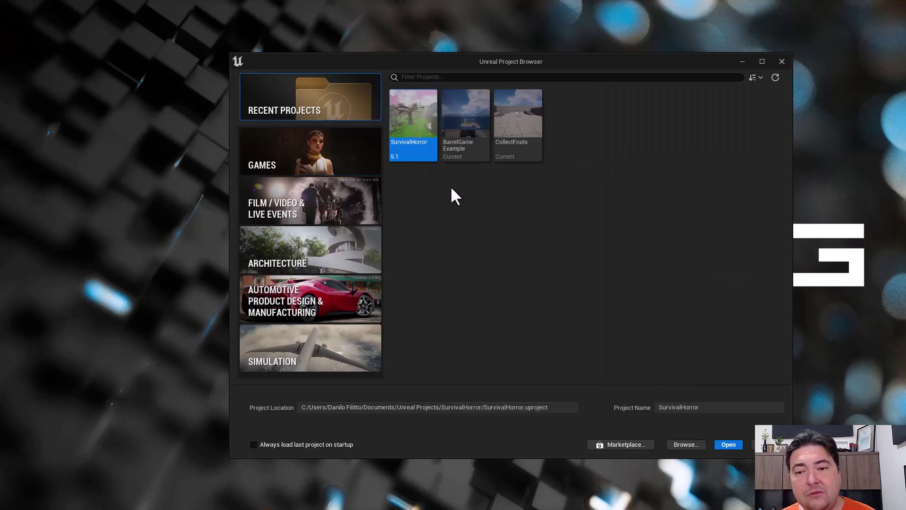
{"action": "mouse_move", "coordinate": [528, 125]}
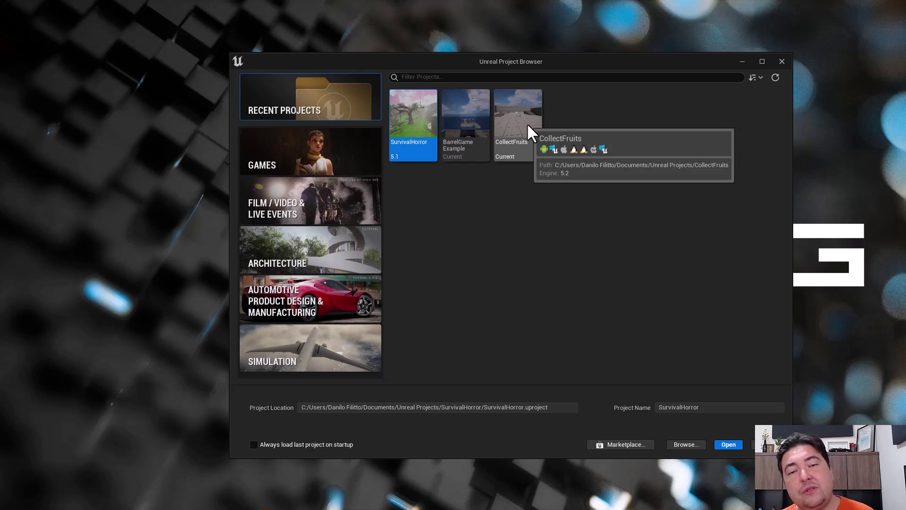
{"action": "left_click", "coordinate": [527, 123]}
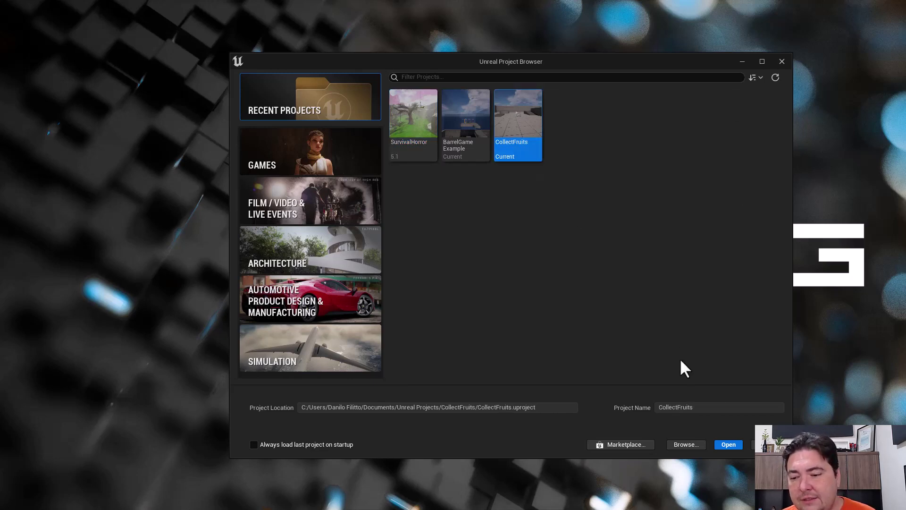
{"action": "double_click", "coordinate": [509, 113]}
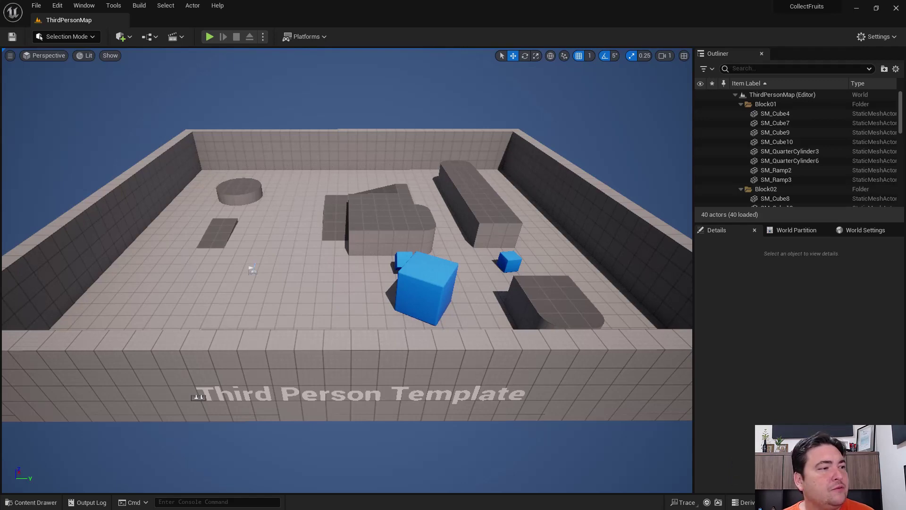
Find Objetos.zip in the UnrealEngineCurse repository's Aula 02 folder on GitHub, then close Chrome.
{"action": "key", "text": "alt+Tab"}
{"action": "left_click_drag", "start_coordinate": [91, 178], "coordinate": [454, 98]}
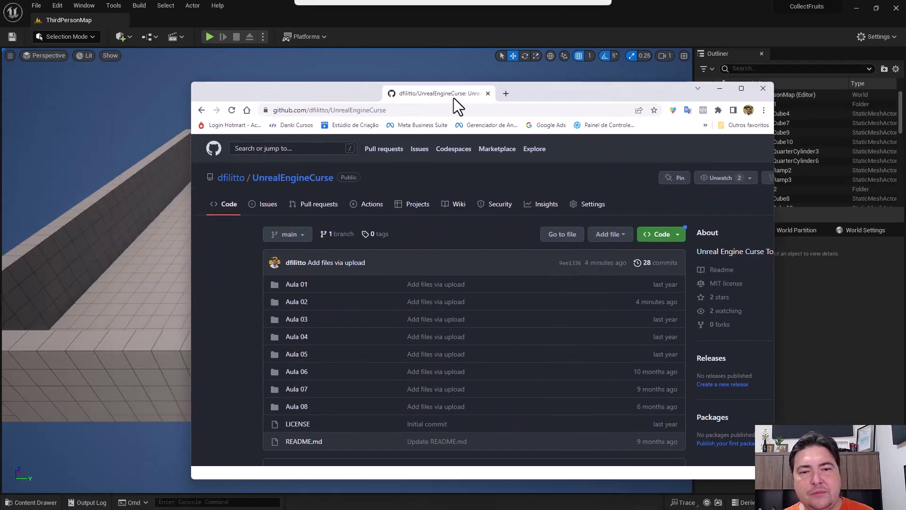
{"action": "left_click", "coordinate": [231, 178]}
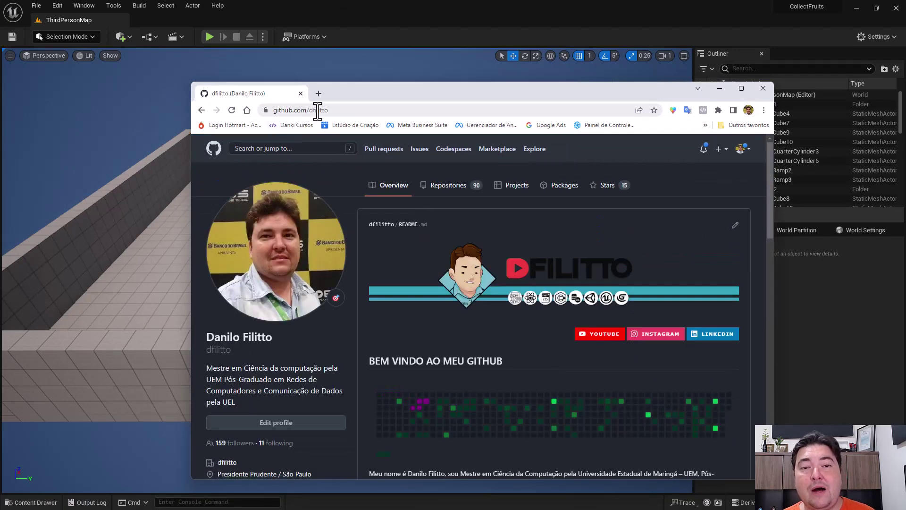
{"action": "left_click", "coordinate": [446, 187]}
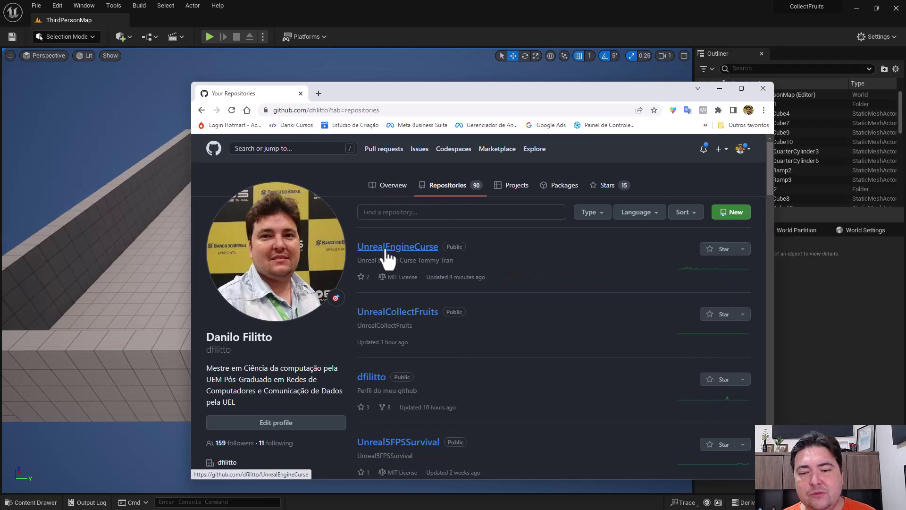
{"action": "left_click", "coordinate": [416, 248]}
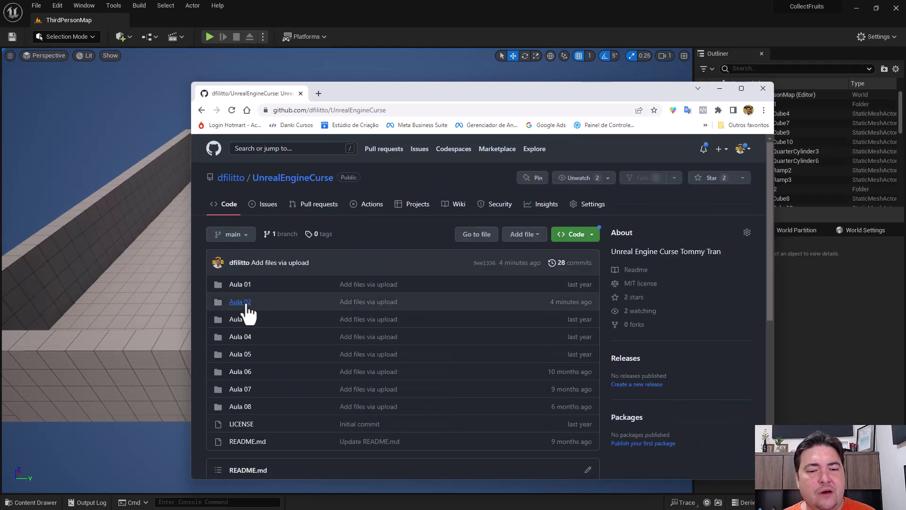
{"action": "left_click", "coordinate": [239, 303]}
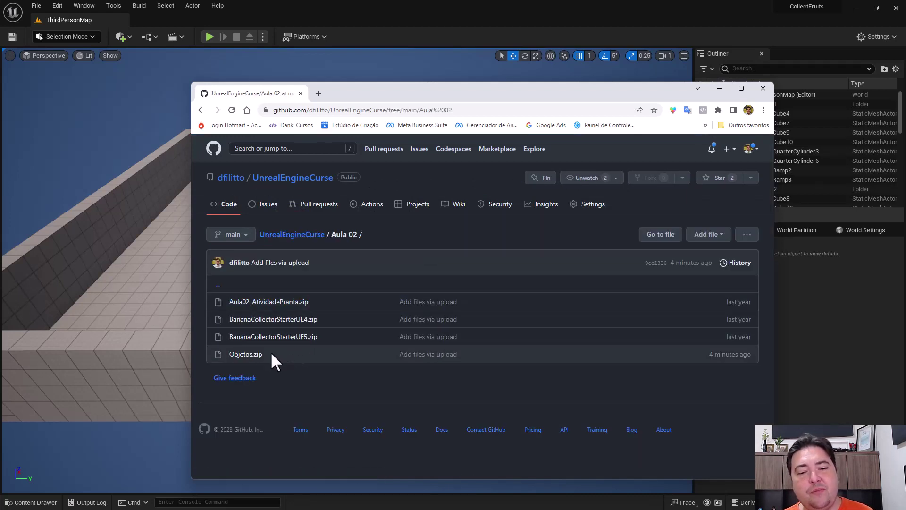
{"action": "left_click", "coordinate": [246, 358]}
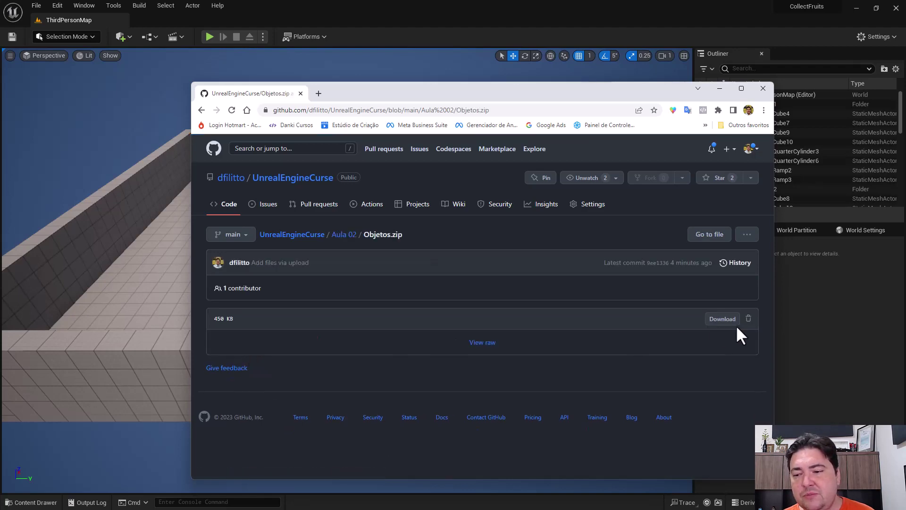
{"action": "left_click", "coordinate": [762, 89]}
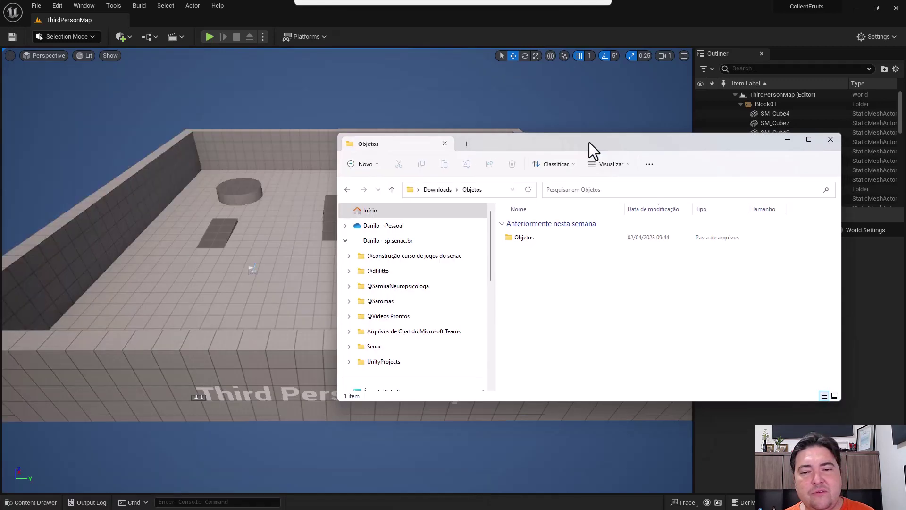
Open the inner Objetos folder in File Explorer and show Unreal's Content Drawer.
{"action": "left_click_drag", "start_coordinate": [589, 142], "coordinate": [525, 122]}
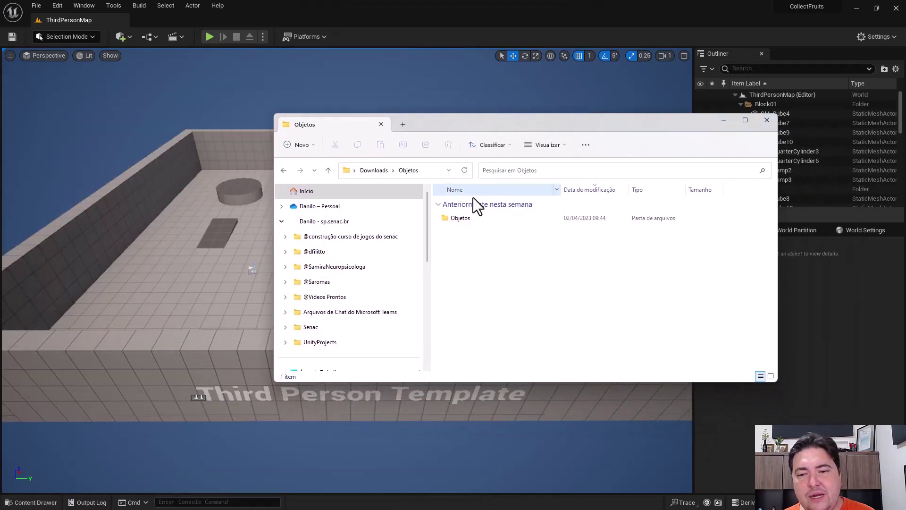
{"action": "double_click", "coordinate": [455, 219]}
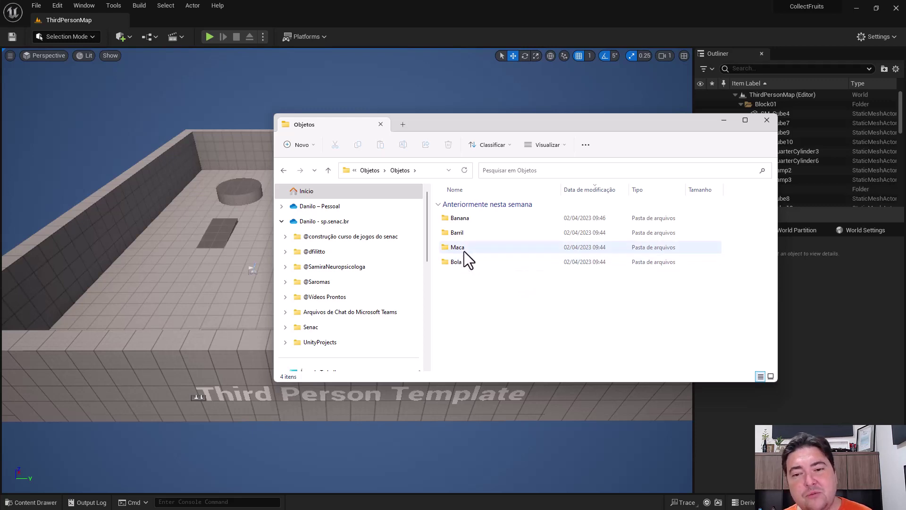
{"action": "mouse_move", "coordinate": [456, 125]}
{"action": "left_mouse_down"}
{"action": "mouse_move", "coordinate": [561, 90]}
{"action": "mouse_move", "coordinate": [556, 75]}
{"action": "left_mouse_up"}
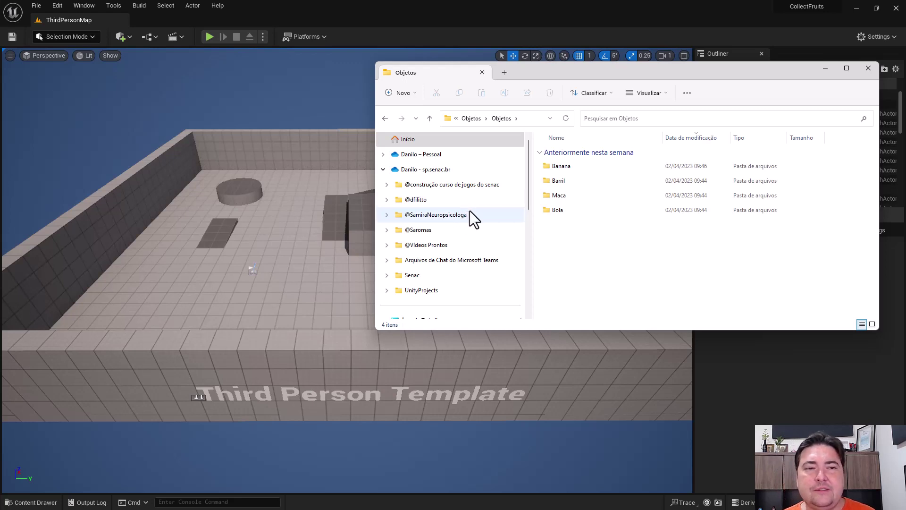
{"action": "mouse_move", "coordinate": [38, 508]}
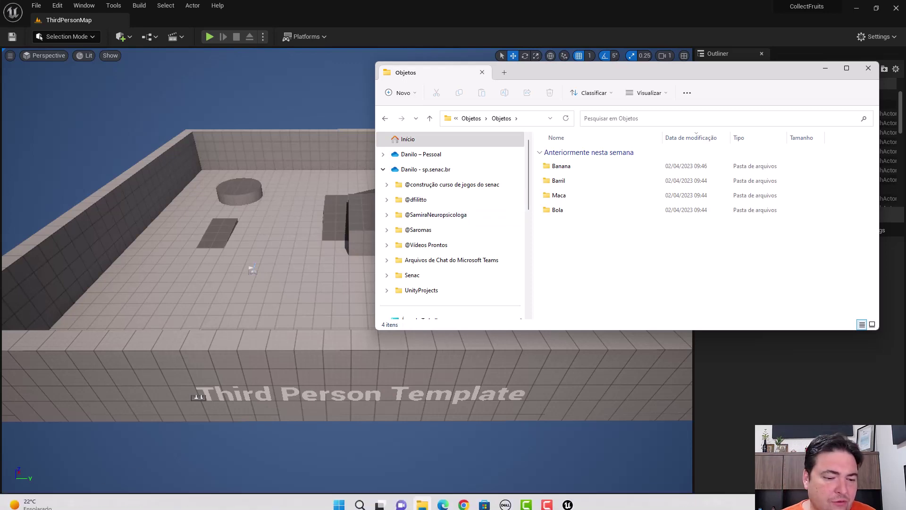
{"action": "left_click", "coordinate": [28, 502]}
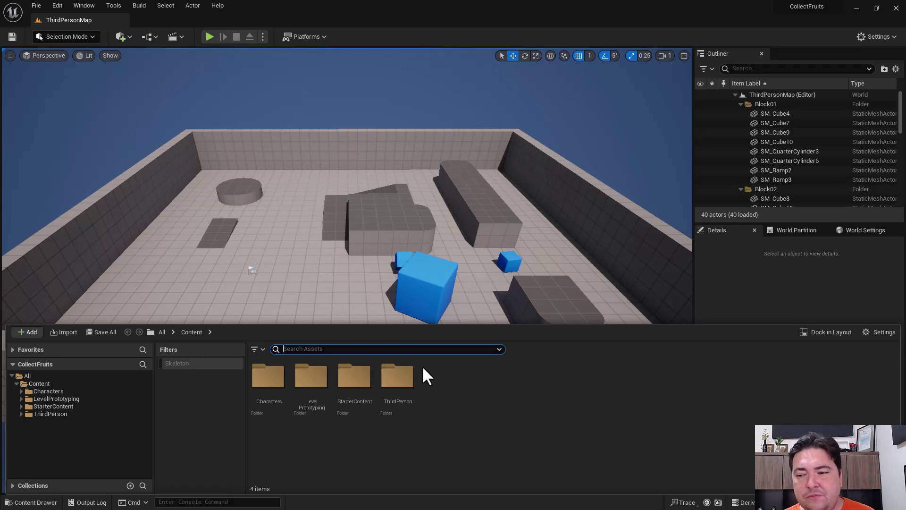
Dock the Content Drawer into the editor layout and select the top-level Content folder.
{"action": "left_click", "coordinate": [830, 331]}
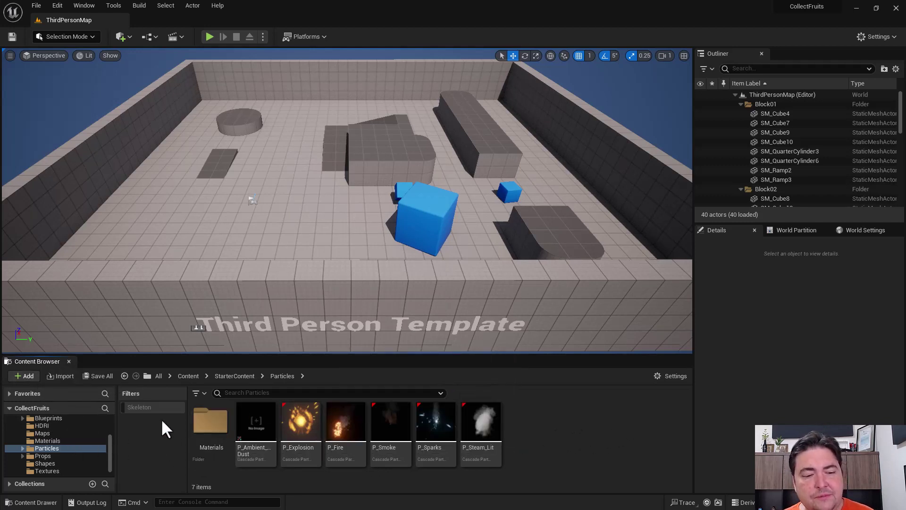
{"action": "left_click", "coordinate": [188, 376]}
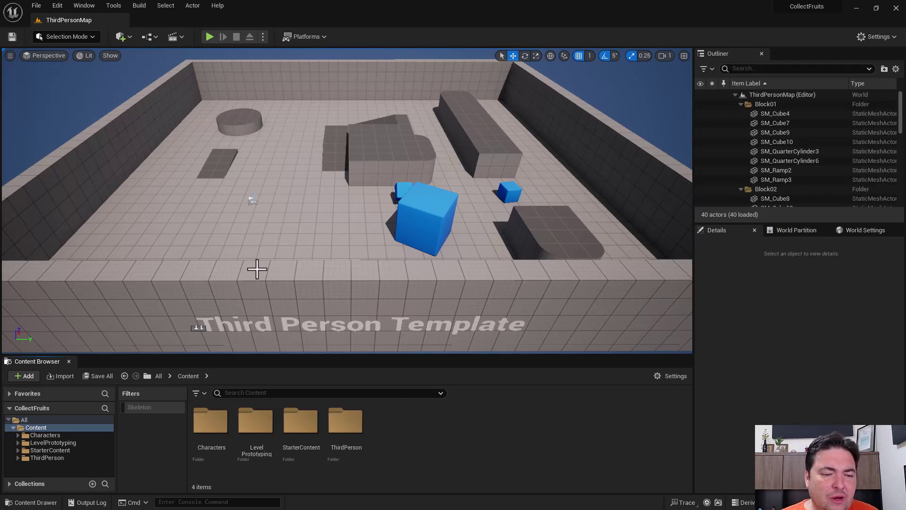
{"action": "left_click", "coordinate": [27, 426]}
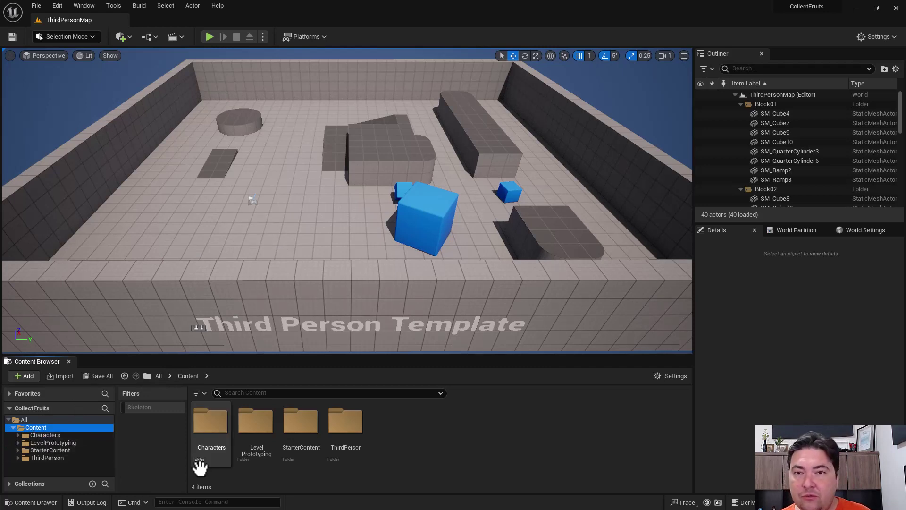
Create a new folder named 'MyGame' inside Content.
{"action": "right_click", "coordinate": [418, 434]}
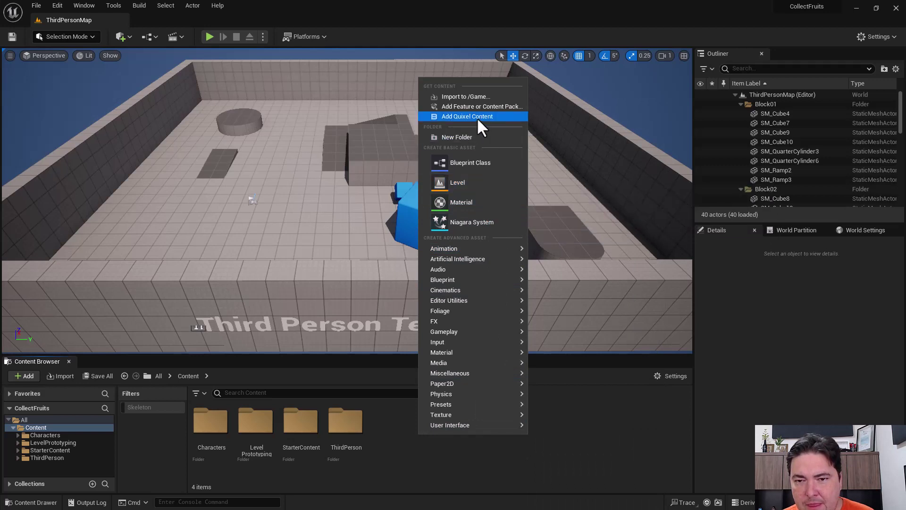
{"action": "left_click", "coordinate": [473, 137]}
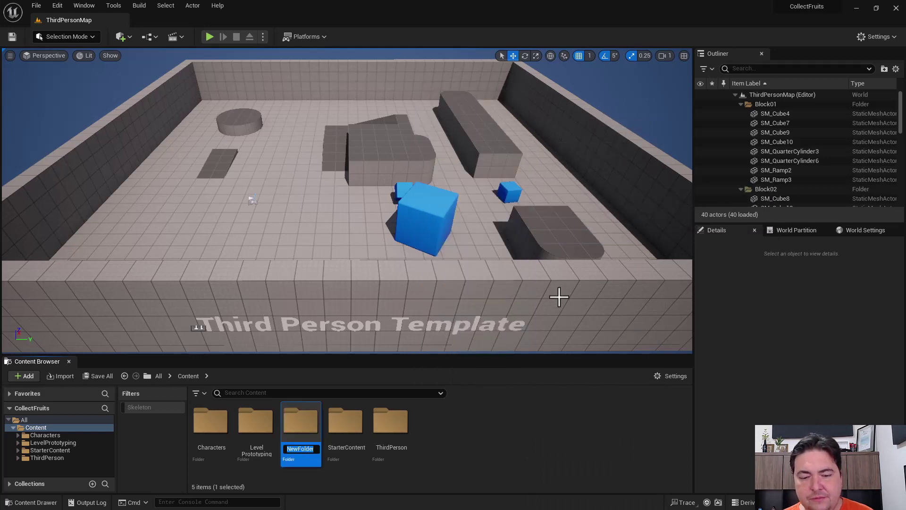
{"action": "type", "text": "MyGame"}
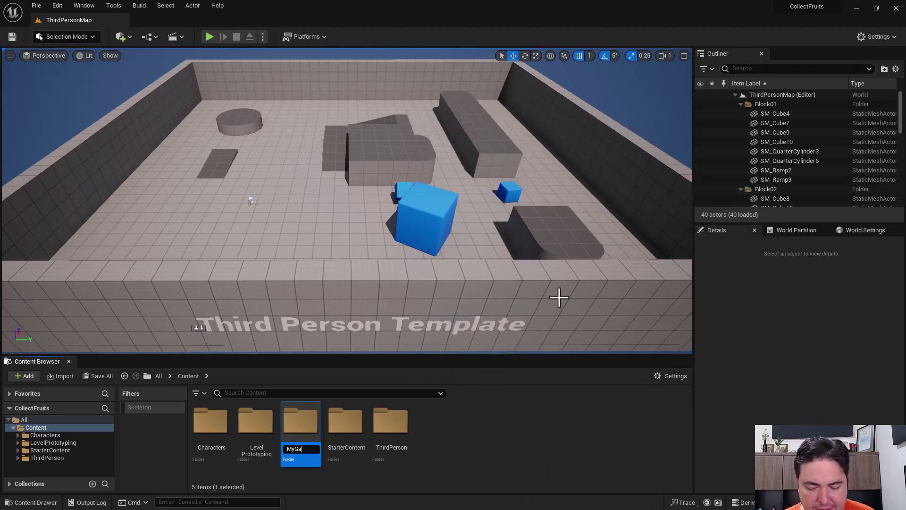
{"action": "key", "text": "Return"}
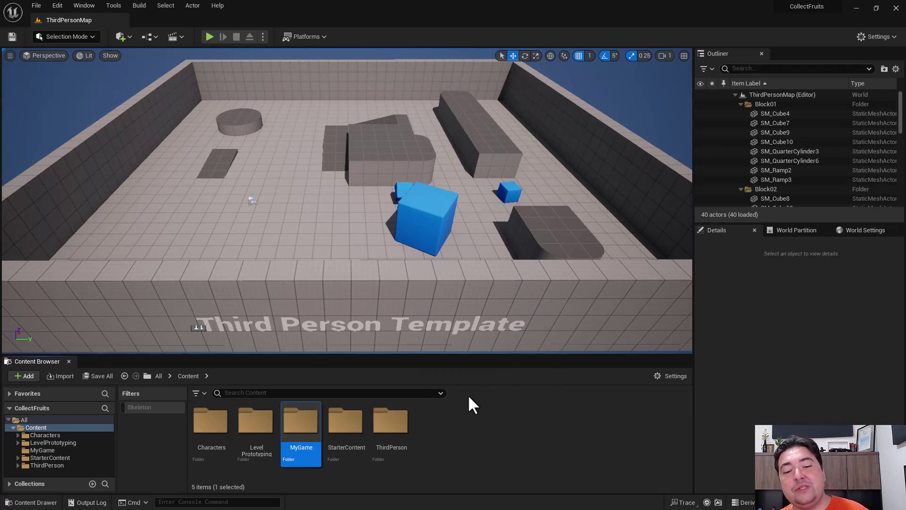
Set the MyGame folder colour to purple.
{"action": "right_click", "coordinate": [306, 417]}
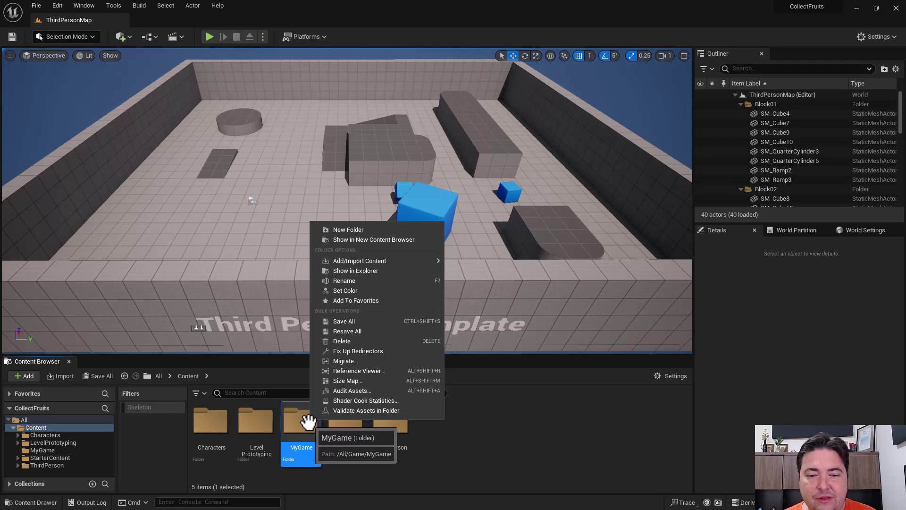
{"action": "left_click", "coordinate": [371, 293]}
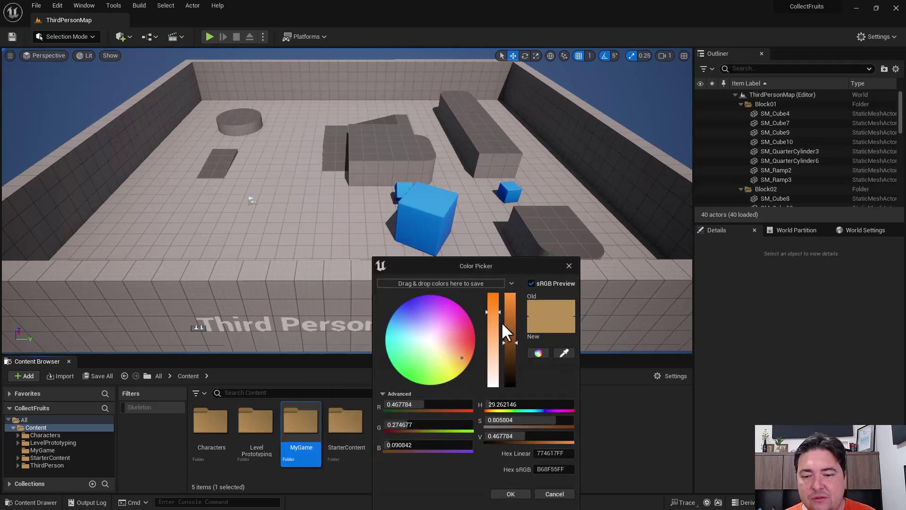
{"action": "left_click_drag", "start_coordinate": [471, 341], "coordinate": [418, 305]}
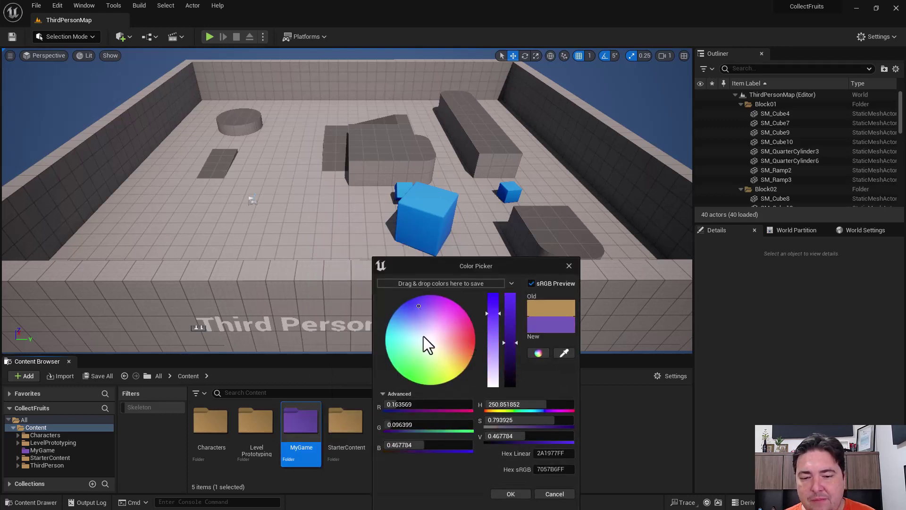
{"action": "left_click", "coordinate": [510, 494]}
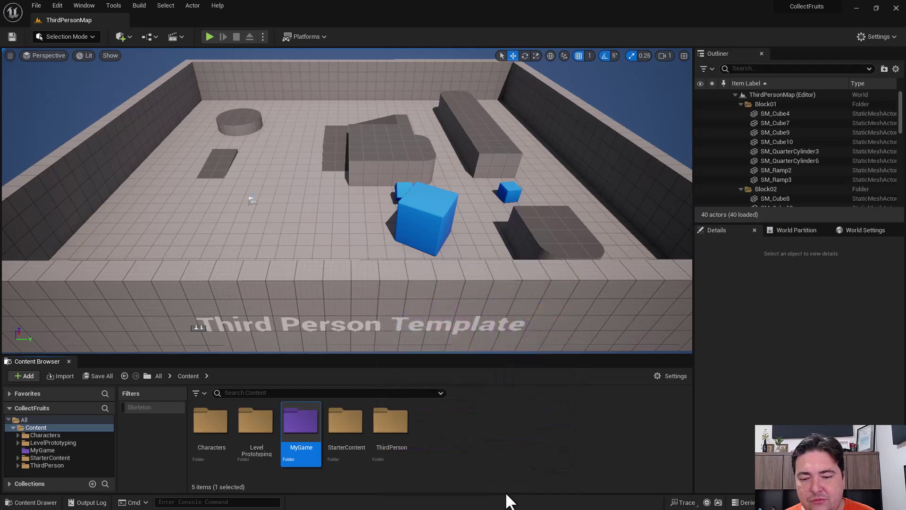
{"action": "left_click", "coordinate": [427, 456]}
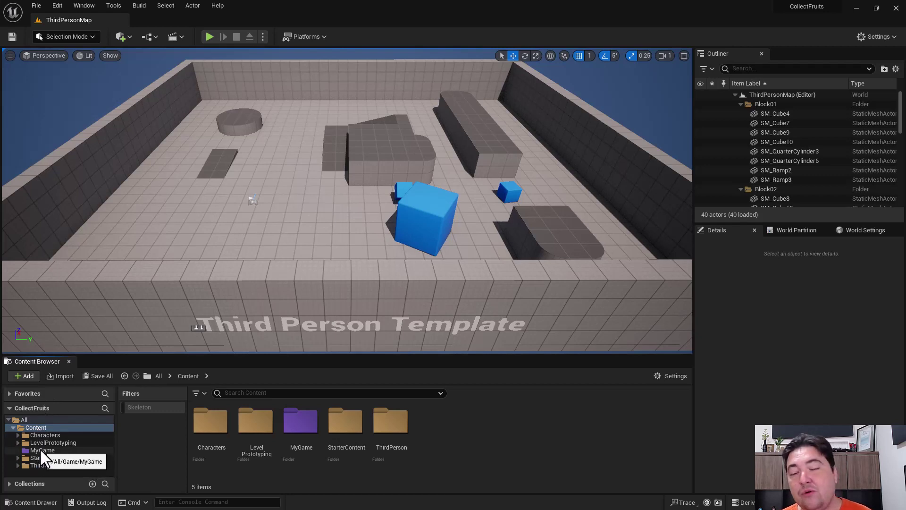
Enter the empty MyGame folder, enlarge the Content Browser, and start an import.
{"action": "double_click", "coordinate": [300, 421]}
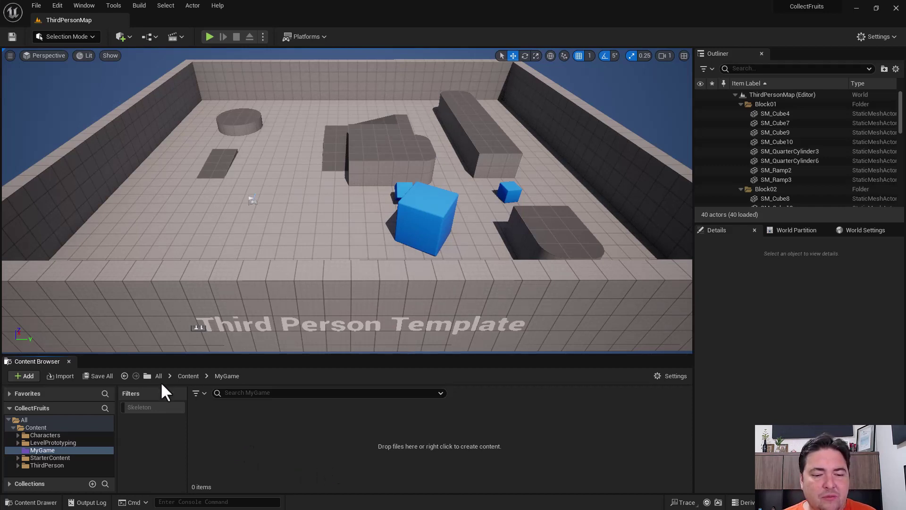
{"action": "left_click_drag", "start_coordinate": [256, 340], "coordinate": [257, 321]}
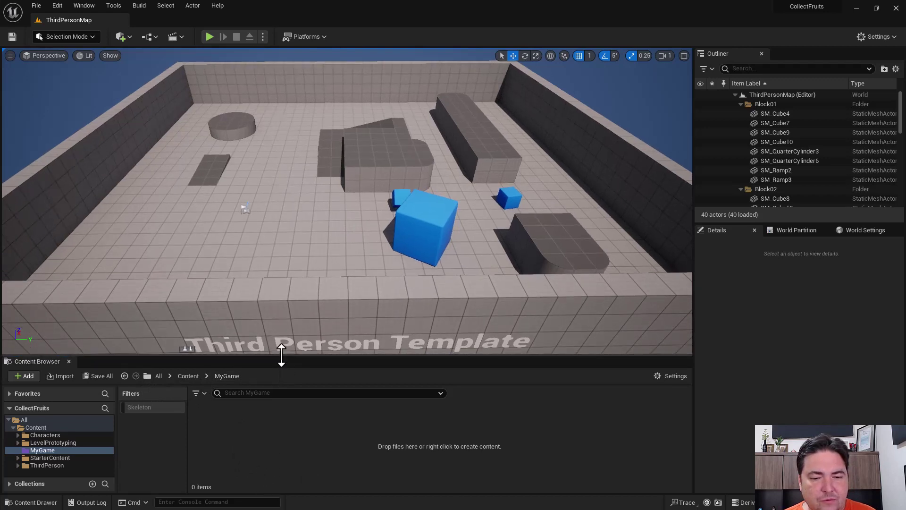
{"action": "left_click_drag", "start_coordinate": [280, 356], "coordinate": [280, 340]}
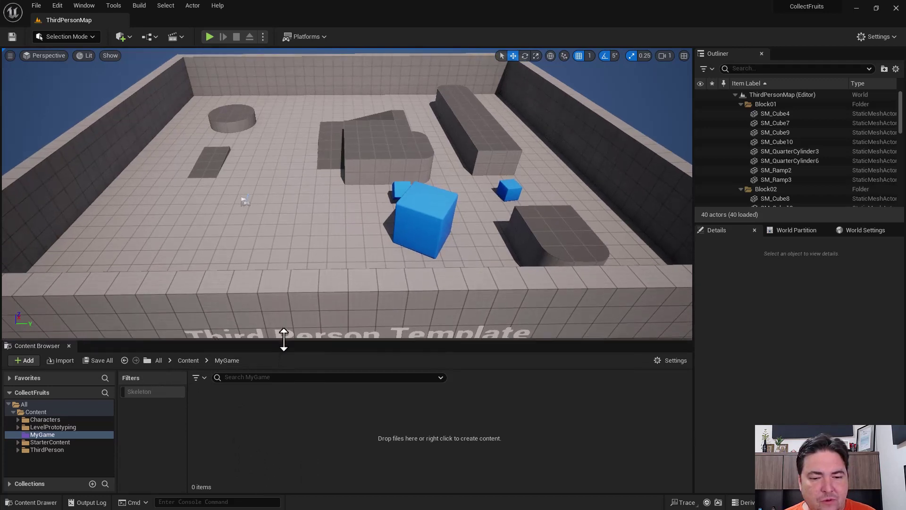
{"action": "left_click", "coordinate": [64, 360]}
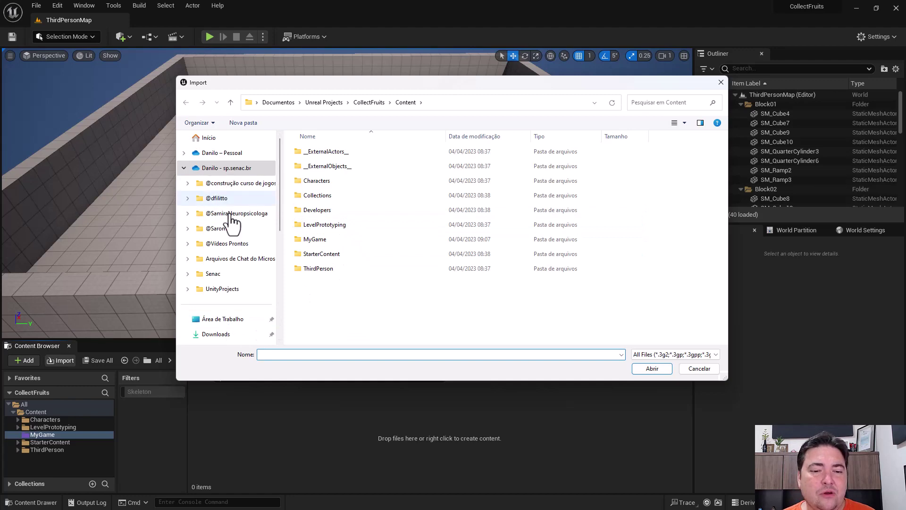
Choose barril.fbx from Downloads > Objetos > Objetos > Barril for import.
{"action": "left_click", "coordinate": [219, 333]}
{"action": "scroll", "coordinate": [430, 214], "scroll_direction": "down", "scroll_amount": 6}
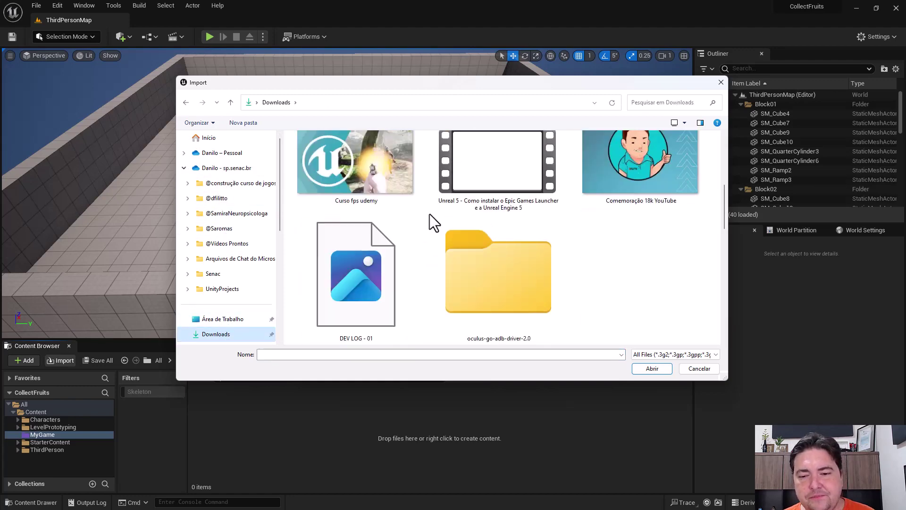
{"action": "scroll", "coordinate": [429, 215], "scroll_direction": "up", "scroll_amount": 1}
{"action": "scroll", "coordinate": [430, 214], "scroll_direction": "up", "scroll_amount": 3}
{"action": "double_click", "coordinate": [457, 218]}
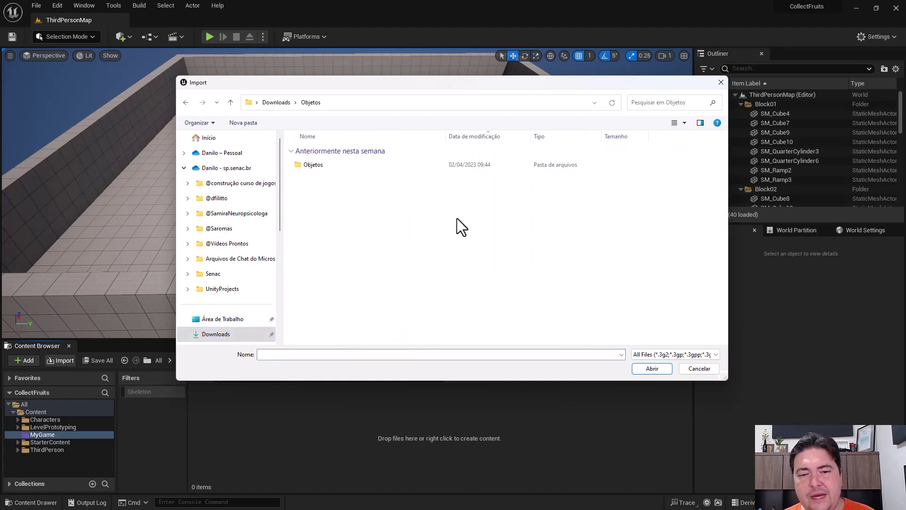
{"action": "double_click", "coordinate": [306, 165]}
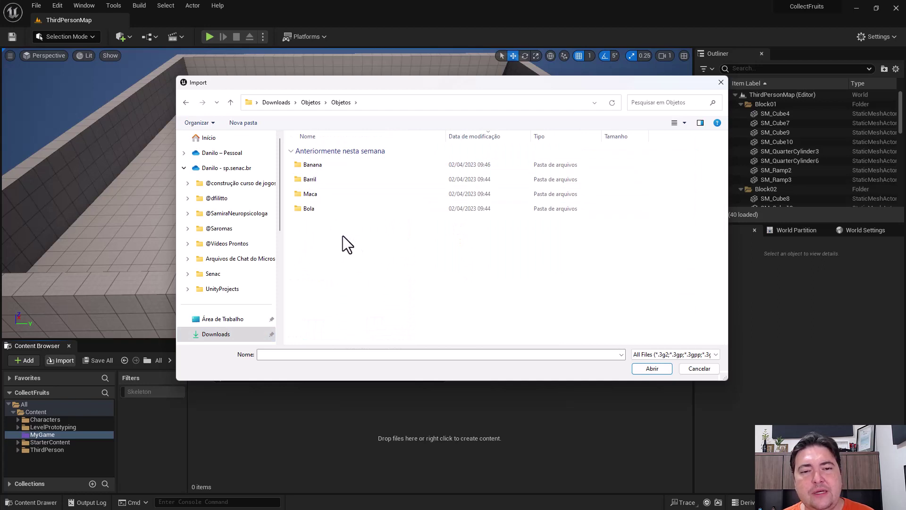
{"action": "double_click", "coordinate": [303, 179]}
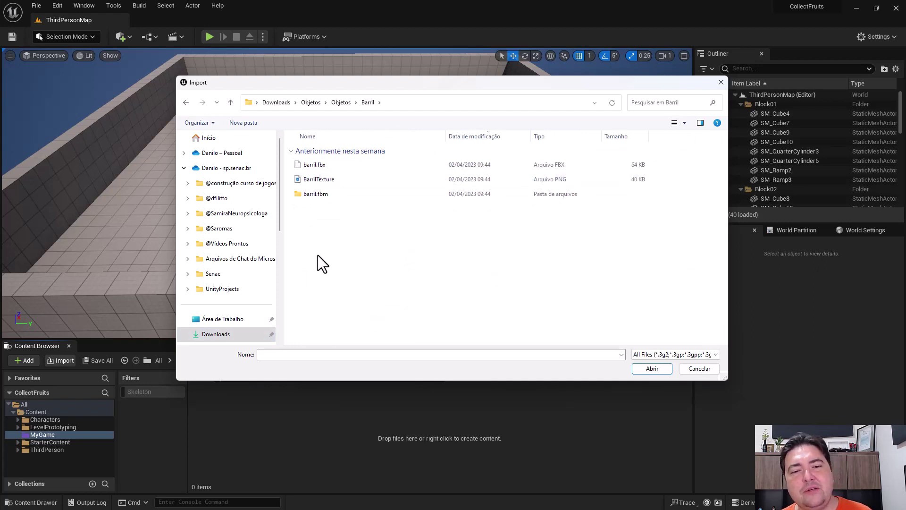
{"action": "double_click", "coordinate": [316, 165]}
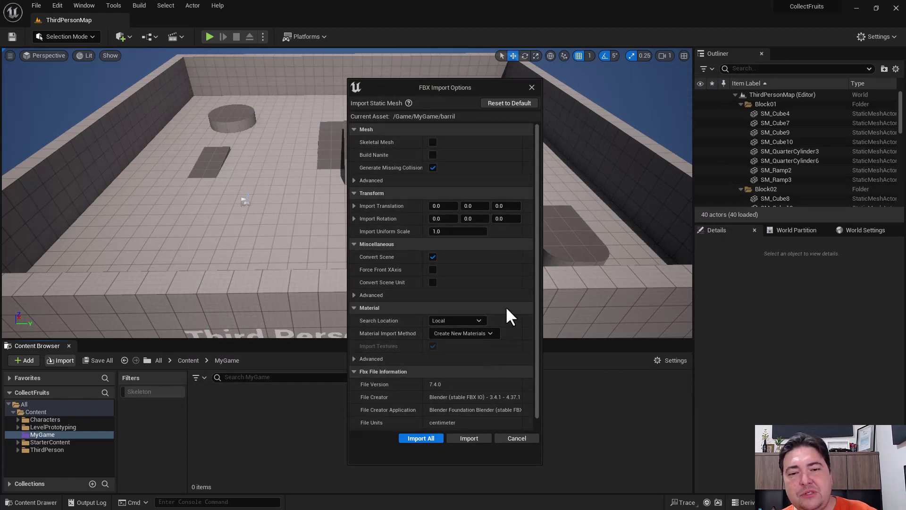
Import barril with Import All, then clear and close the Message Log warning.
{"action": "left_click", "coordinate": [421, 437]}
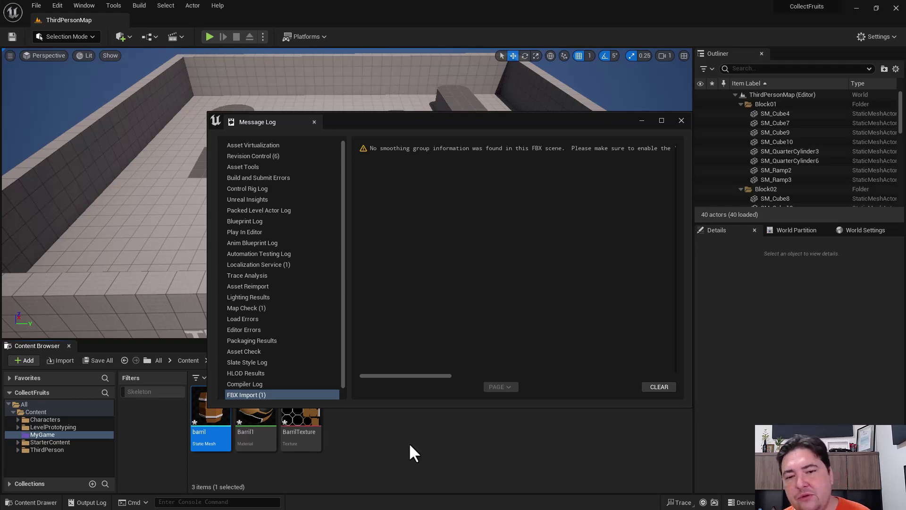
{"action": "left_click", "coordinate": [649, 387]}
{"action": "left_click", "coordinate": [681, 120]}
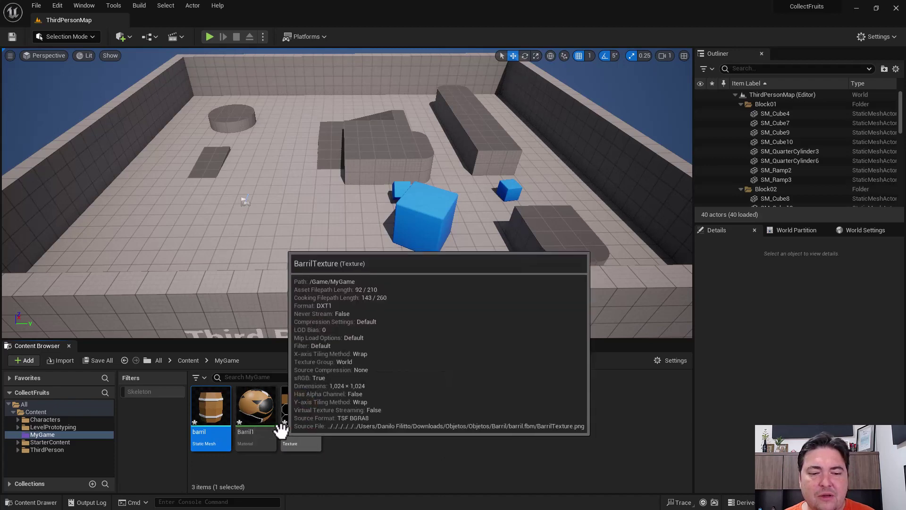
Inspect the imported Barril1 material and BarrilTexture assets.
{"action": "mouse_move", "coordinate": [205, 439]}
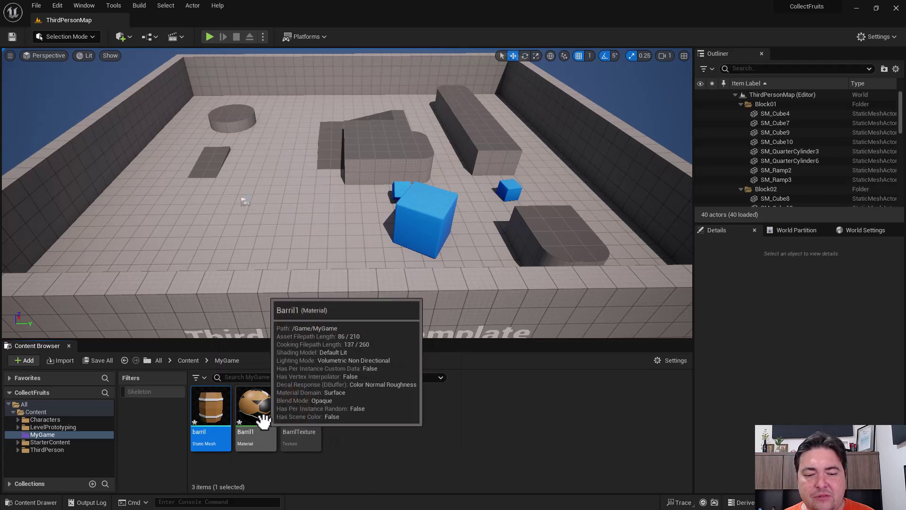
{"action": "left_click", "coordinate": [262, 420]}
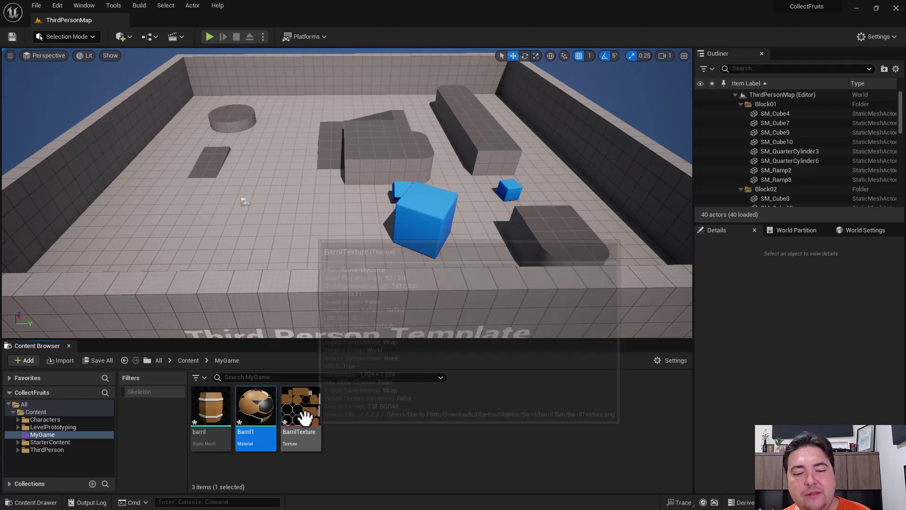
{"action": "left_click", "coordinate": [302, 416]}
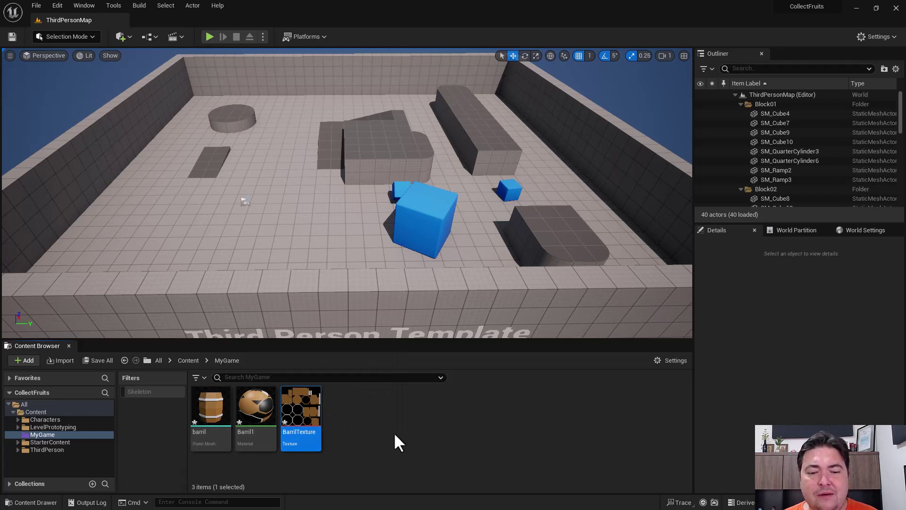
Place the barril mesh in the level and raise it to location 844, 1203, 140.
{"action": "mouse_move", "coordinate": [208, 413]}
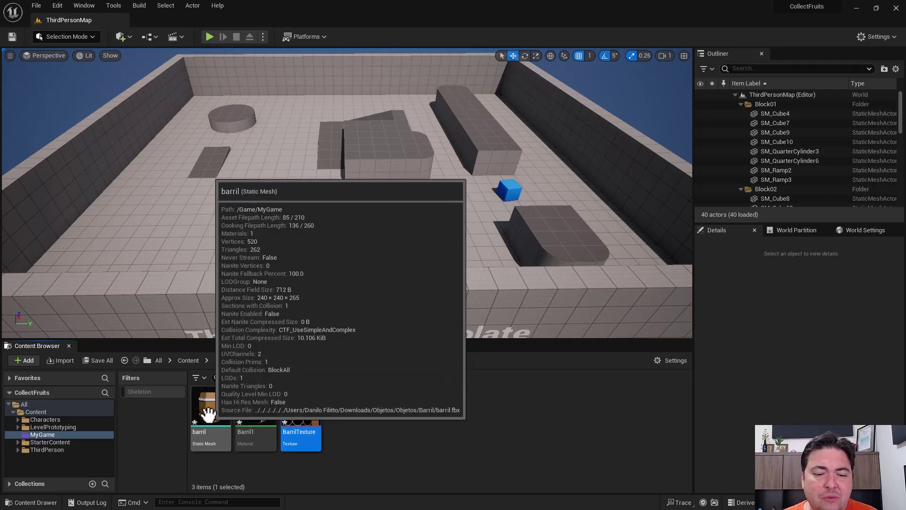
{"action": "left_click_drag", "start_coordinate": [208, 414], "coordinate": [259, 213]}
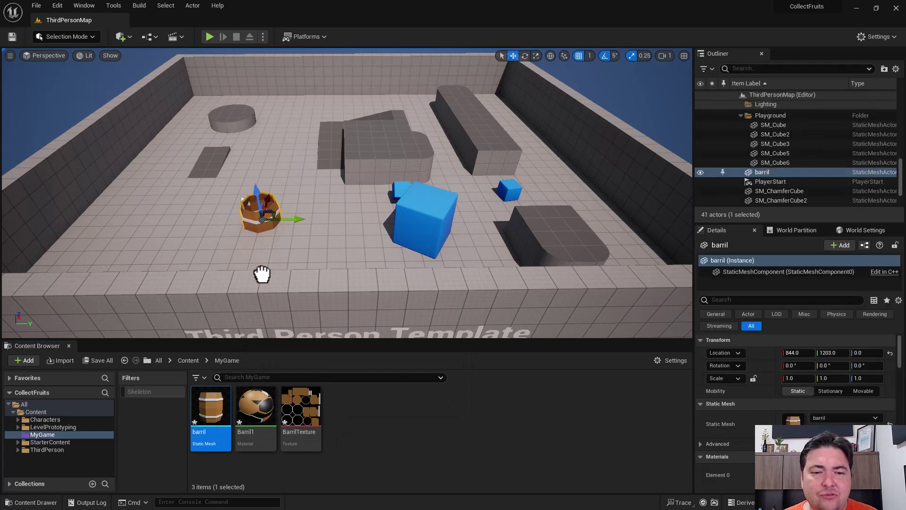
{"action": "left_click_drag", "start_coordinate": [257, 189], "coordinate": [253, 170]}
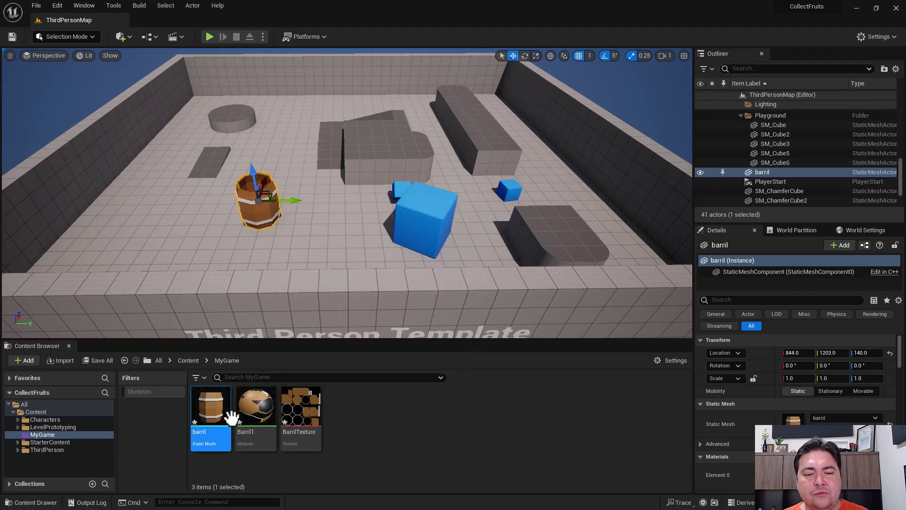
{"action": "left_click", "coordinate": [371, 426]}
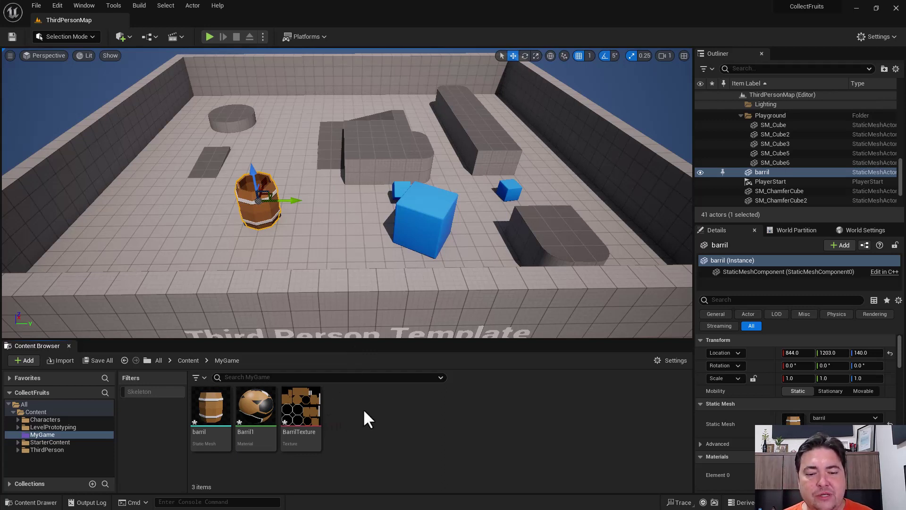
{"action": "mouse_move", "coordinate": [221, 435]}
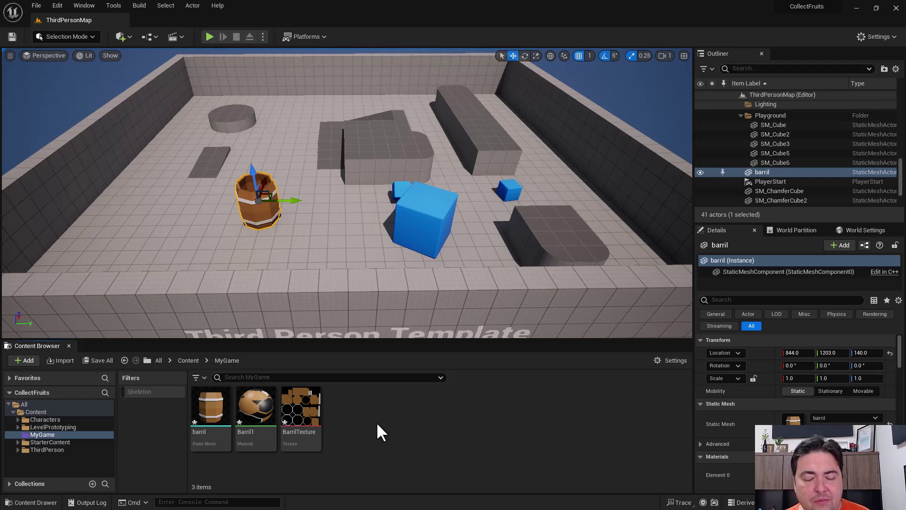
Create a Meshs folder in MyGame and move the barril mesh into it.
{"action": "right_click", "coordinate": [359, 412]}
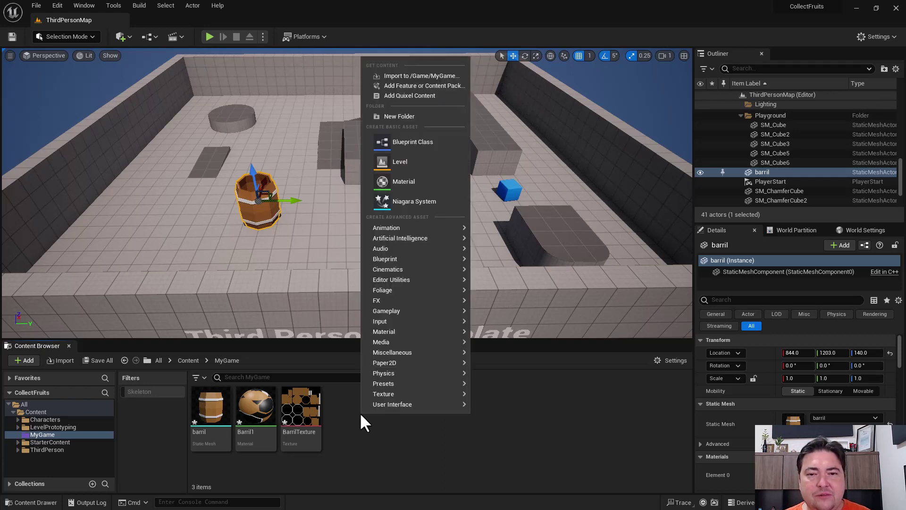
{"action": "left_click", "coordinate": [404, 117]}
{"action": "type", "text": "Meshs"}
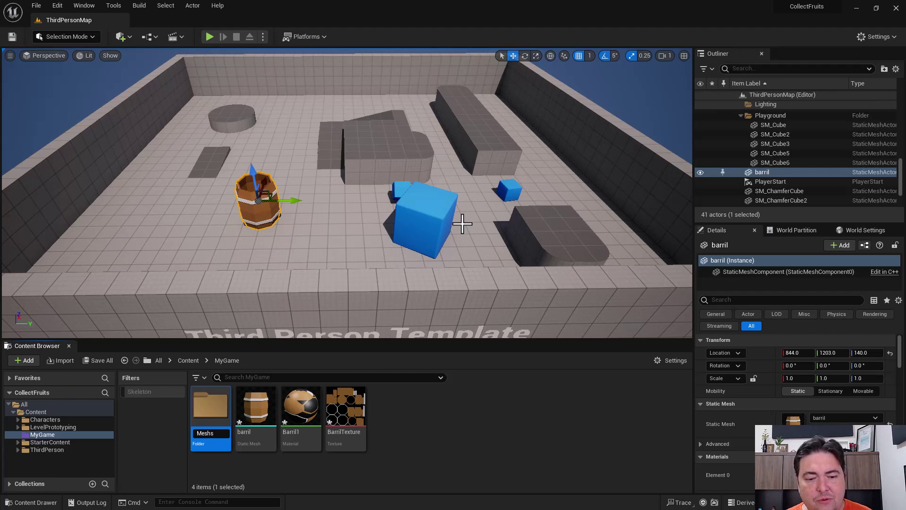
{"action": "key", "text": "Return"}
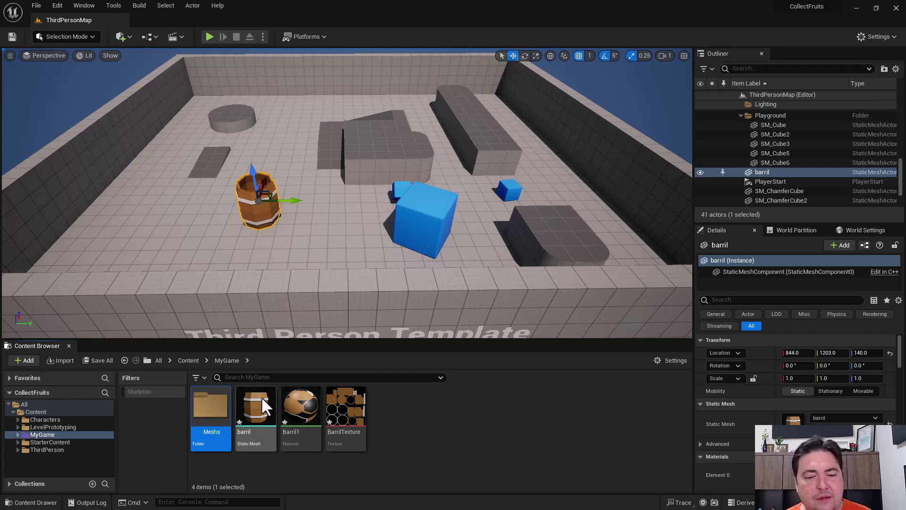
{"action": "left_click_drag", "start_coordinate": [250, 409], "coordinate": [205, 413]}
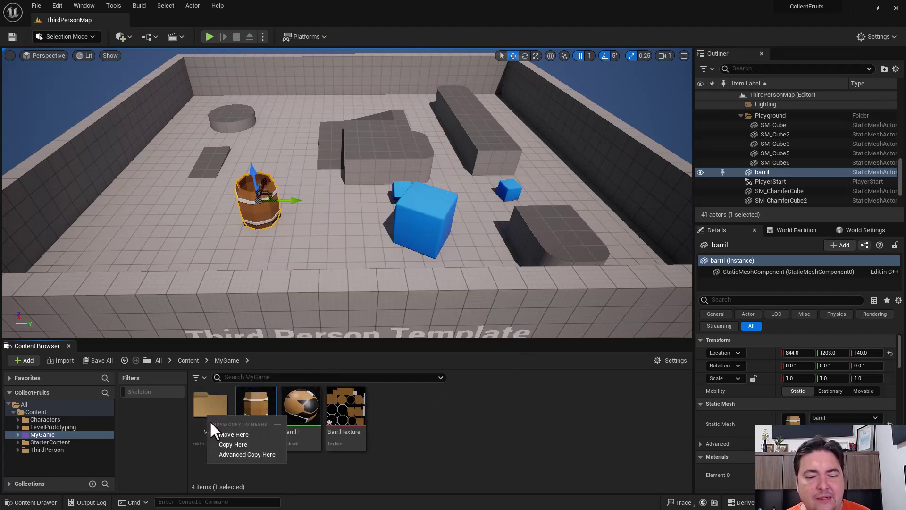
{"action": "left_click", "coordinate": [218, 433]}
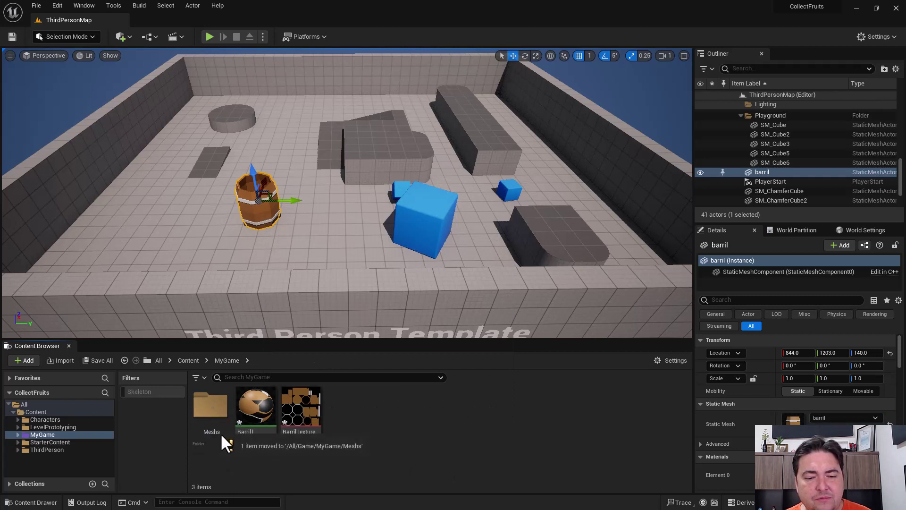
Create a Materials folder and move the Barril1 material into it.
{"action": "right_click", "coordinate": [378, 413]}
{"action": "left_click", "coordinate": [419, 117]}
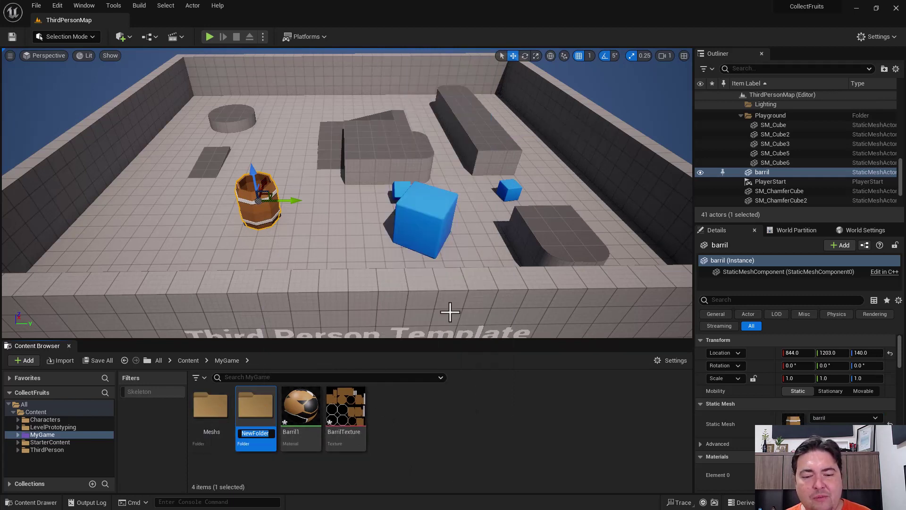
{"action": "type", "text": "Materials"}
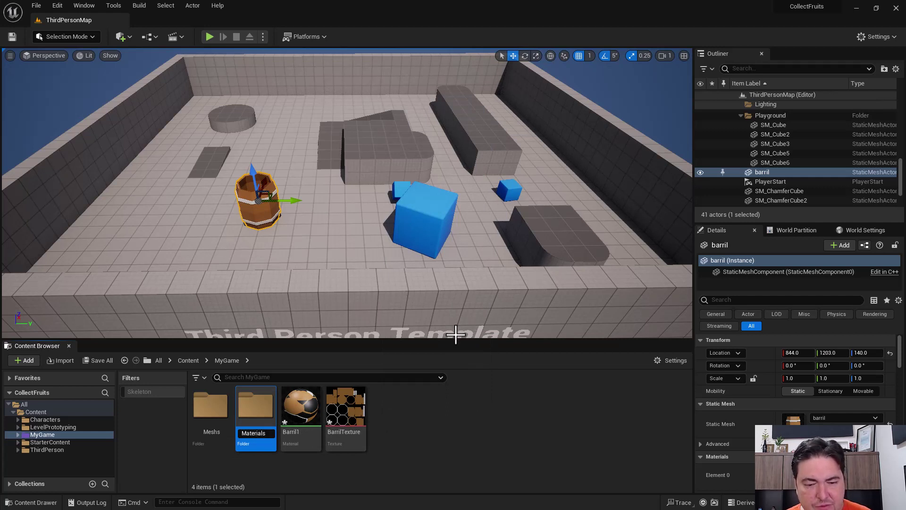
{"action": "key", "text": "Return"}
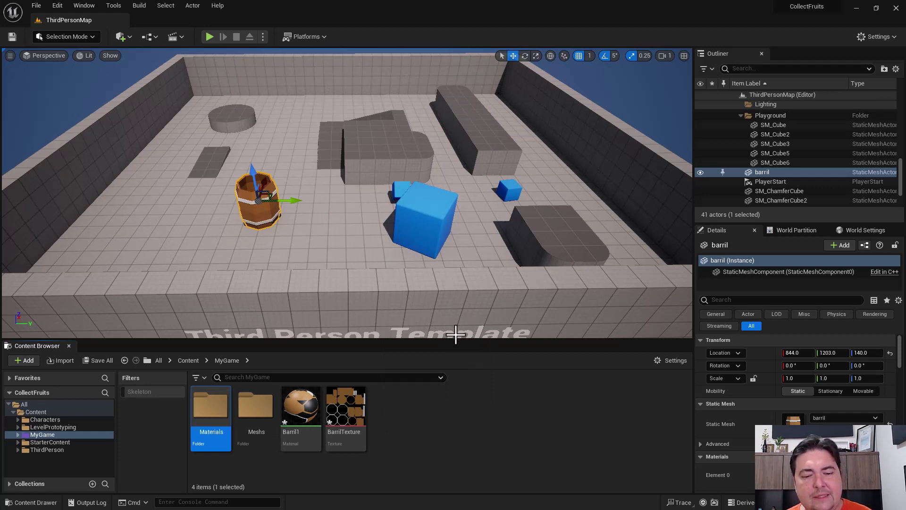
{"action": "left_click_drag", "start_coordinate": [301, 405], "coordinate": [207, 407]}
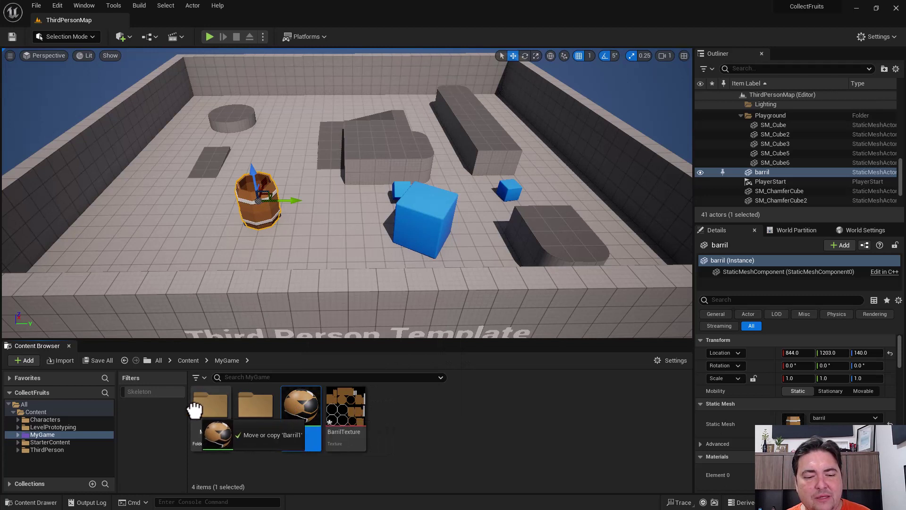
{"action": "left_click", "coordinate": [239, 429]}
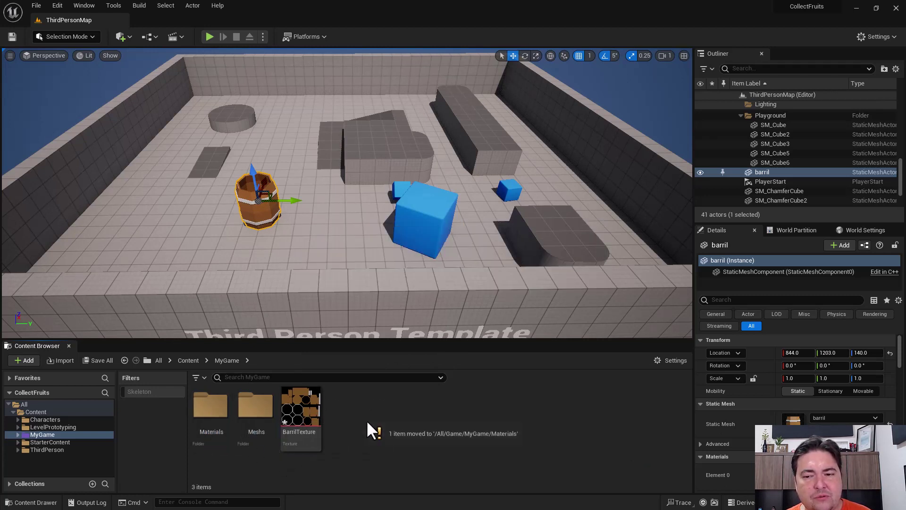
Create a Textures folder and move BarrilTexture into it.
{"action": "left_click", "coordinate": [300, 414]}
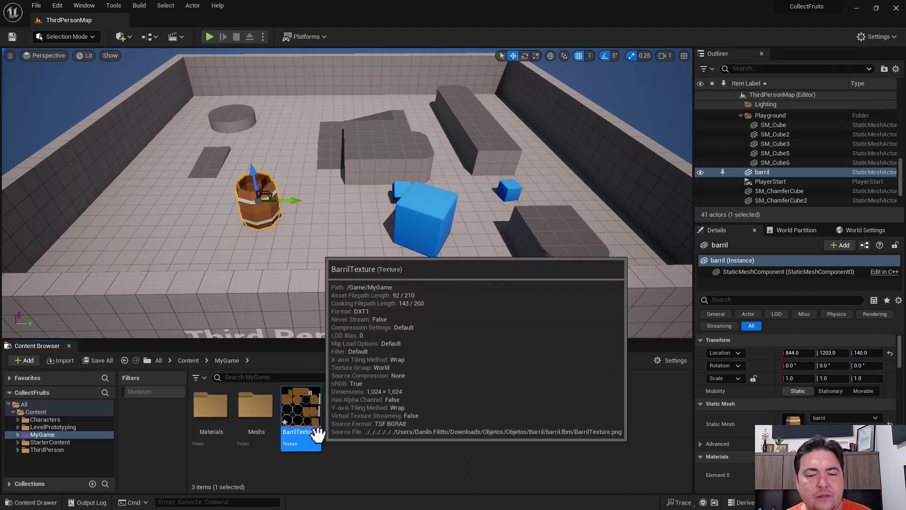
{"action": "right_click", "coordinate": [357, 415]}
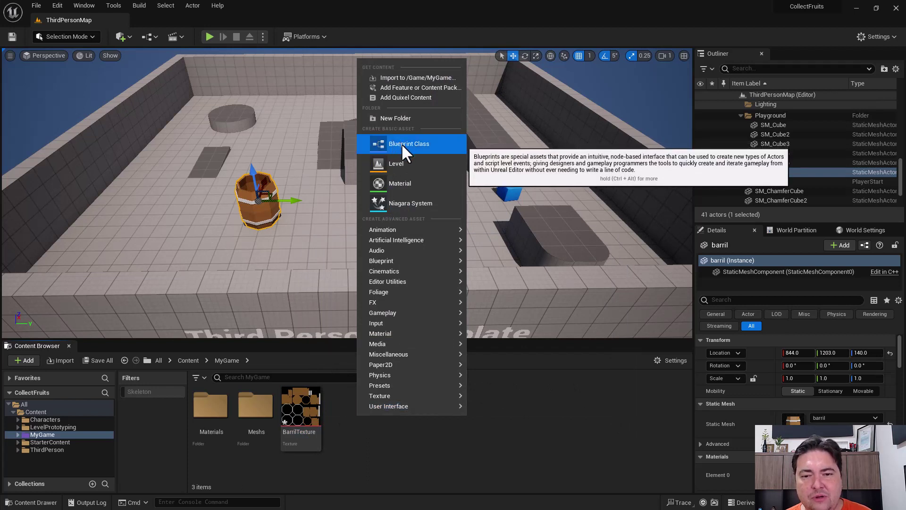
{"action": "left_click", "coordinate": [397, 118]}
{"action": "type", "text": "Textures"}
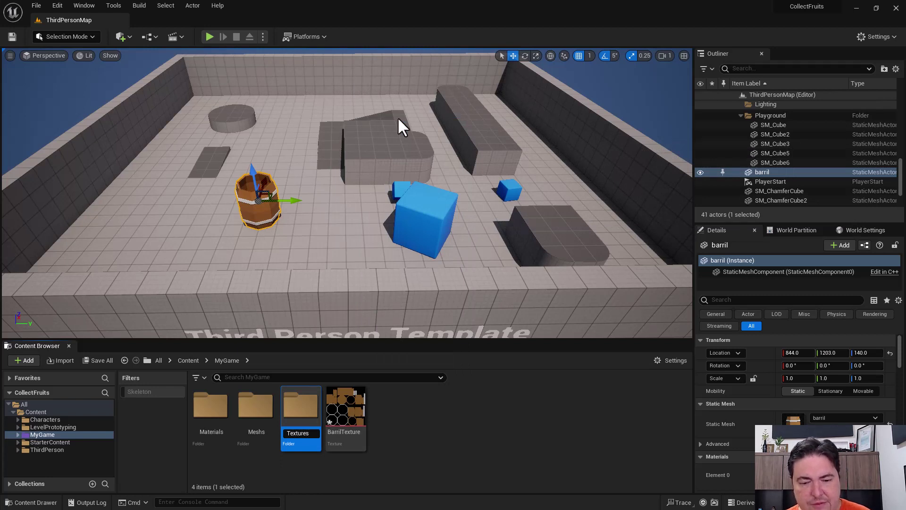
{"action": "key", "text": "Return"}
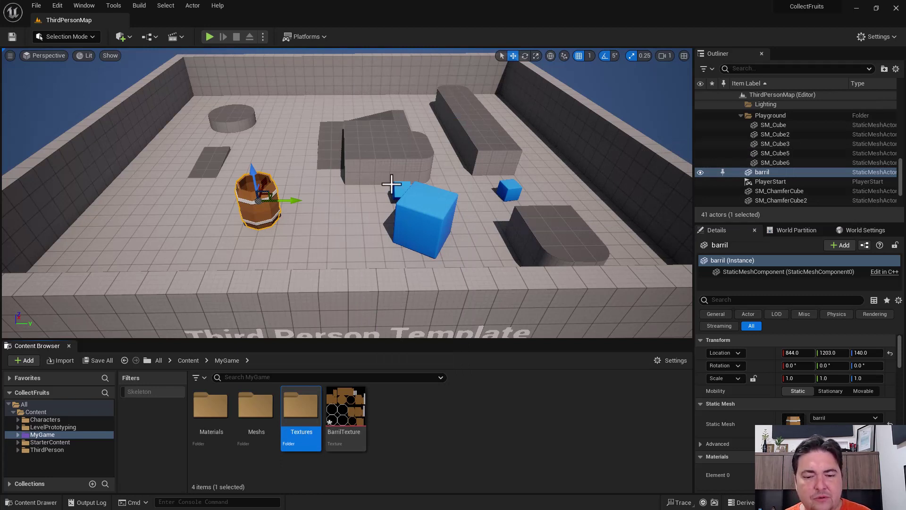
{"action": "left_click_drag", "start_coordinate": [345, 406], "coordinate": [310, 414]}
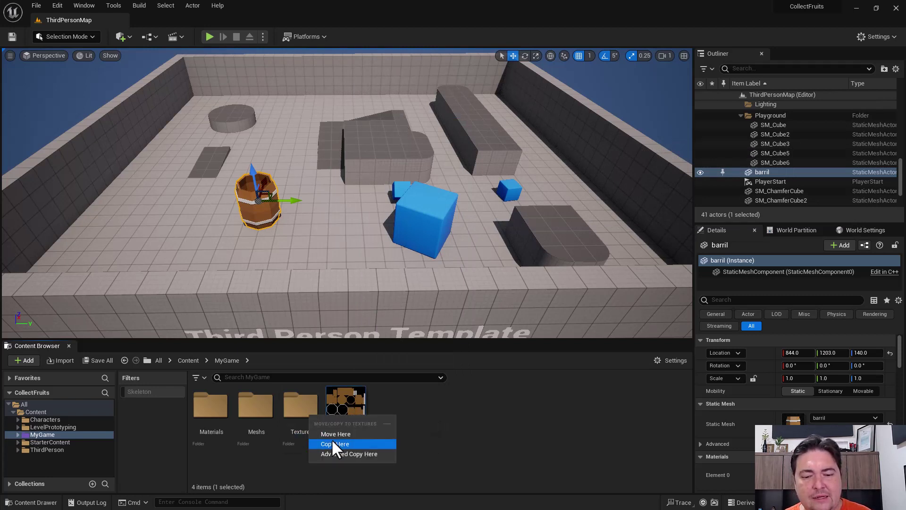
{"action": "left_click", "coordinate": [331, 432]}
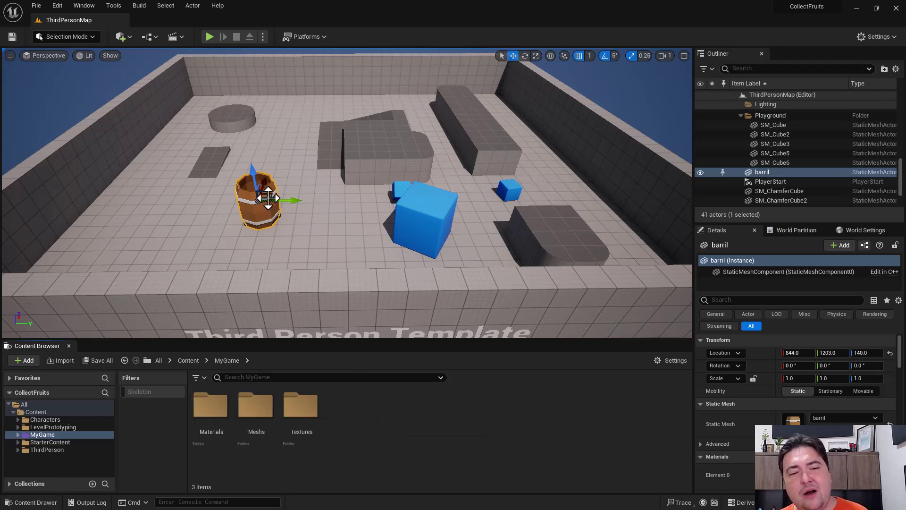
{"action": "double_click", "coordinate": [215, 408]}
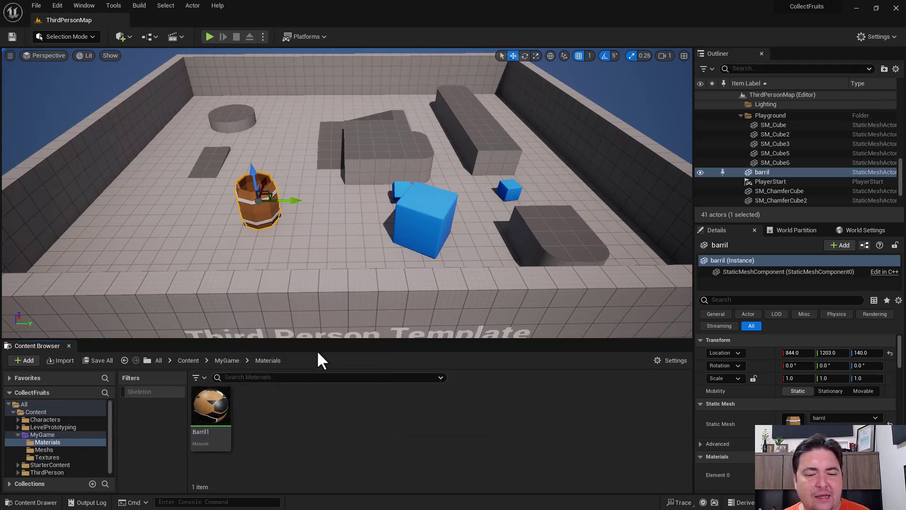
{"action": "left_click", "coordinate": [231, 361]}
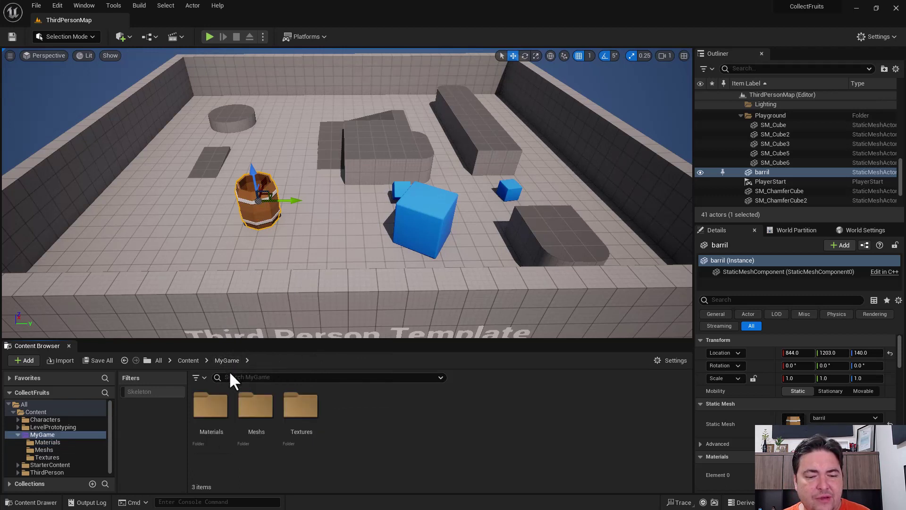
{"action": "left_click", "coordinate": [257, 409]}
{"action": "double_click", "coordinate": [257, 409]}
{"action": "mouse_move", "coordinate": [227, 412]}
{"action": "left_mouse_down"}
{"action": "mouse_move", "coordinate": [340, 210]}
{"action": "mouse_move", "coordinate": [332, 179]}
{"action": "left_mouse_up"}
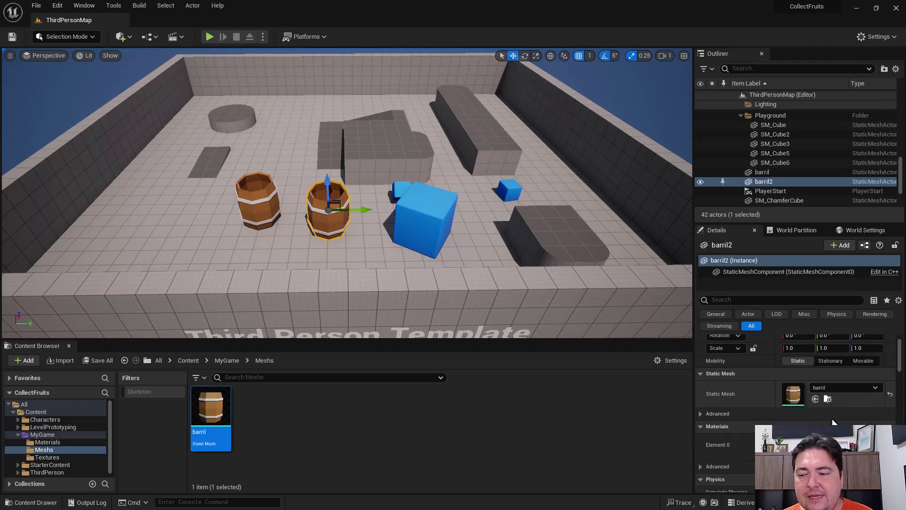
{"action": "scroll", "coordinate": [830, 396], "scroll_direction": "down", "scroll_amount": 2}
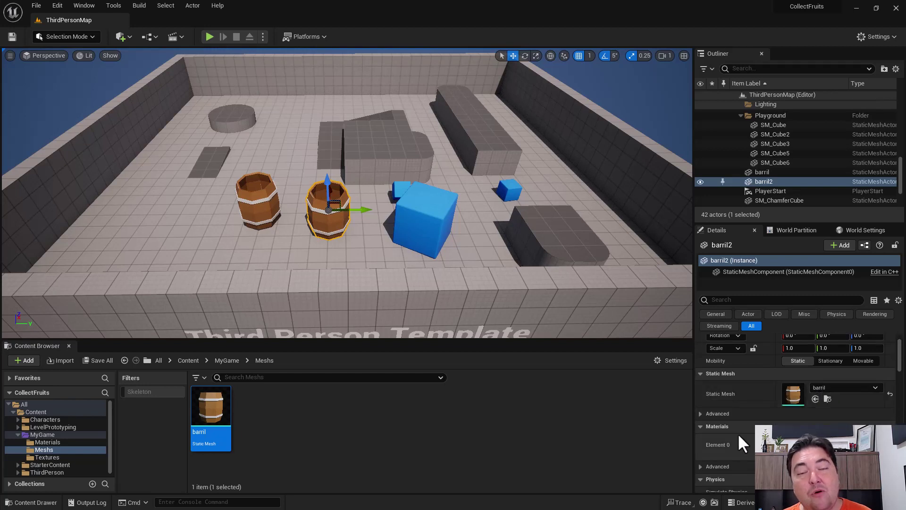
{"action": "scroll", "coordinate": [739, 435], "scroll_direction": "down", "scroll_amount": 1}
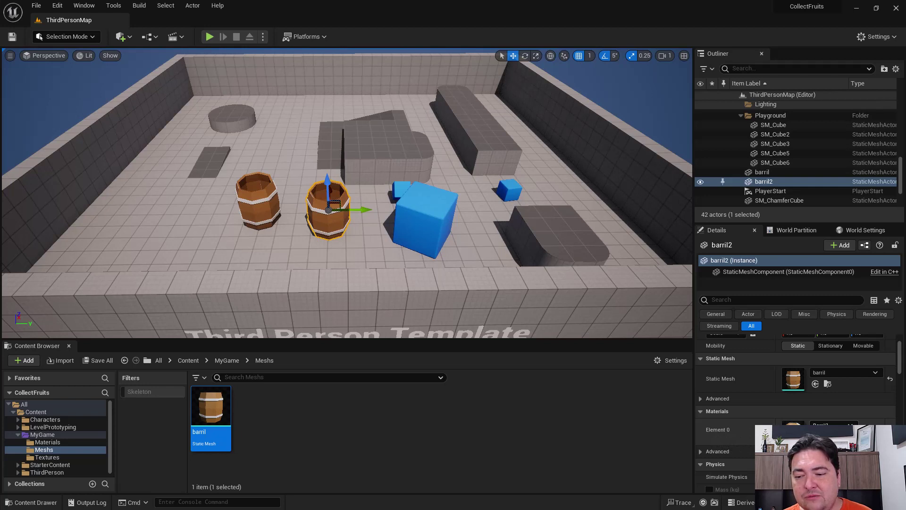
{"action": "scroll", "coordinate": [738, 435], "scroll_direction": "down", "scroll_amount": 1}
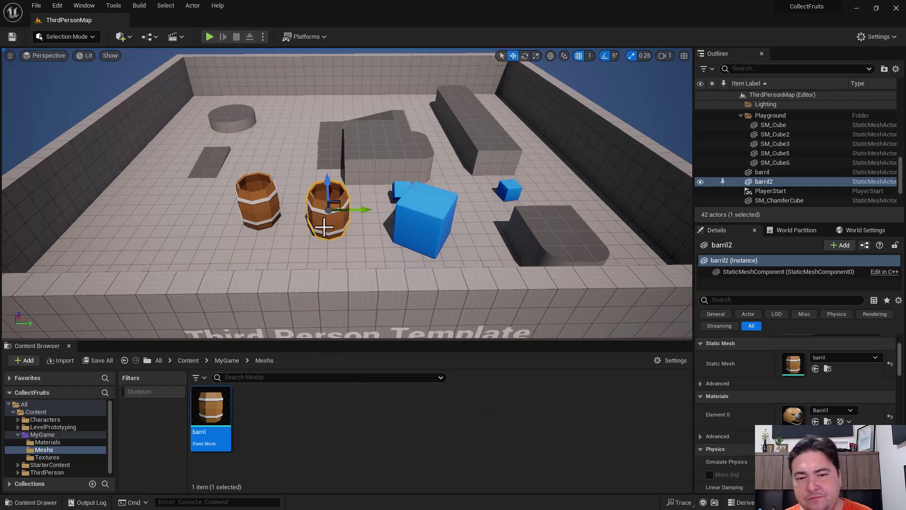
{"action": "key", "text": "Delete"}
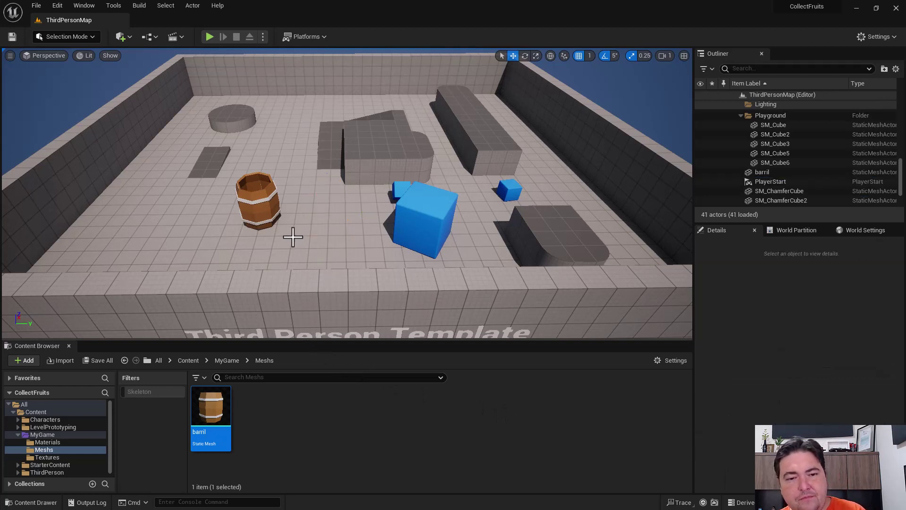
{"action": "left_click", "coordinate": [262, 204]}
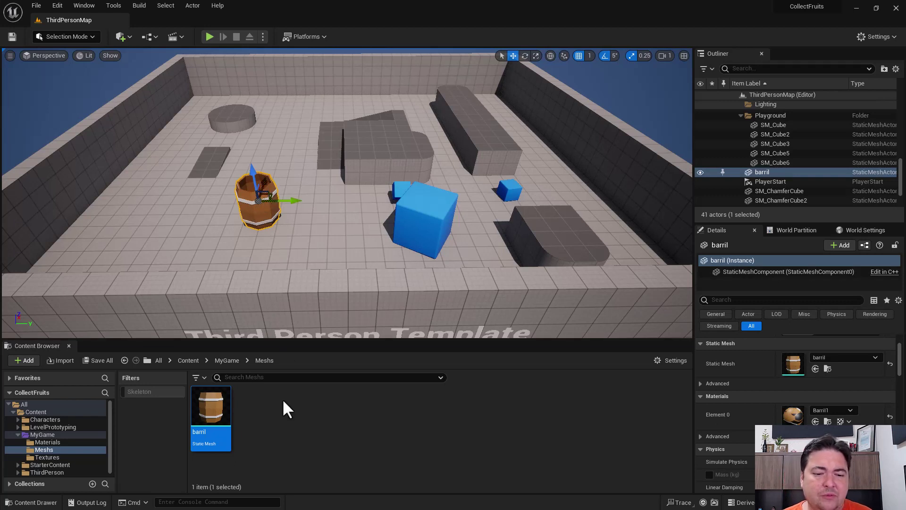
{"action": "left_click", "coordinate": [227, 359]}
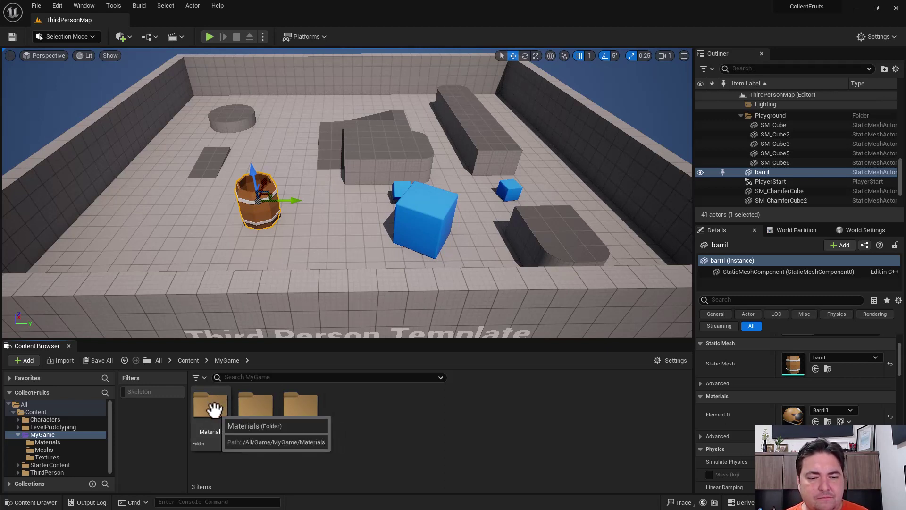
Import into the Meshs folder, choosing banana.fbx from the Objetos/Banana folder.
{"action": "double_click", "coordinate": [257, 405]}
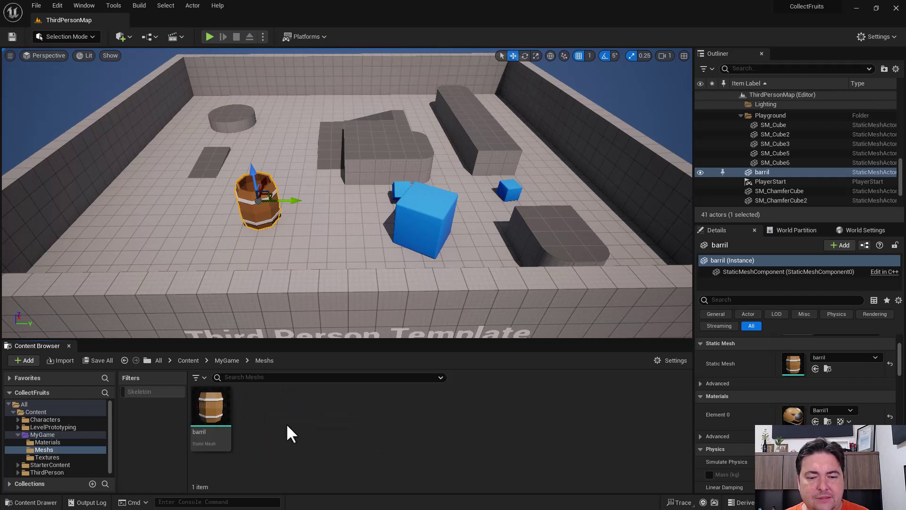
{"action": "right_click", "coordinate": [309, 422]}
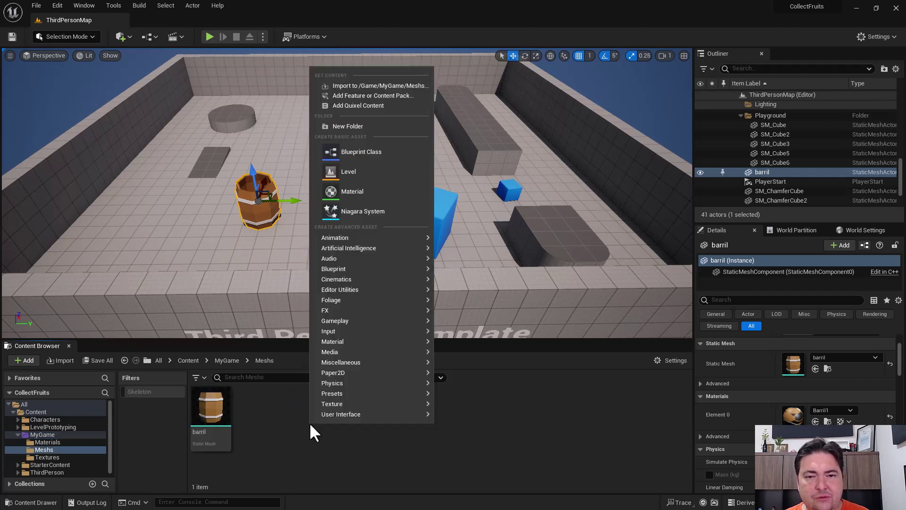
{"action": "left_click", "coordinate": [350, 84]}
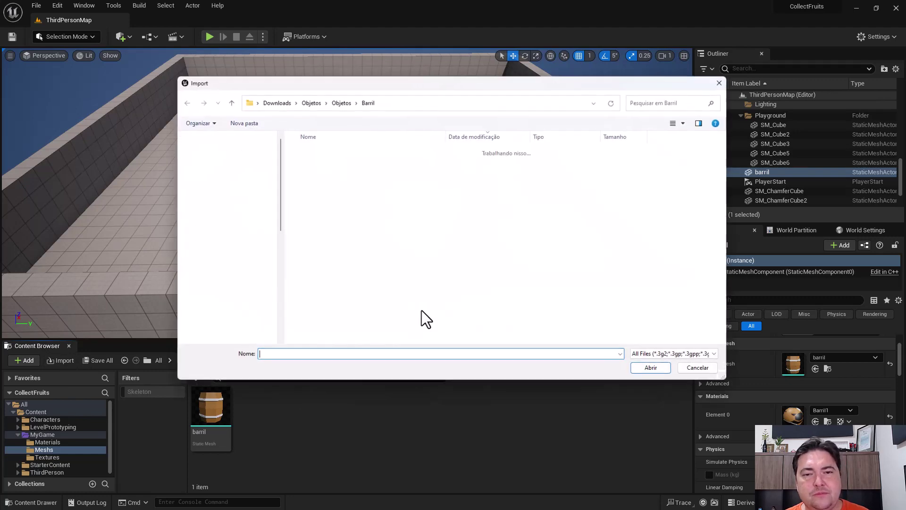
{"action": "left_click", "coordinate": [345, 99]}
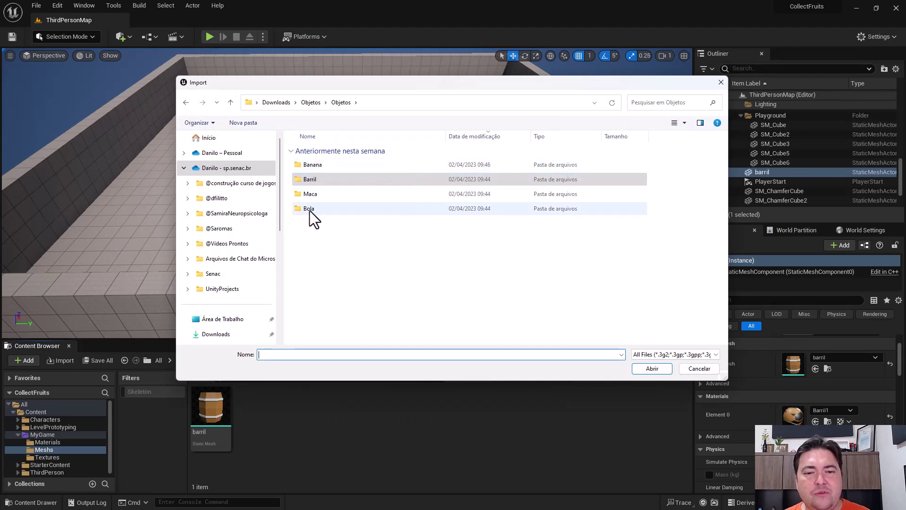
{"action": "double_click", "coordinate": [312, 166]}
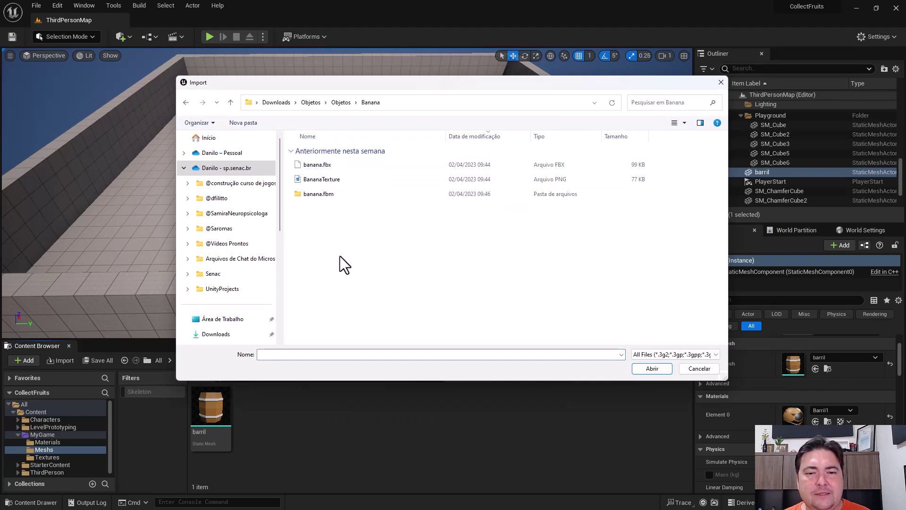
{"action": "double_click", "coordinate": [318, 163]}
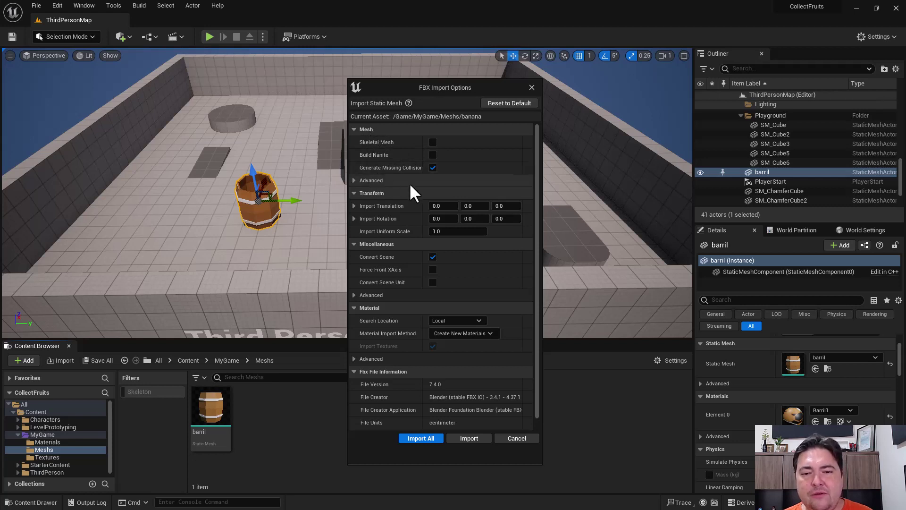
Import the banana with Do Not Create Material and texture import turned off.
{"action": "scroll", "coordinate": [469, 206], "scroll_direction": "down", "scroll_amount": 1}
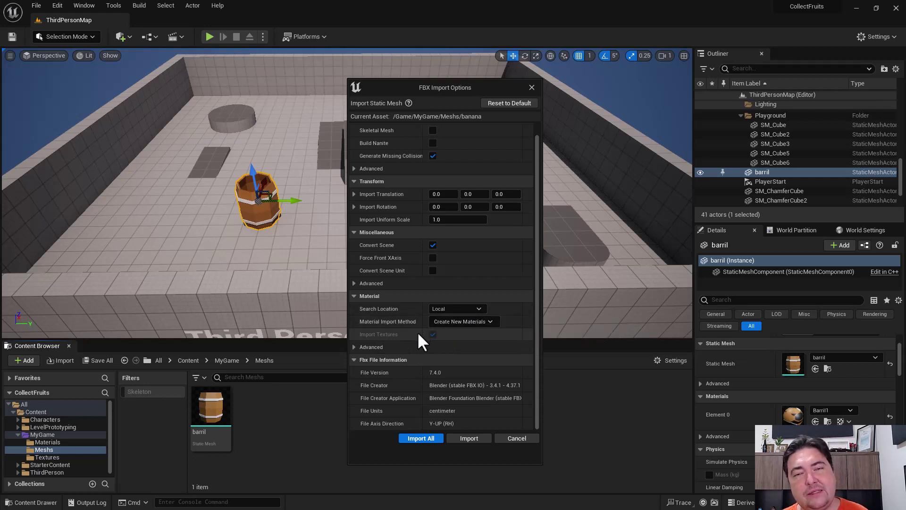
{"action": "left_click", "coordinate": [470, 326]}
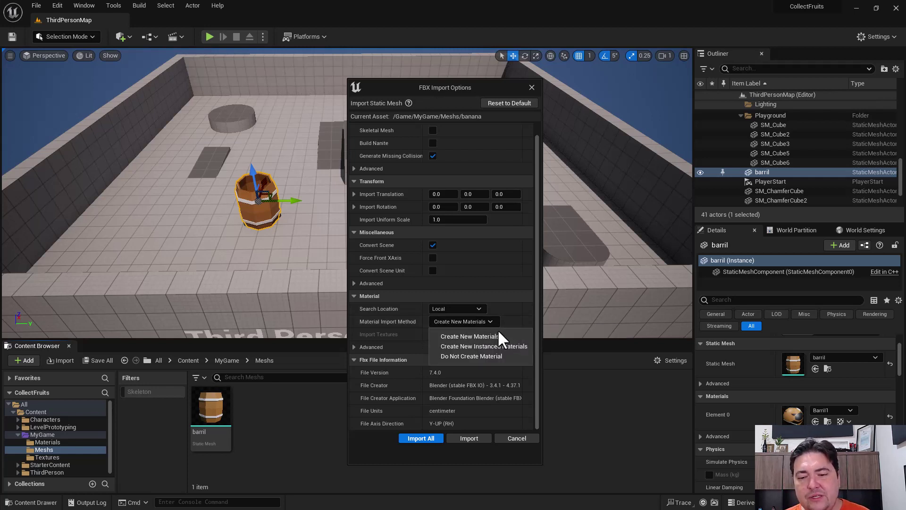
{"action": "left_click", "coordinate": [461, 355]}
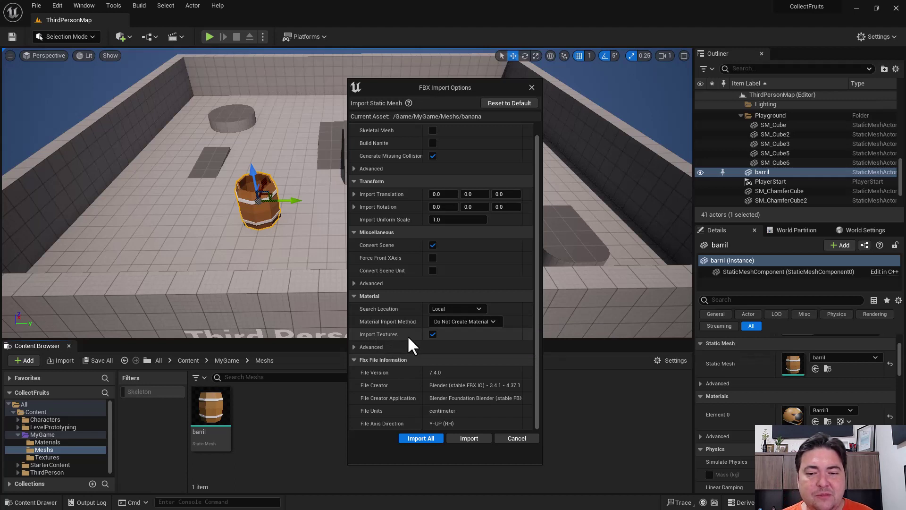
{"action": "left_click", "coordinate": [432, 334]}
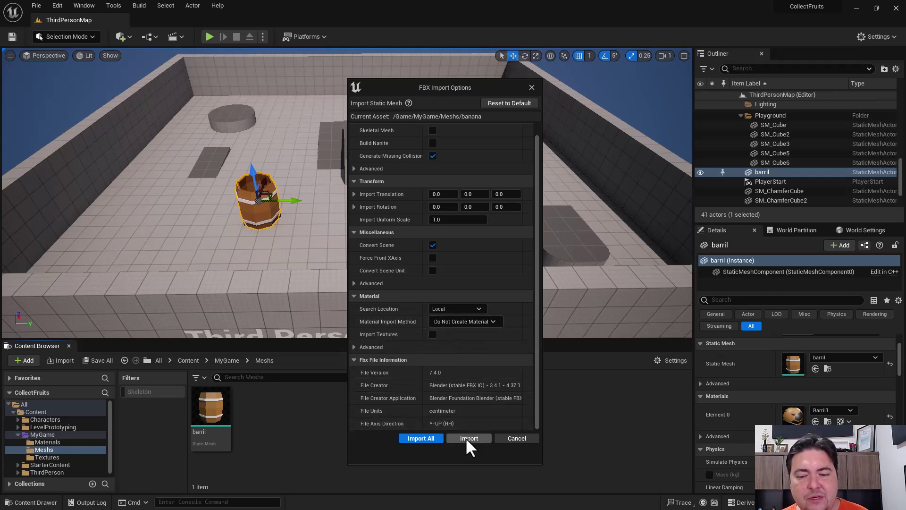
{"action": "left_click", "coordinate": [433, 438]}
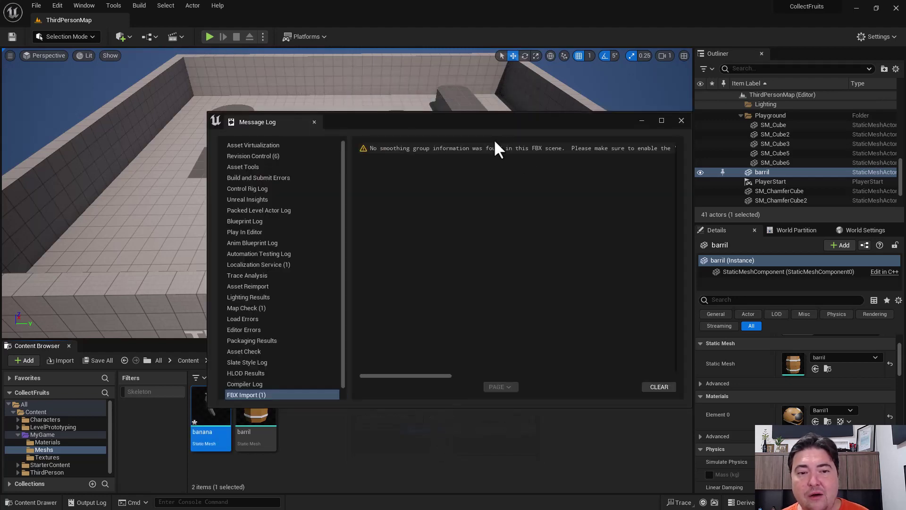
Drop the banana mesh into the level and move it toward the back of the arena.
{"action": "left_click", "coordinate": [681, 121]}
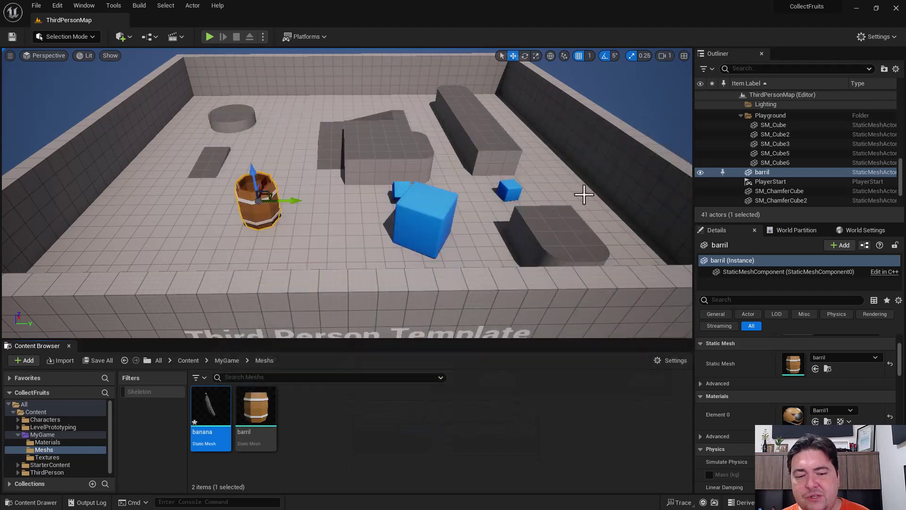
{"action": "left_click_drag", "start_coordinate": [197, 417], "coordinate": [323, 221]}
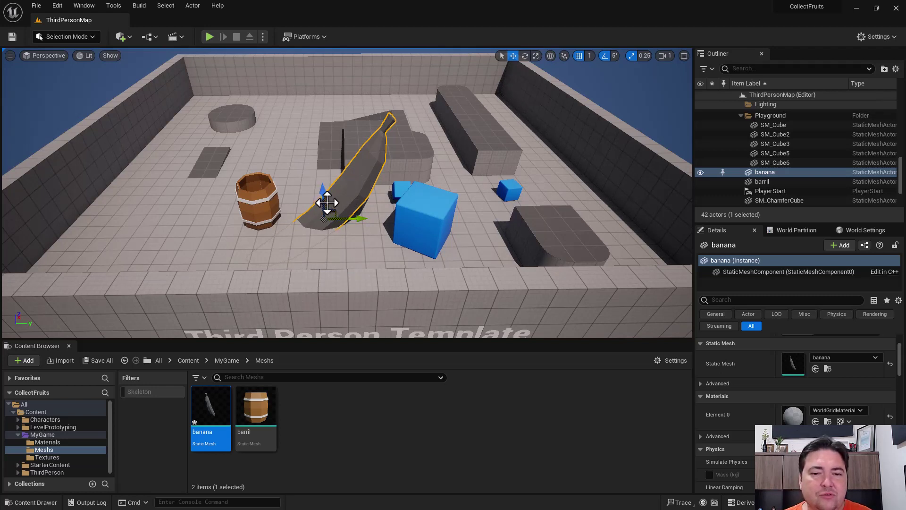
{"action": "mouse_move", "coordinate": [327, 203]}
{"action": "left_mouse_down"}
{"action": "mouse_move", "coordinate": [330, 111]}
{"action": "mouse_move", "coordinate": [325, 118]}
{"action": "left_mouse_up"}
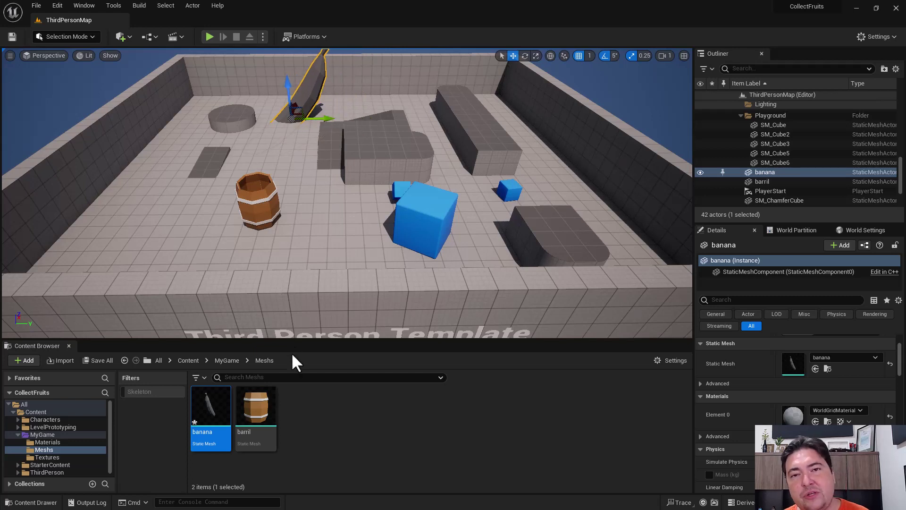
Go up to MyGame and open the Textures folder.
{"action": "left_click", "coordinate": [234, 361]}
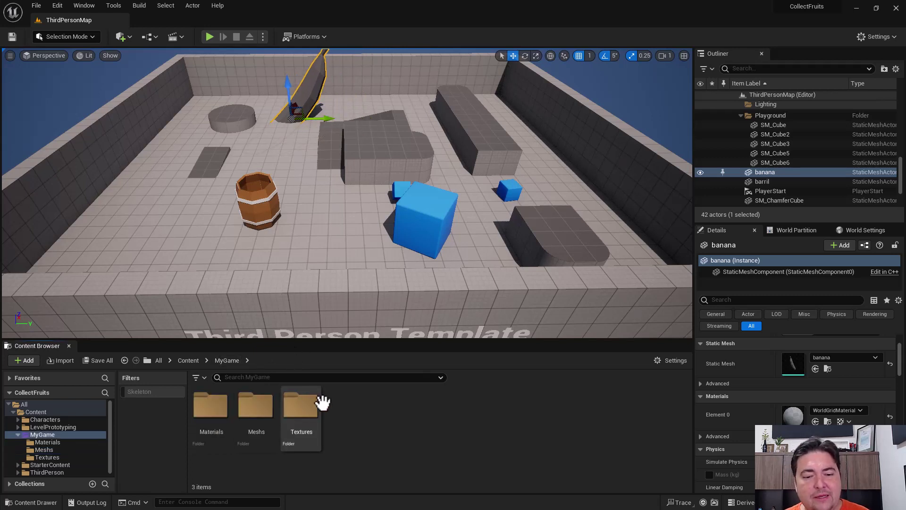
{"action": "left_click", "coordinate": [305, 417]}
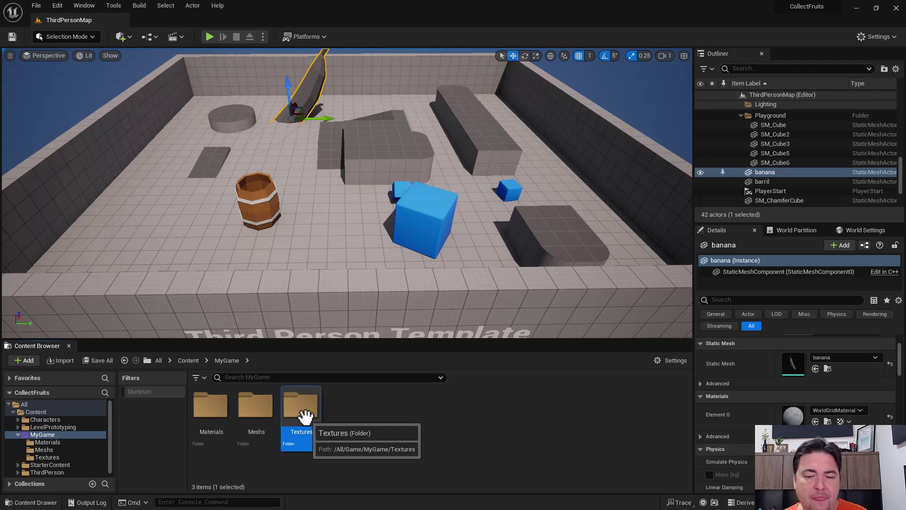
{"action": "double_click", "coordinate": [304, 416]}
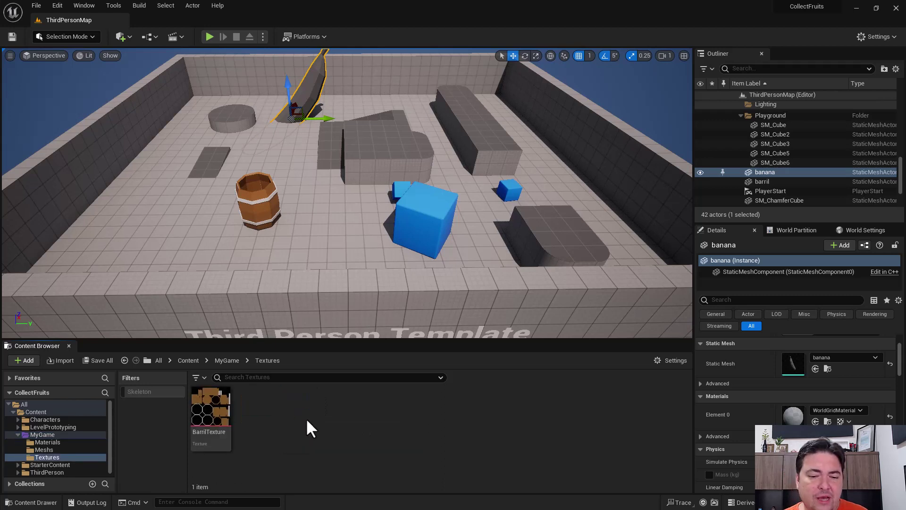
Import the BananaTexture image file into /Game/MyGame/Textures.
{"action": "right_click", "coordinate": [276, 405]}
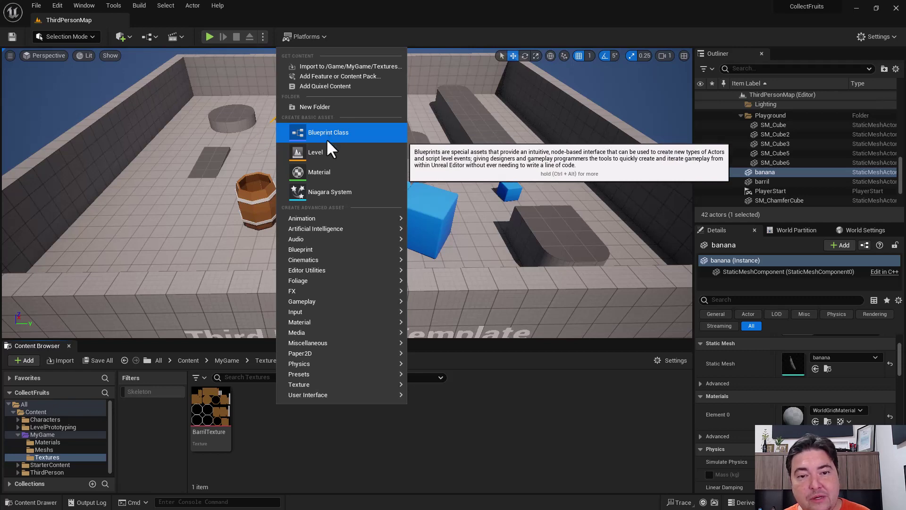
{"action": "left_click", "coordinate": [316, 66]}
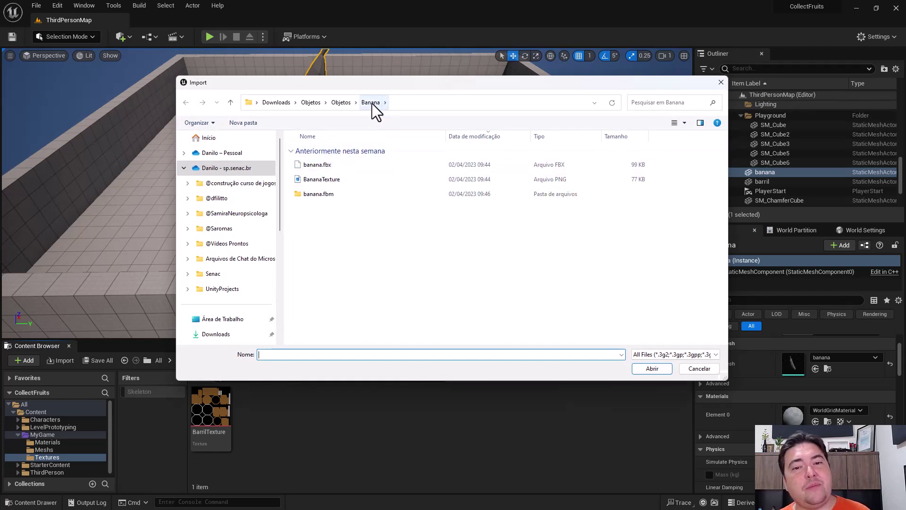
{"action": "left_click", "coordinate": [323, 180]}
{"action": "left_click", "coordinate": [638, 368]}
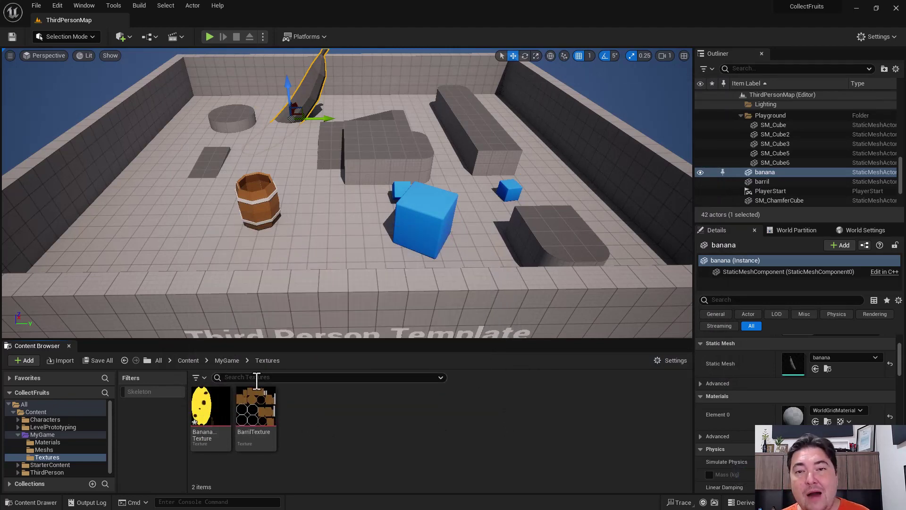
Import into MyGame, choosing maca.fbx from the Objetos/Maca folder.
{"action": "left_click", "coordinate": [224, 361]}
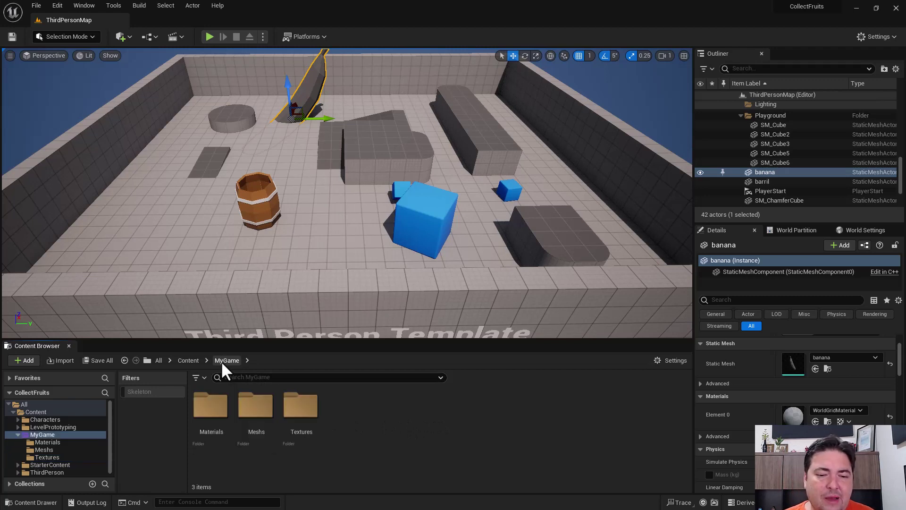
{"action": "right_click", "coordinate": [360, 418]}
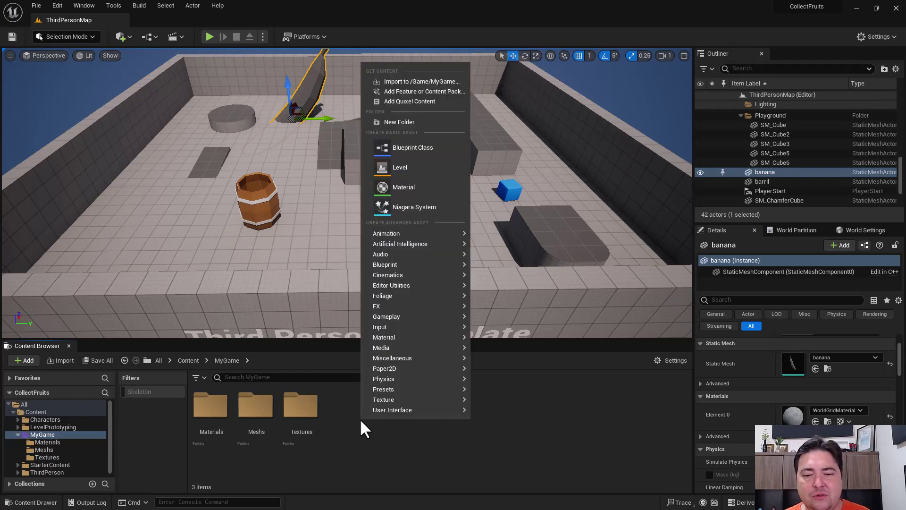
{"action": "left_click", "coordinate": [425, 81]}
{"action": "left_click", "coordinate": [339, 102]}
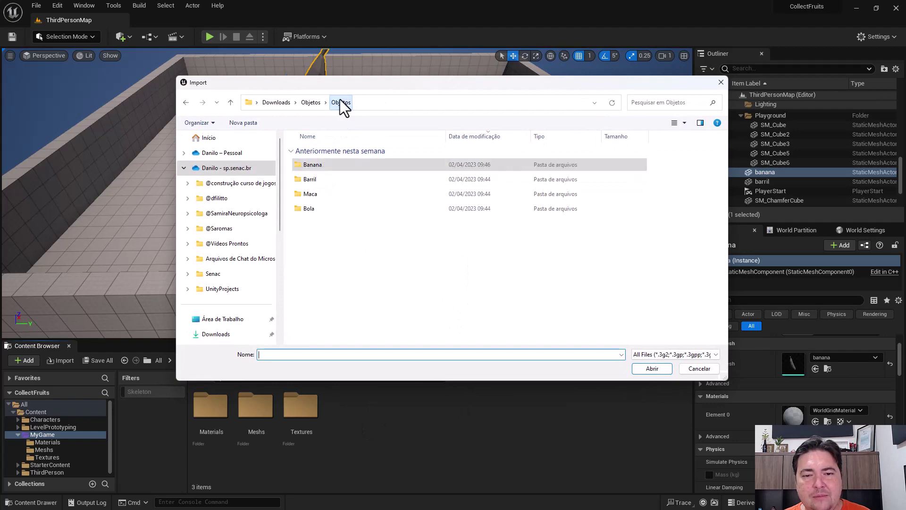
{"action": "double_click", "coordinate": [306, 194]}
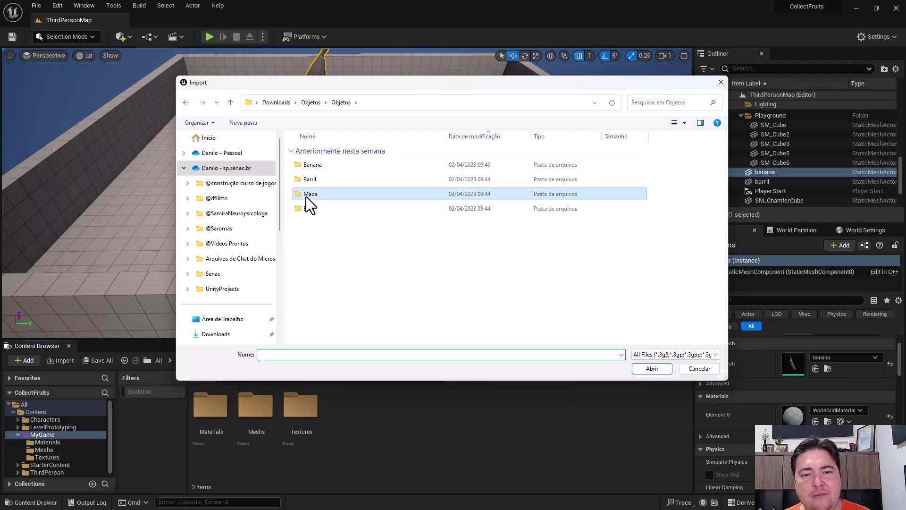
{"action": "double_click", "coordinate": [317, 180]}
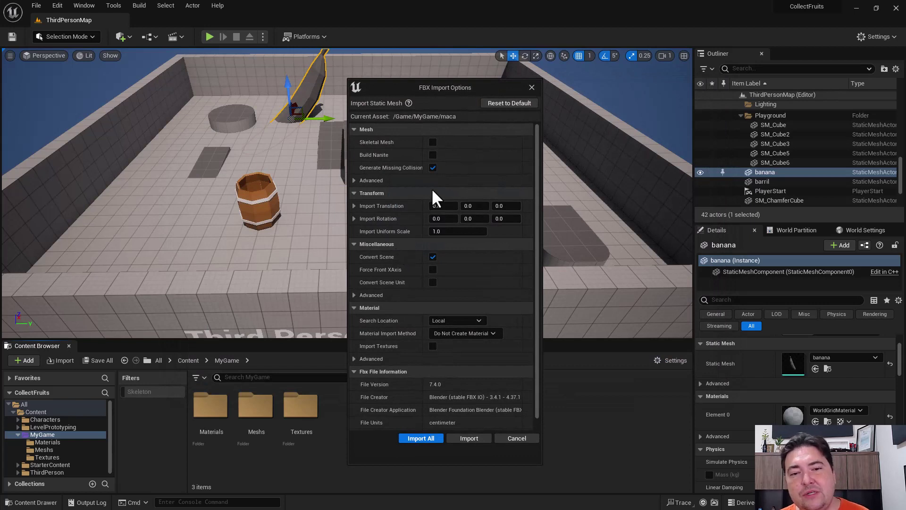
Set Material Import Method to Create New Materials, keep search location Local, and Import All.
{"action": "scroll", "coordinate": [461, 169], "scroll_direction": "down", "scroll_amount": 1}
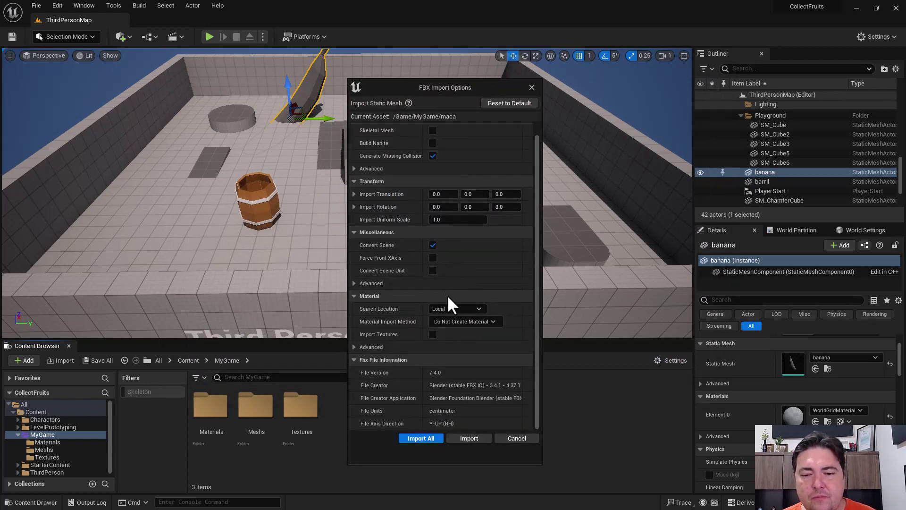
{"action": "left_click", "coordinate": [448, 320]}
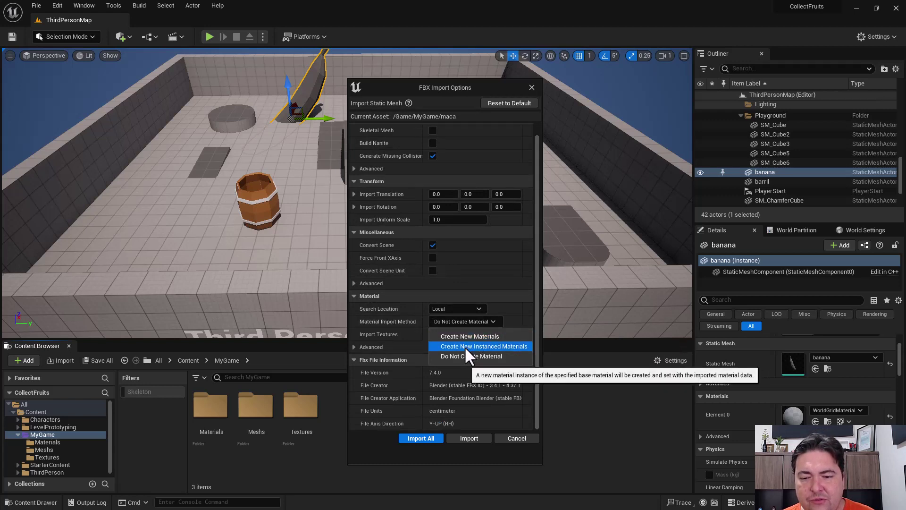
{"action": "left_click", "coordinate": [455, 337]}
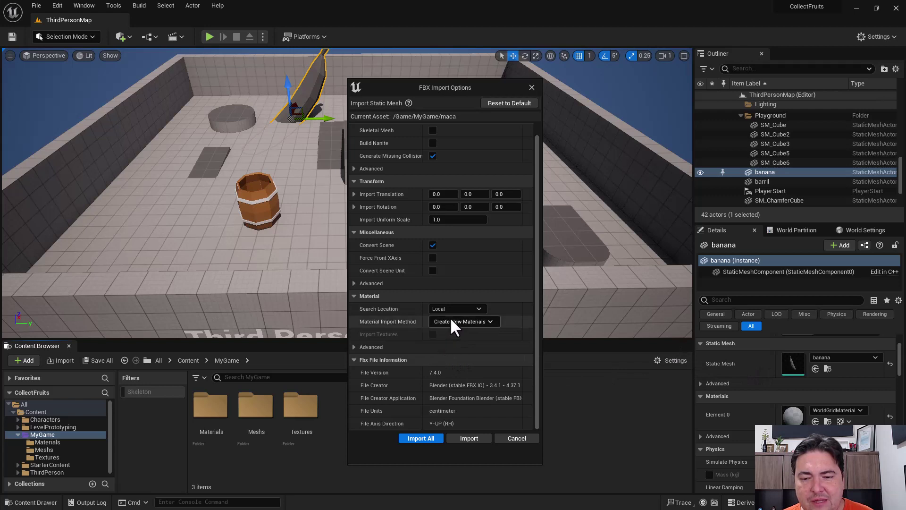
{"action": "left_click", "coordinate": [451, 321]}
{"action": "left_click", "coordinate": [439, 344]}
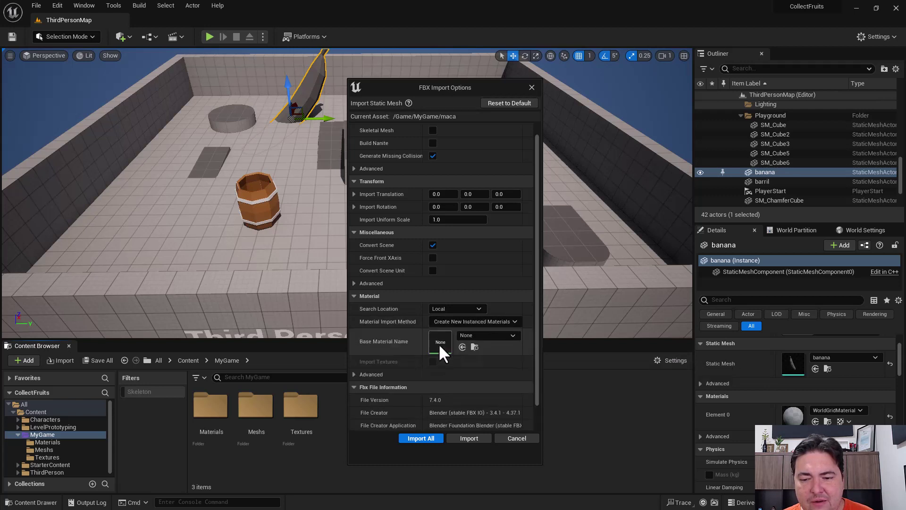
{"action": "left_click", "coordinate": [462, 321]}
{"action": "left_click", "coordinate": [462, 336]}
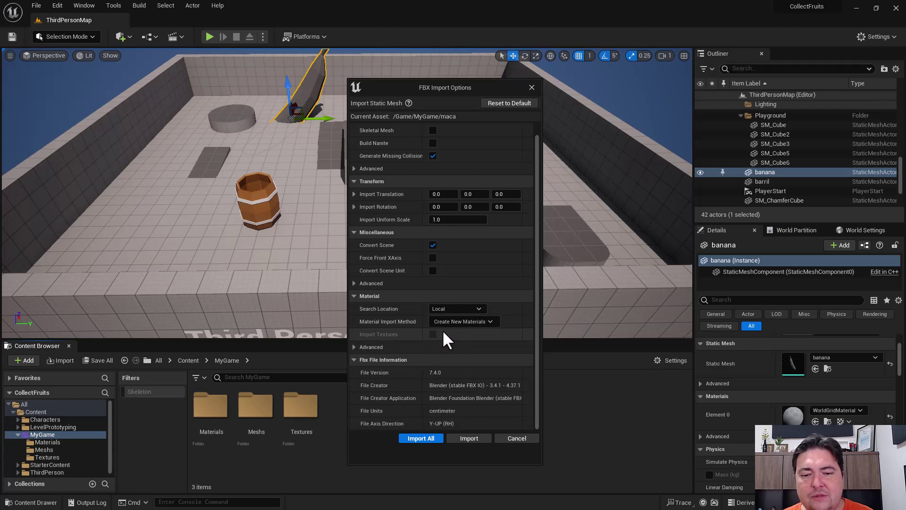
{"action": "left_click", "coordinate": [480, 310]}
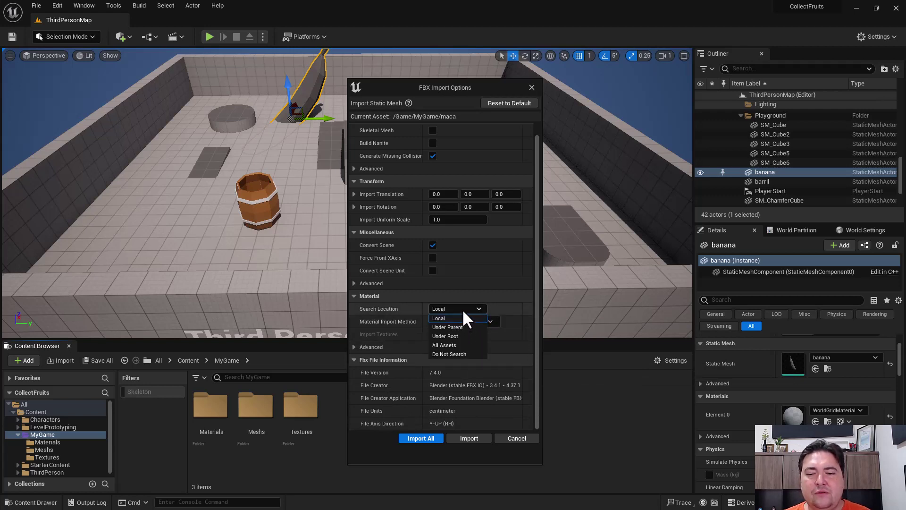
{"action": "left_click", "coordinate": [462, 319]}
{"action": "left_click", "coordinate": [463, 322]}
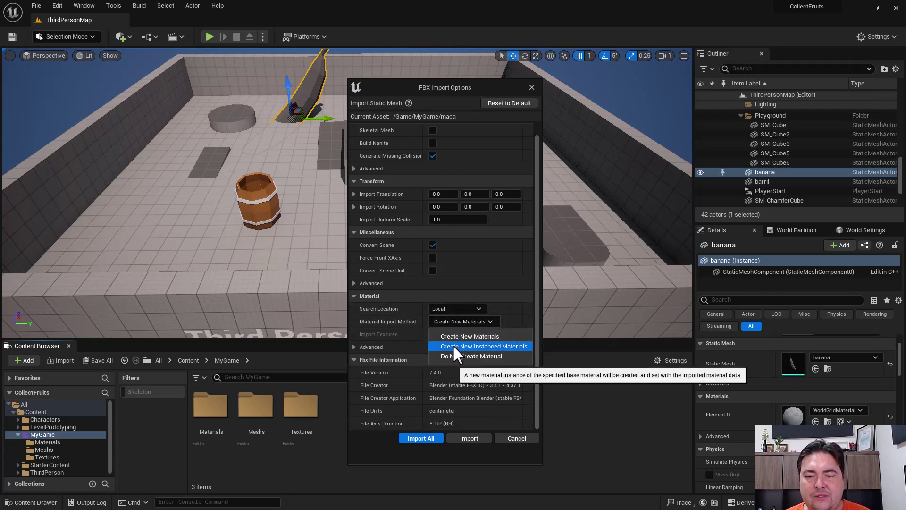
{"action": "left_click", "coordinate": [449, 355]}
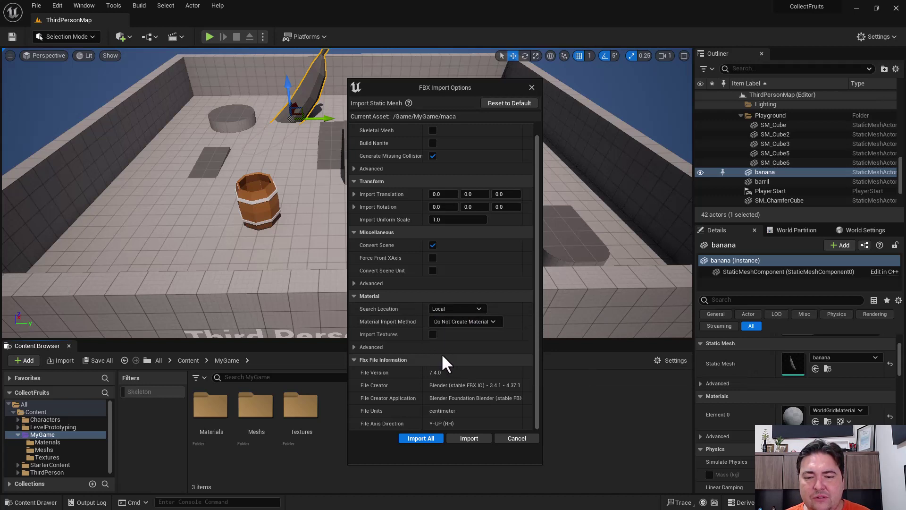
{"action": "left_click", "coordinate": [463, 322]}
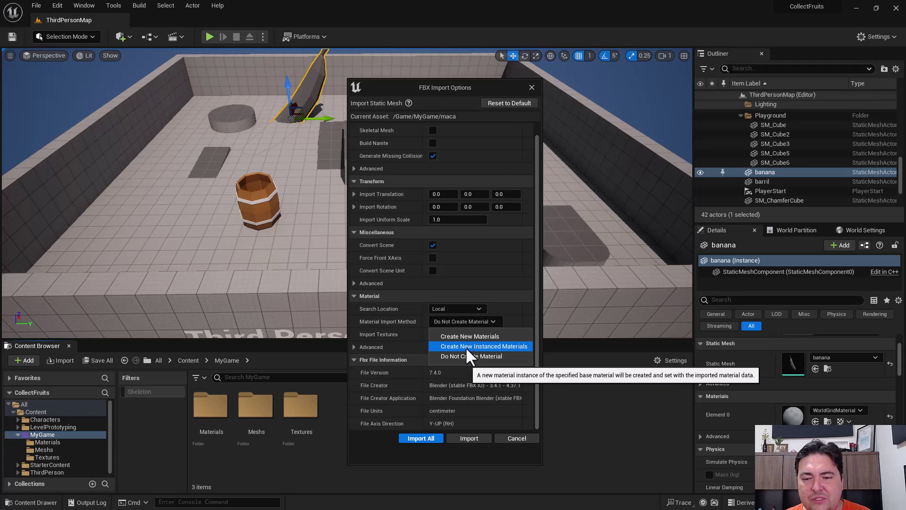
{"action": "left_click", "coordinate": [459, 336]}
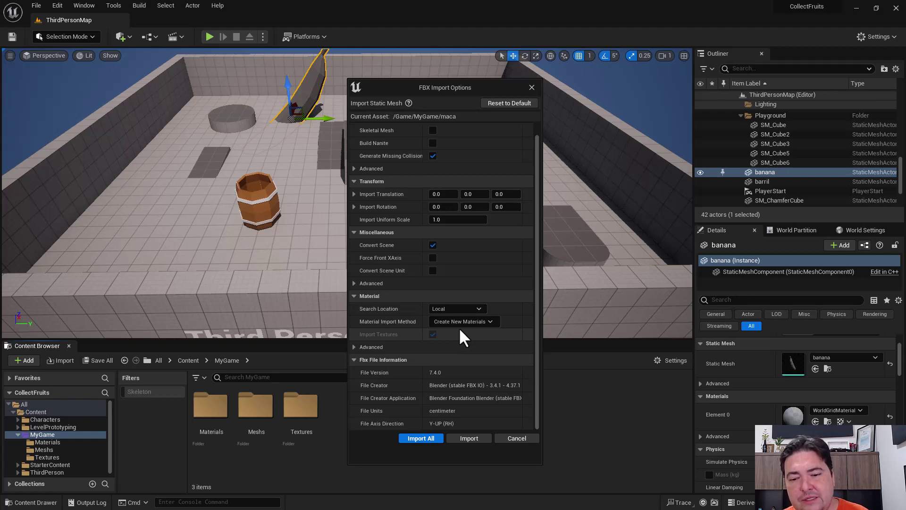
{"action": "left_click", "coordinate": [423, 437]}
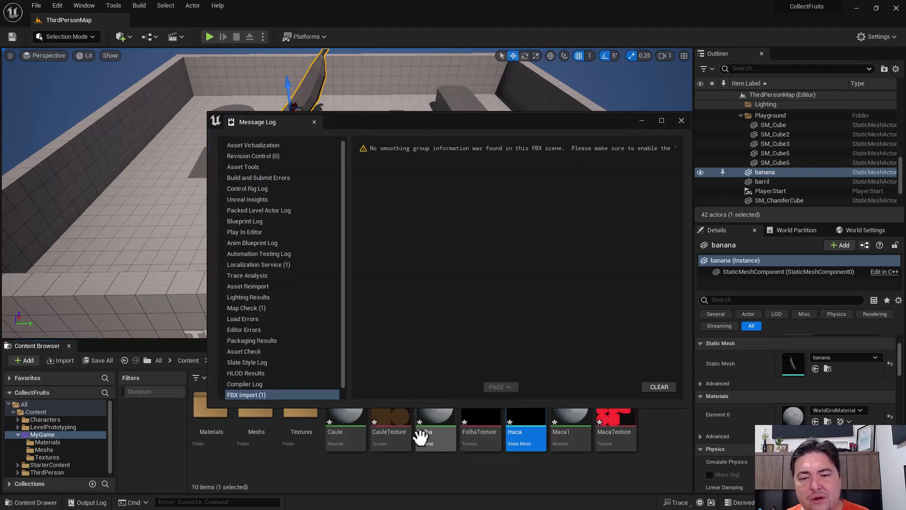
Move the maca mesh into Meshs and the Caule material into Materials.
{"action": "left_click", "coordinate": [681, 121]}
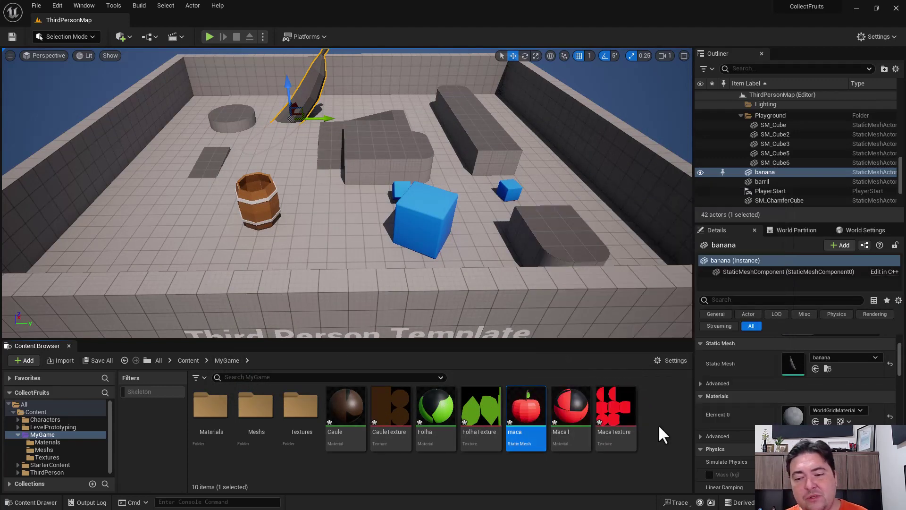
{"action": "mouse_move", "coordinate": [522, 425]}
{"action": "left_mouse_down"}
{"action": "mouse_move", "coordinate": [372, 454]}
{"action": "mouse_move", "coordinate": [256, 416]}
{"action": "left_mouse_up"}
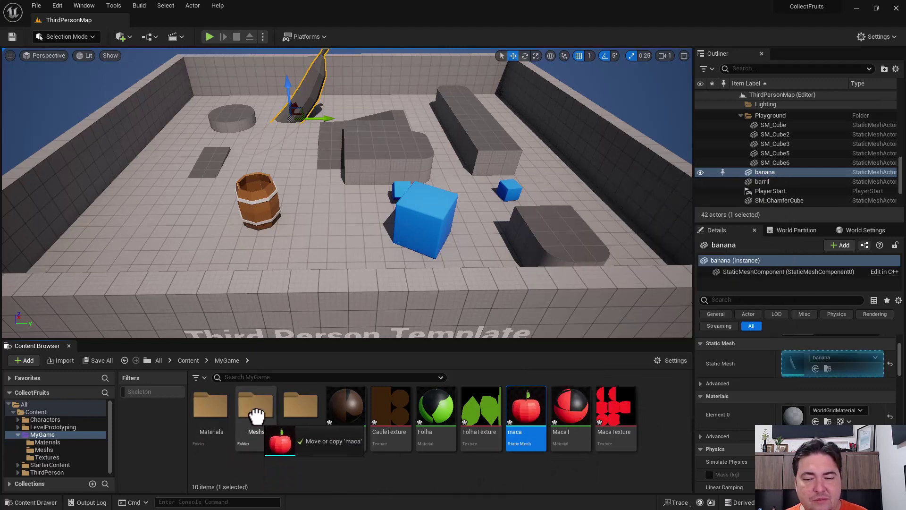
{"action": "left_click_drag", "start_coordinate": [257, 415], "coordinate": [259, 451]}
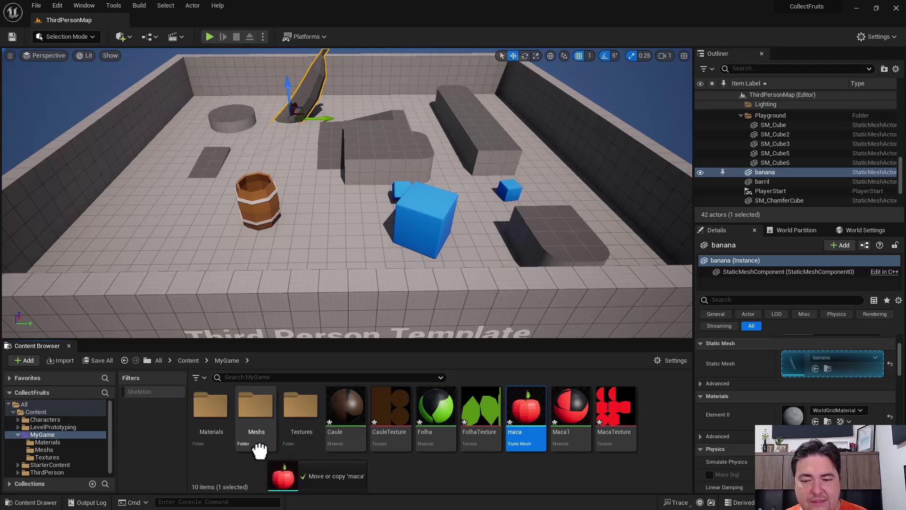
{"action": "left_click_drag", "start_coordinate": [259, 451], "coordinate": [260, 412]}
{"action": "left_click", "coordinate": [281, 426]}
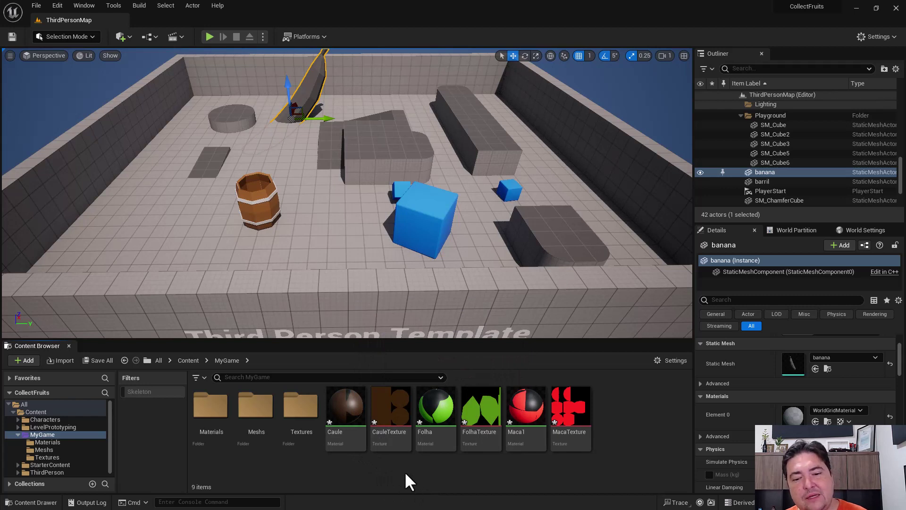
{"action": "mouse_move", "coordinate": [338, 415]}
{"action": "left_mouse_down"}
{"action": "mouse_move", "coordinate": [321, 444]}
{"action": "mouse_move", "coordinate": [206, 416]}
{"action": "mouse_move", "coordinate": [209, 425]}
{"action": "left_mouse_up"}
{"action": "left_click", "coordinate": [263, 448]}
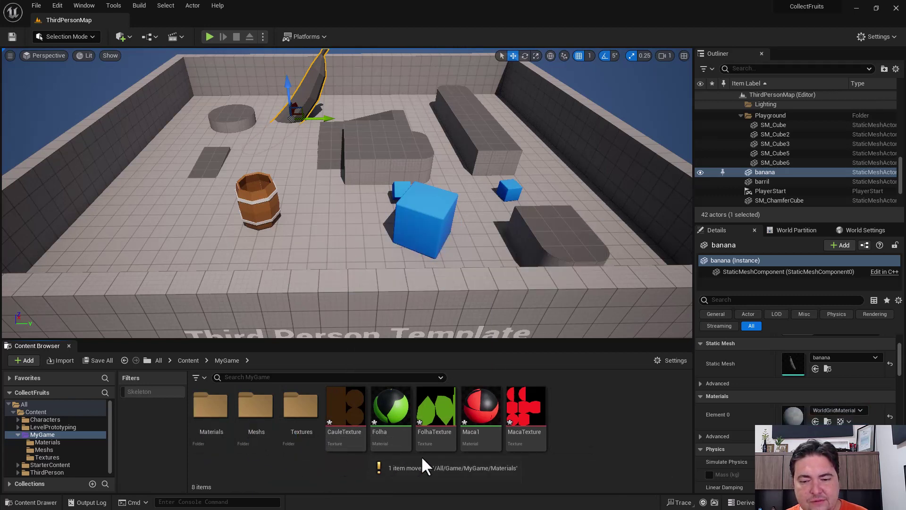
Move MacaTexture, FolhaTexture and CauleTexture together into the Textures folder.
{"action": "left_click", "coordinate": [525, 425]}
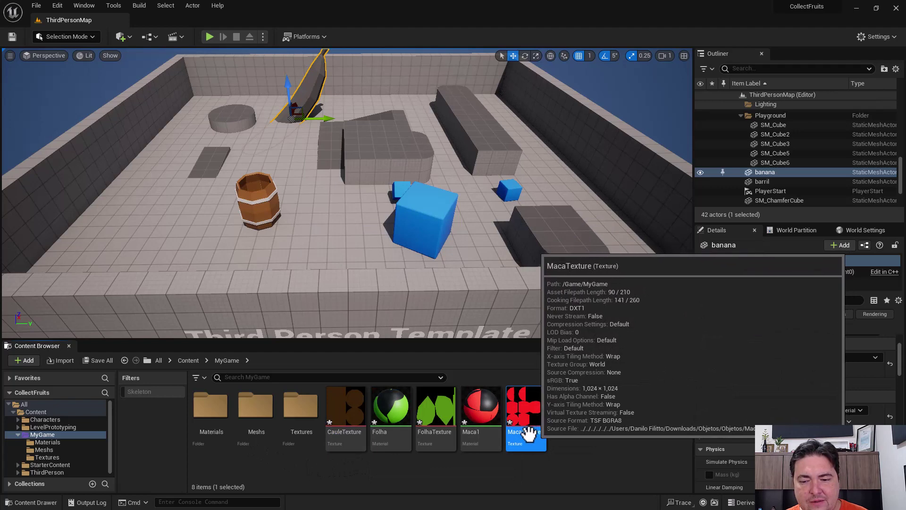
{"action": "left_click", "coordinate": [431, 418], "text": "ctrl"}
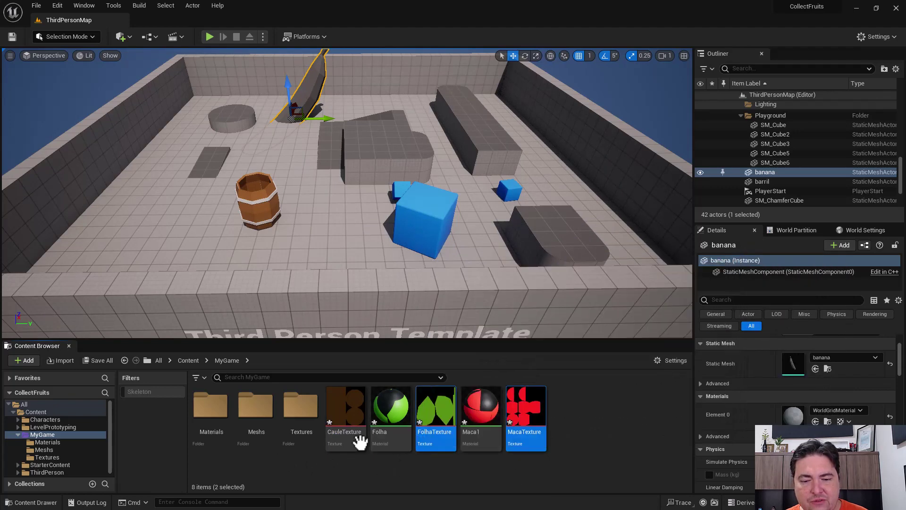
{"action": "left_click", "coordinate": [361, 442], "text": "ctrl"}
{"action": "left_click_drag", "start_coordinate": [360, 441], "coordinate": [298, 413]}
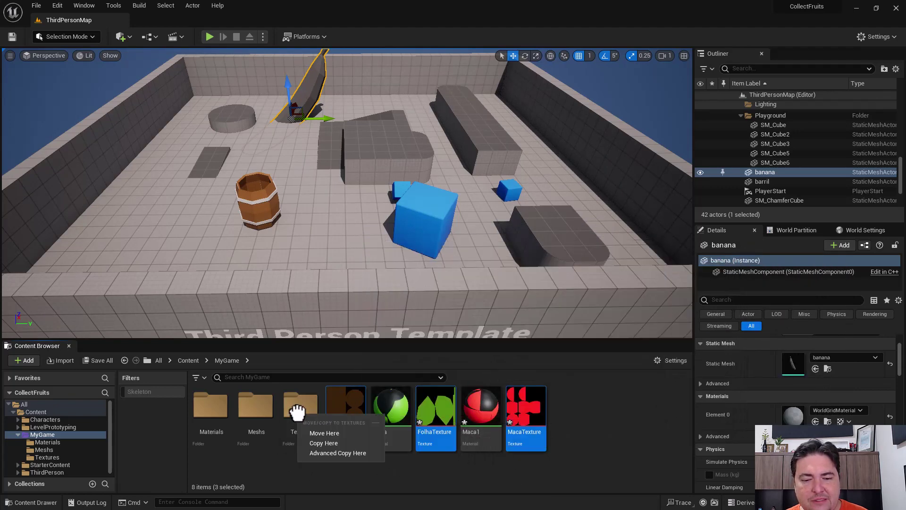
{"action": "left_click", "coordinate": [313, 433]}
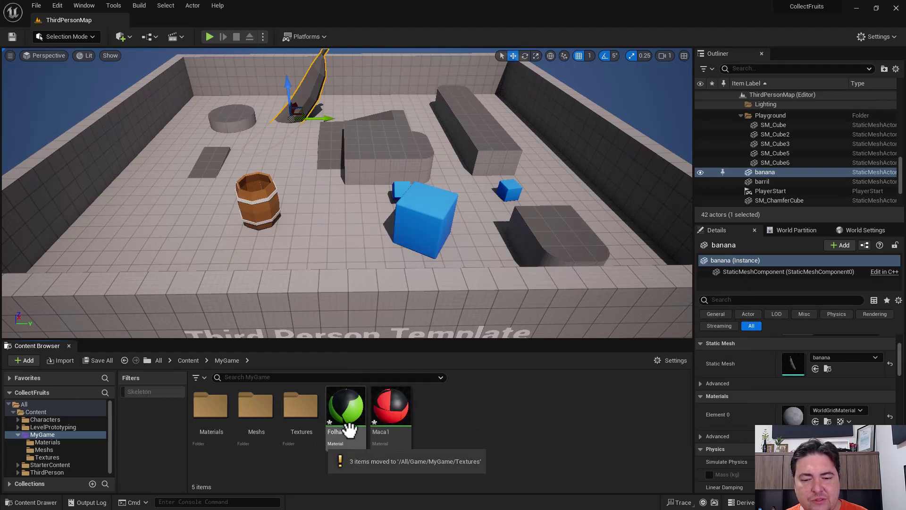
Move the Folha and Maca1 materials into the Materials folder.
{"action": "left_click", "coordinate": [391, 409]}
{"action": "left_click", "coordinate": [349, 411], "text": "ctrl"}
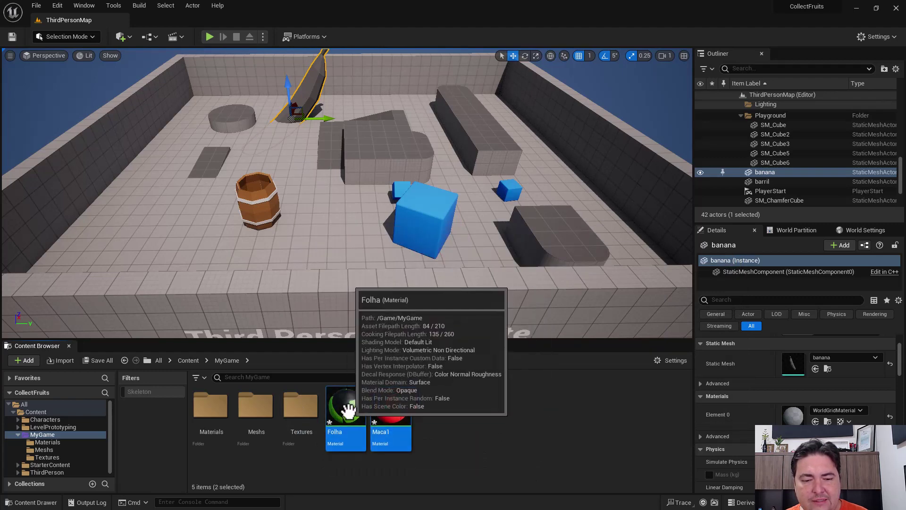
{"action": "left_click_drag", "start_coordinate": [349, 410], "coordinate": [222, 430]}
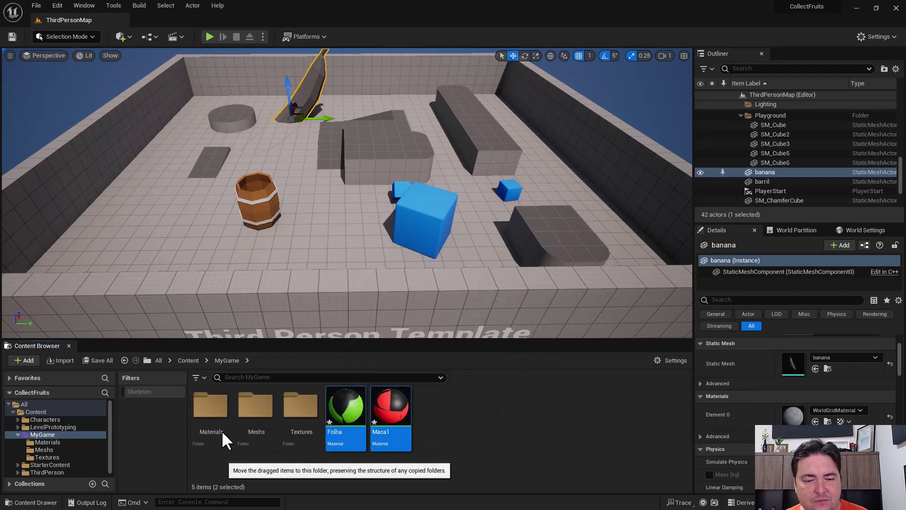
{"action": "left_click", "coordinate": [226, 448]}
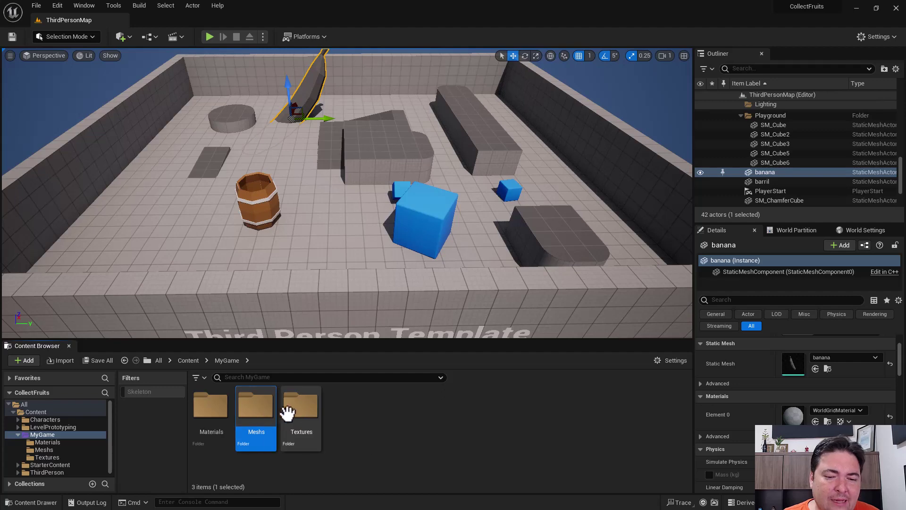
Drag the maca mesh from Meshs into the level beside the blue cube and check its material slots.
{"action": "double_click", "coordinate": [255, 406]}
{"action": "left_click_drag", "start_coordinate": [301, 407], "coordinate": [358, 213]}
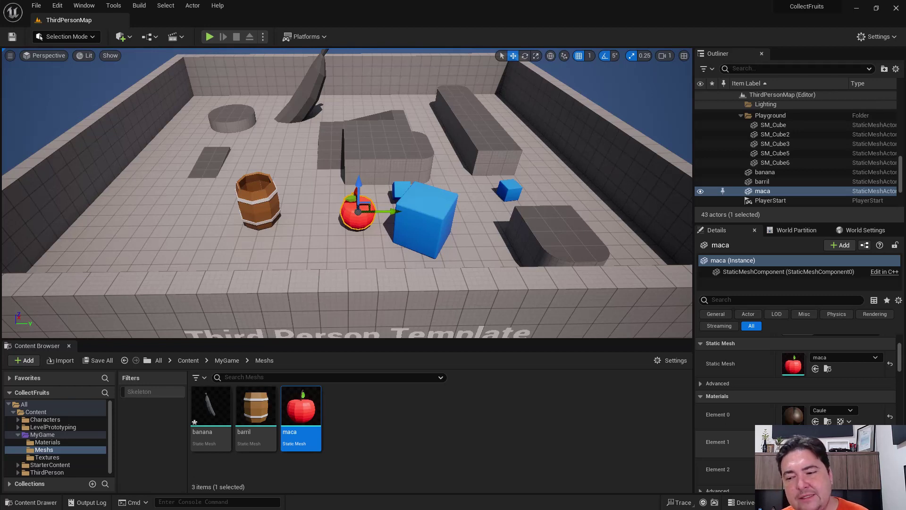
{"action": "scroll", "coordinate": [896, 372], "scroll_direction": "down", "scroll_amount": 1}
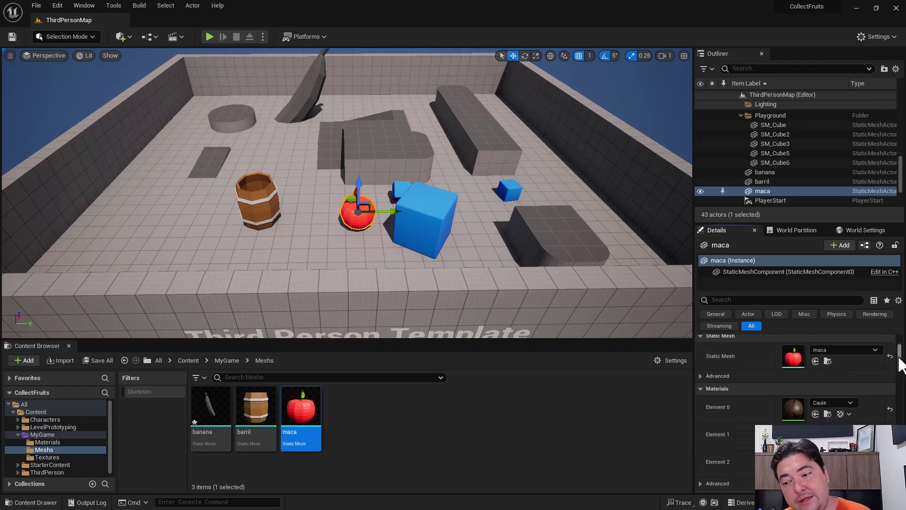
{"action": "left_click_drag", "start_coordinate": [900, 363], "coordinate": [899, 369]}
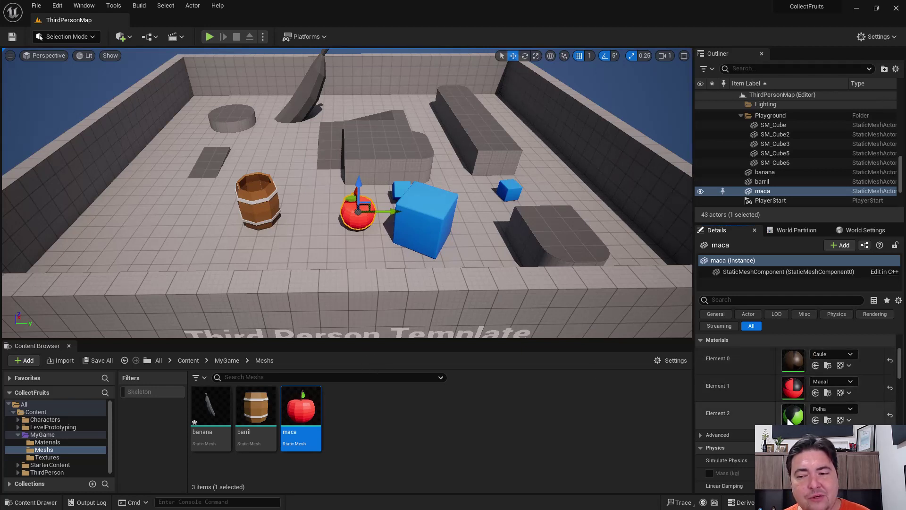
{"action": "scroll", "coordinate": [802, 414], "scroll_direction": "up", "scroll_amount": 1}
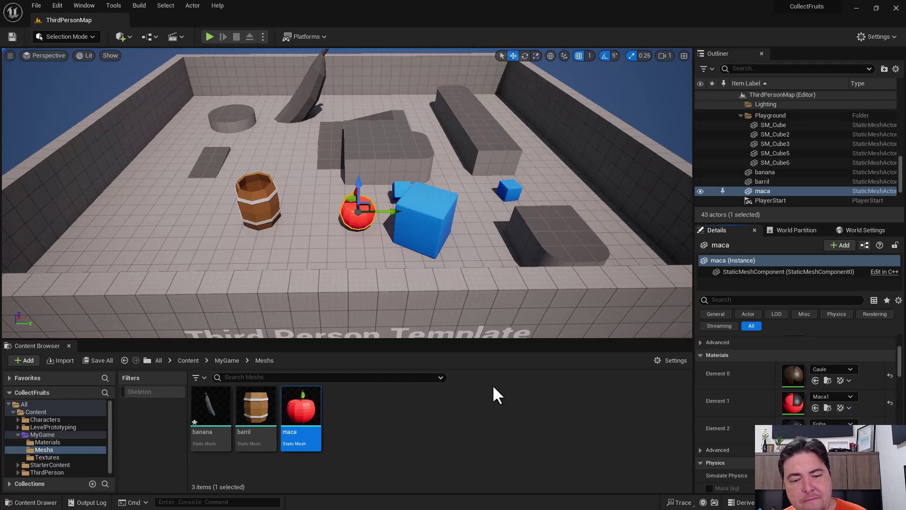
{"action": "left_click", "coordinate": [219, 359]}
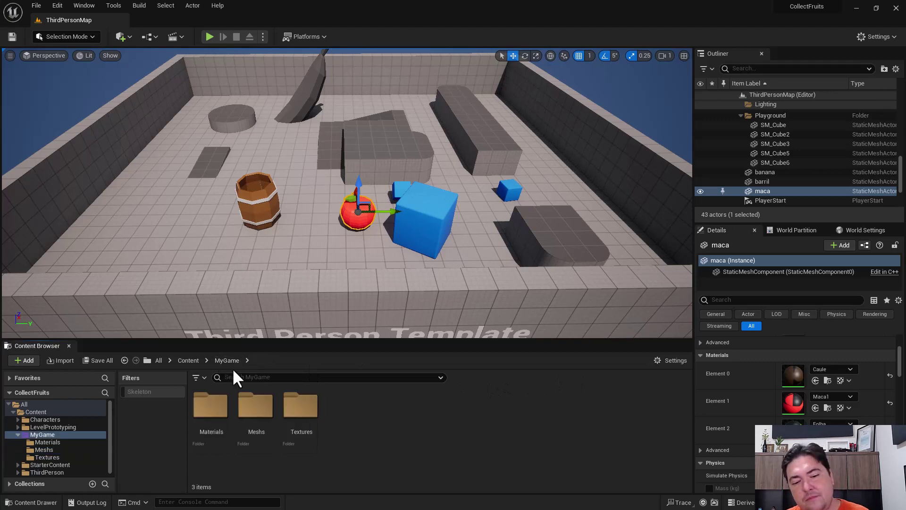
Import Objetos/Bola/bola.fbx into MyGame with Import All.
{"action": "right_click", "coordinate": [357, 414]}
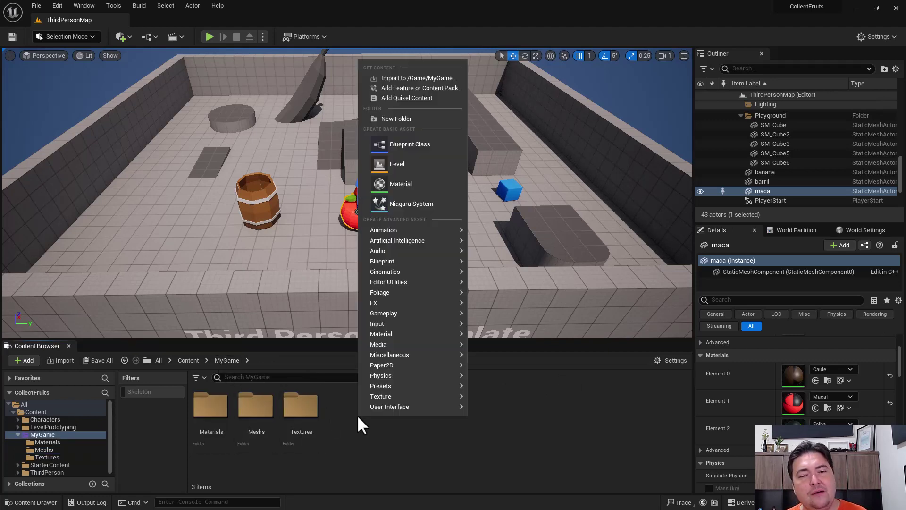
{"action": "left_click", "coordinate": [425, 79]}
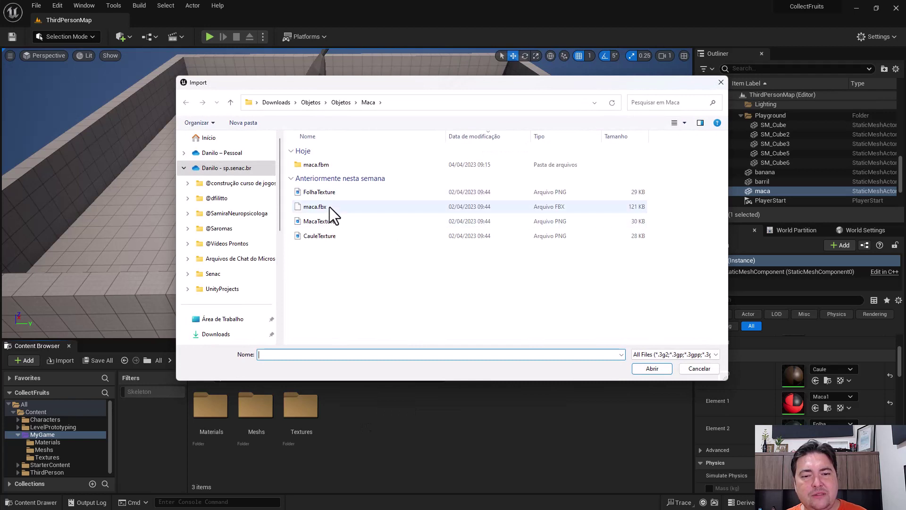
{"action": "left_click", "coordinate": [349, 101]}
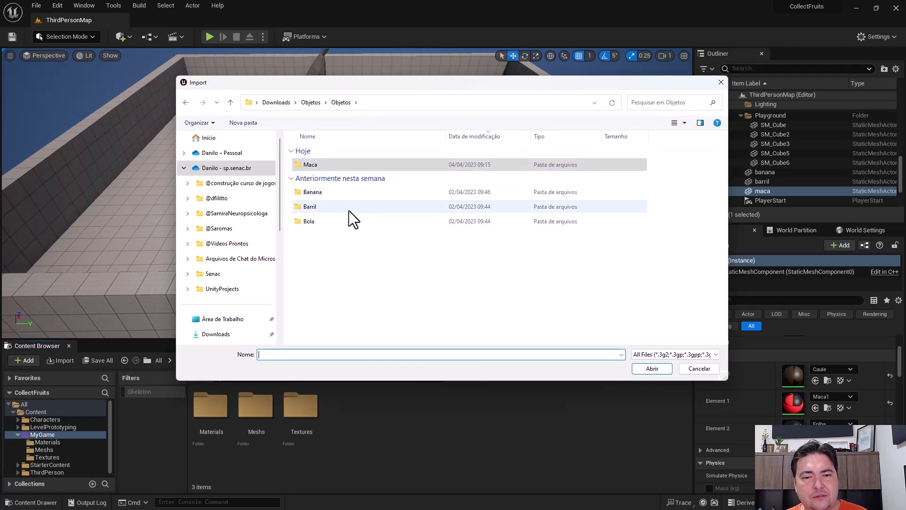
{"action": "double_click", "coordinate": [312, 221]}
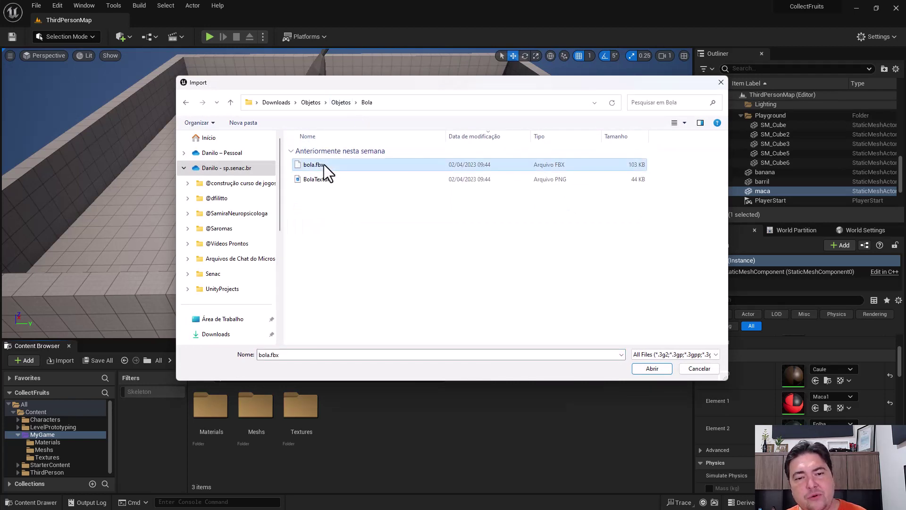
{"action": "double_click", "coordinate": [324, 164]}
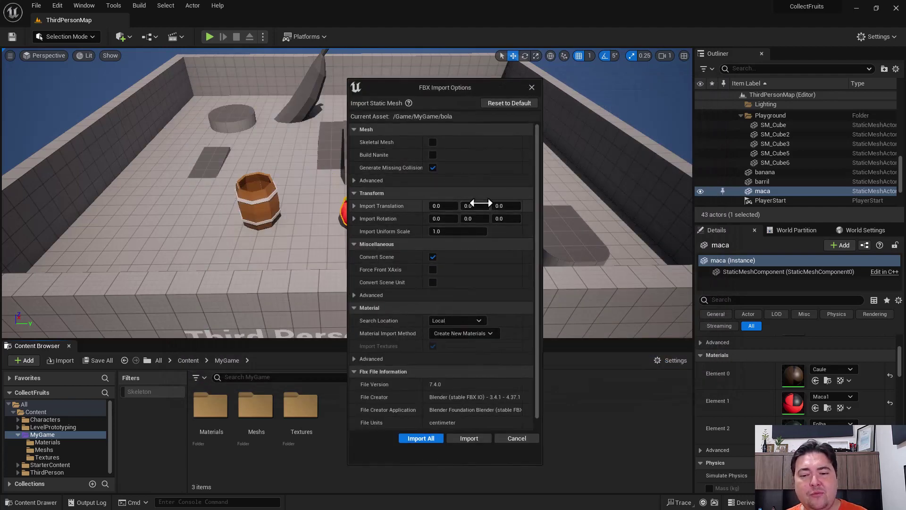
{"action": "left_click", "coordinate": [421, 438]}
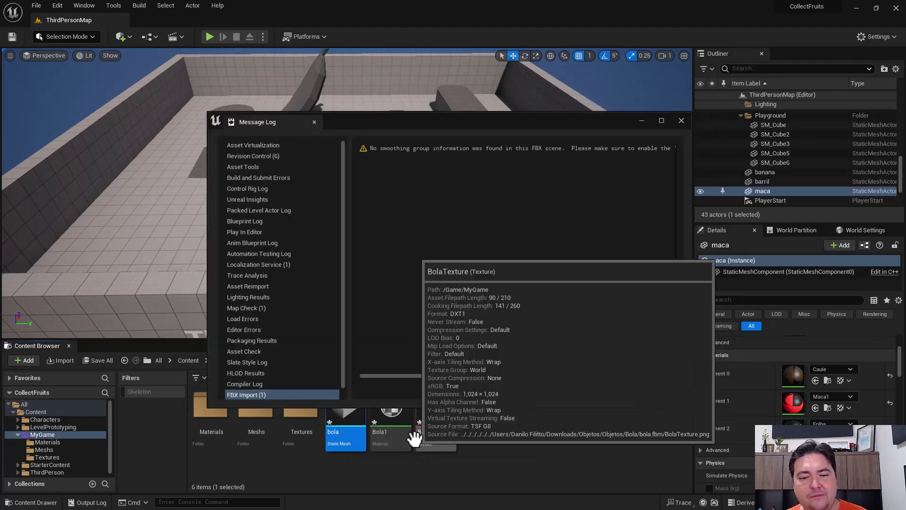
Move bola into Meshs, Bola1 into Materials and BolaTexture into Textures.
{"action": "left_click", "coordinate": [681, 120]}
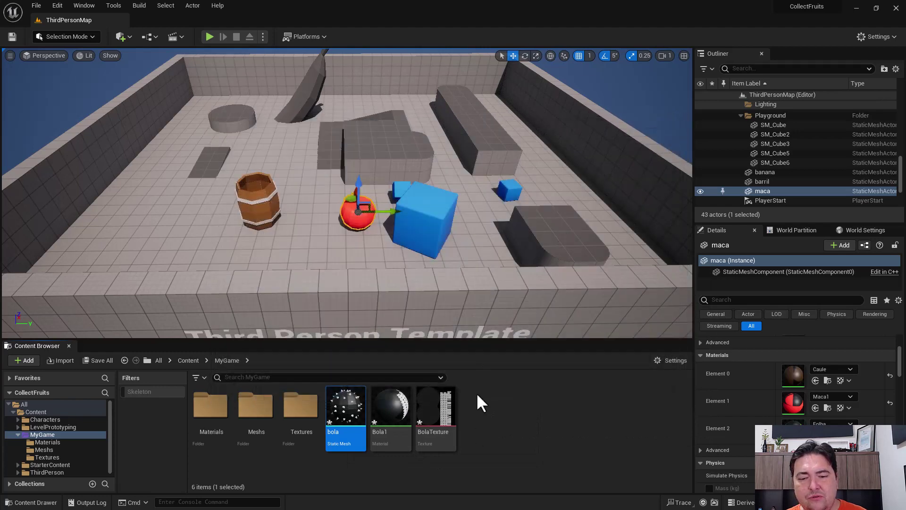
{"action": "left_click", "coordinate": [477, 432]}
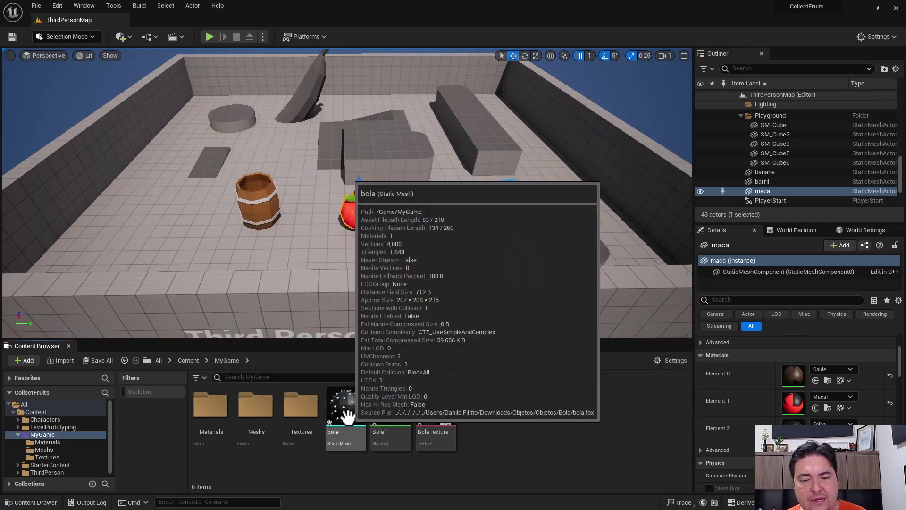
{"action": "left_click_drag", "start_coordinate": [359, 420], "coordinate": [262, 419]}
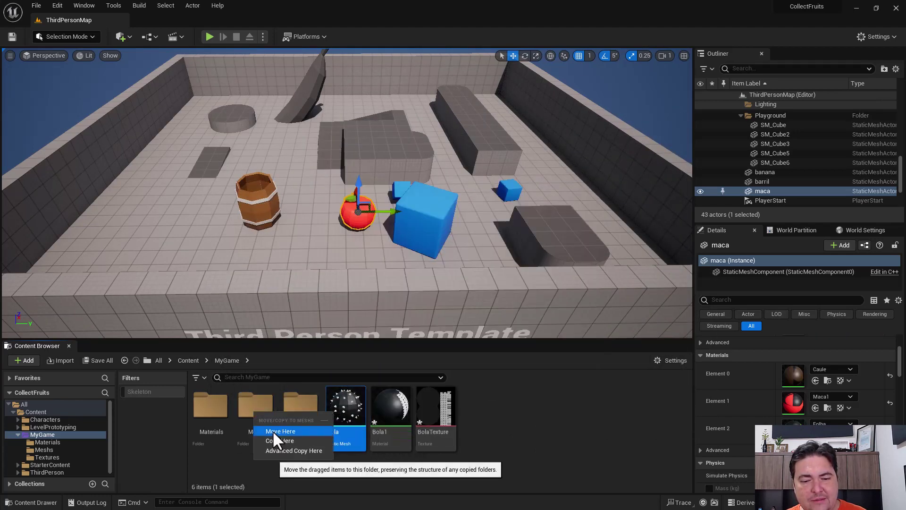
{"action": "left_click", "coordinate": [273, 431]}
{"action": "left_click_drag", "start_coordinate": [350, 416], "coordinate": [212, 419]}
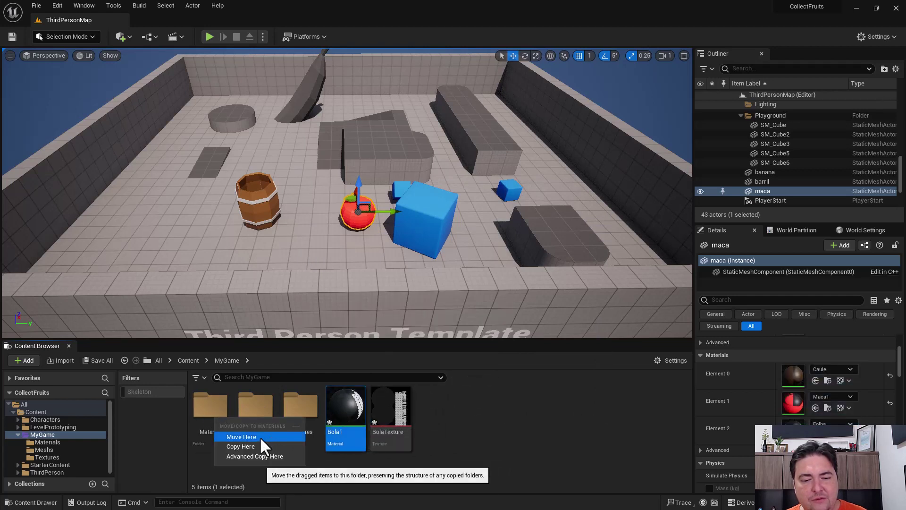
{"action": "left_click", "coordinate": [260, 437]}
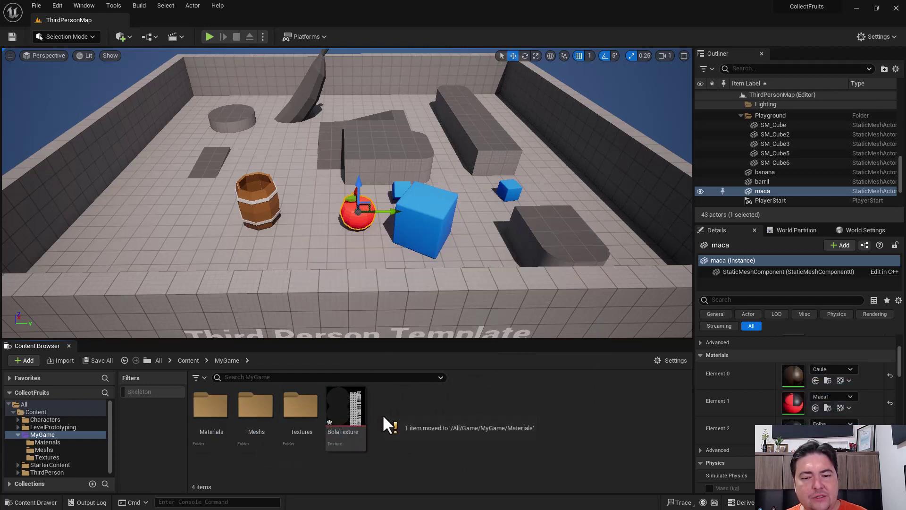
{"action": "left_click_drag", "start_coordinate": [348, 405], "coordinate": [296, 418]}
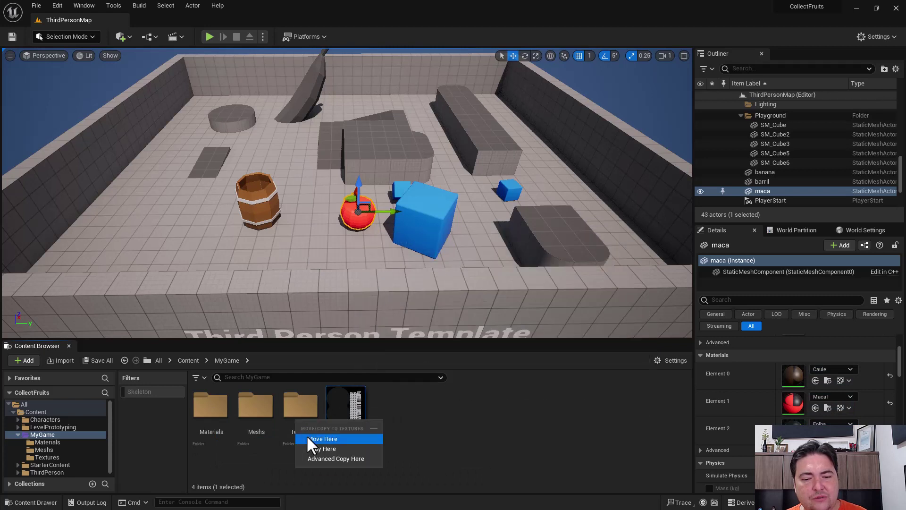
{"action": "left_click", "coordinate": [306, 438]}
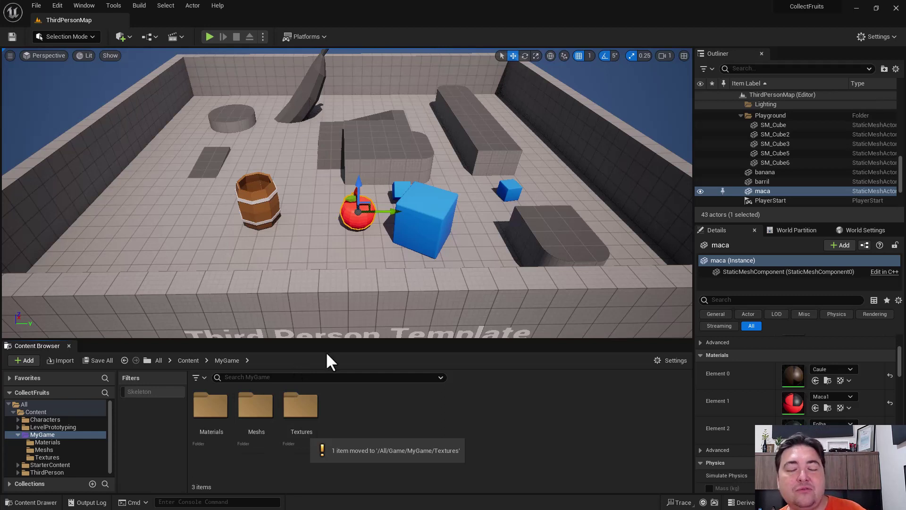
Select the banana, try the Folha material on Element 0, and shift it across the floor.
{"action": "left_click", "coordinate": [309, 106]}
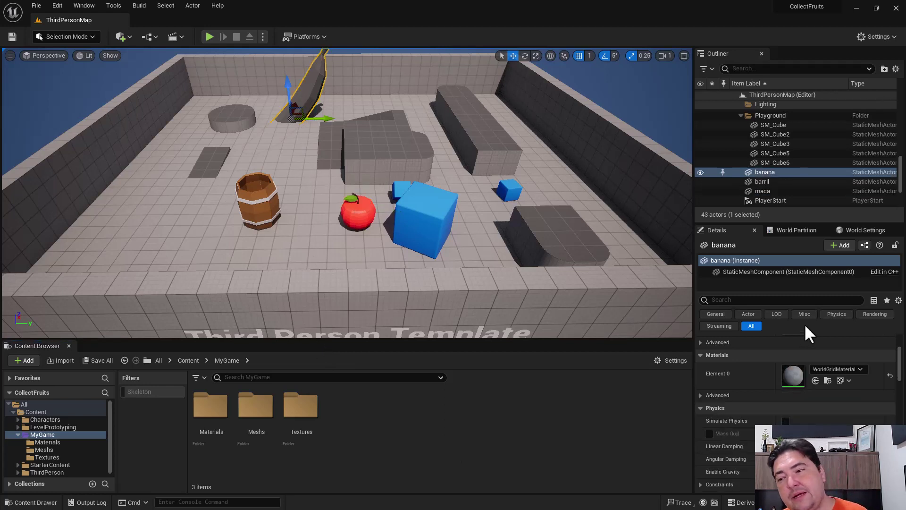
{"action": "scroll", "coordinate": [862, 372], "scroll_direction": "down", "scroll_amount": 2}
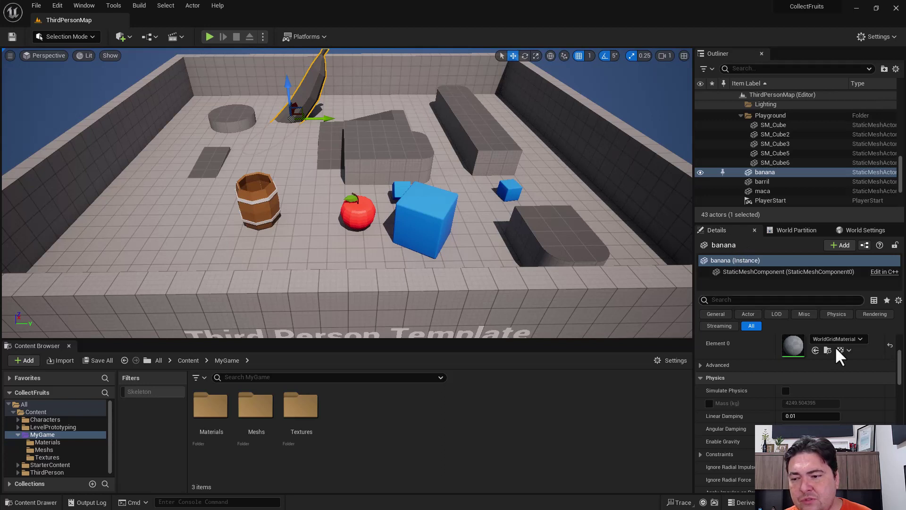
{"action": "scroll", "coordinate": [855, 406], "scroll_direction": "up", "scroll_amount": 1}
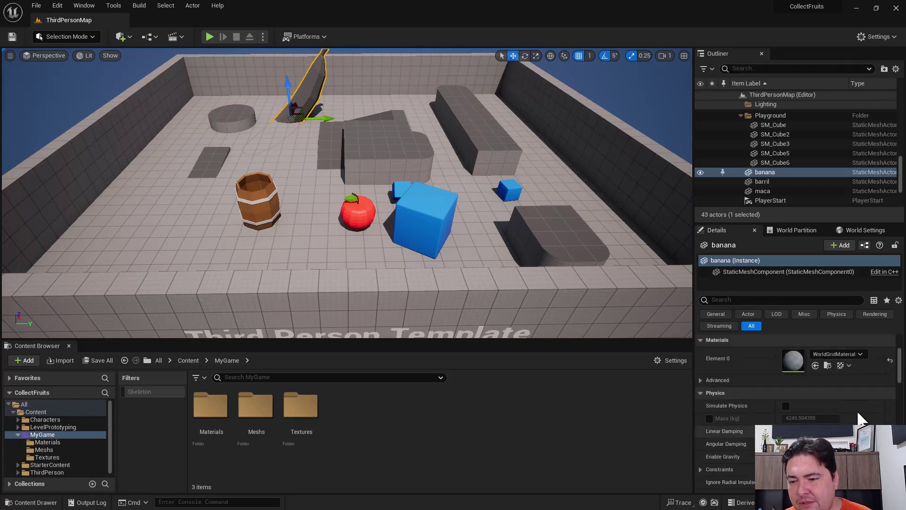
{"action": "scroll", "coordinate": [857, 411], "scroll_direction": "up", "scroll_amount": 1}
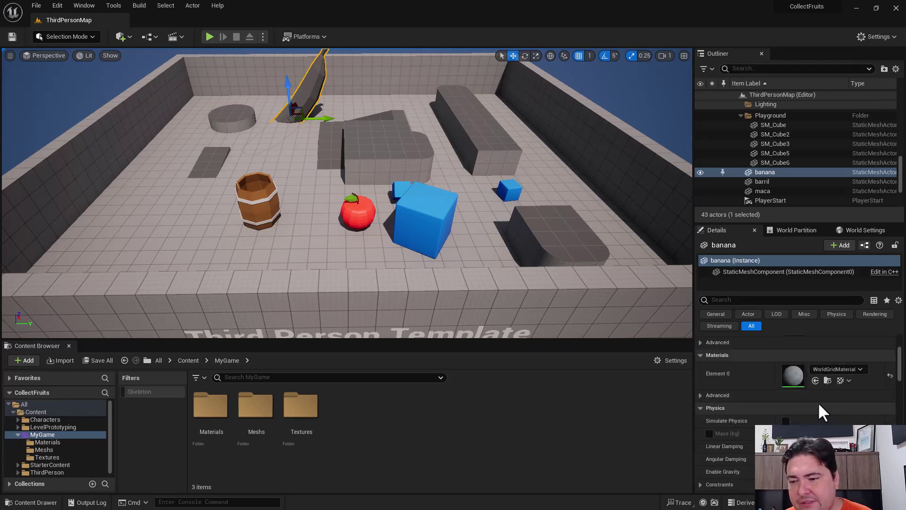
{"action": "left_click", "coordinate": [836, 370]}
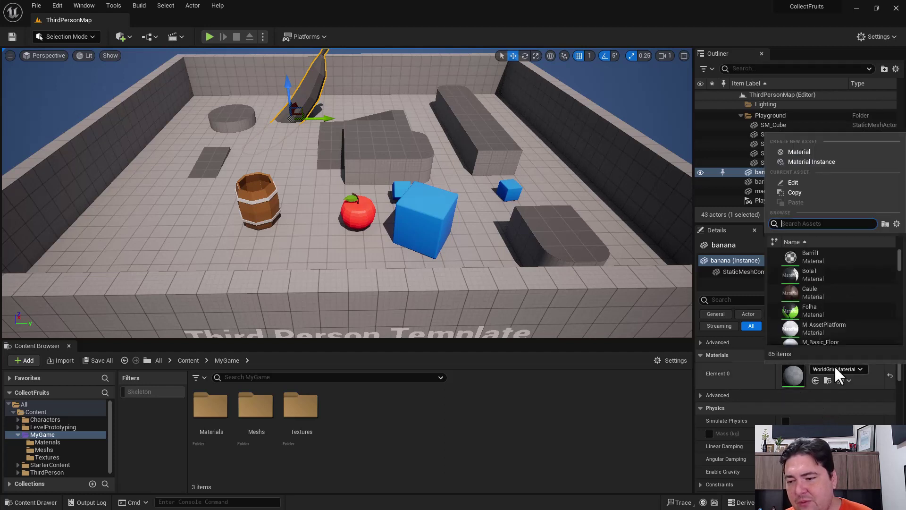
{"action": "left_click", "coordinate": [817, 315]}
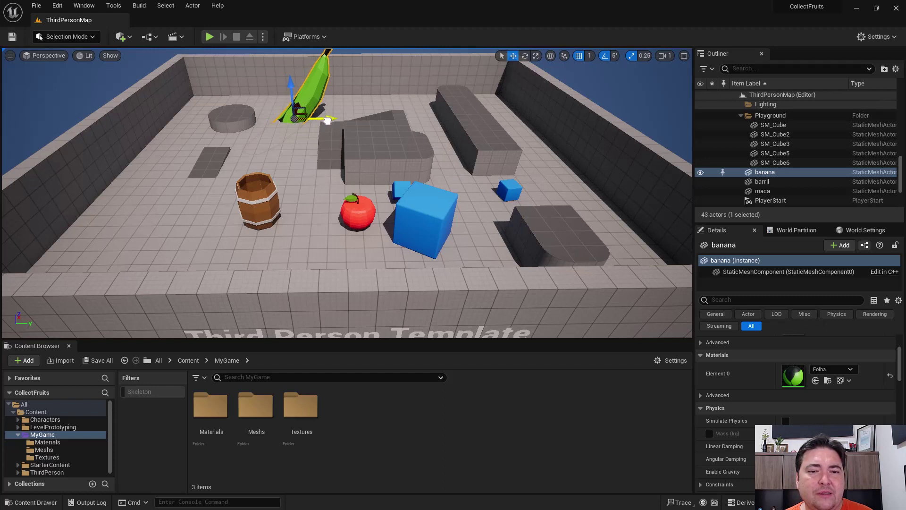
{"action": "left_click_drag", "start_coordinate": [327, 121], "coordinate": [358, 108]}
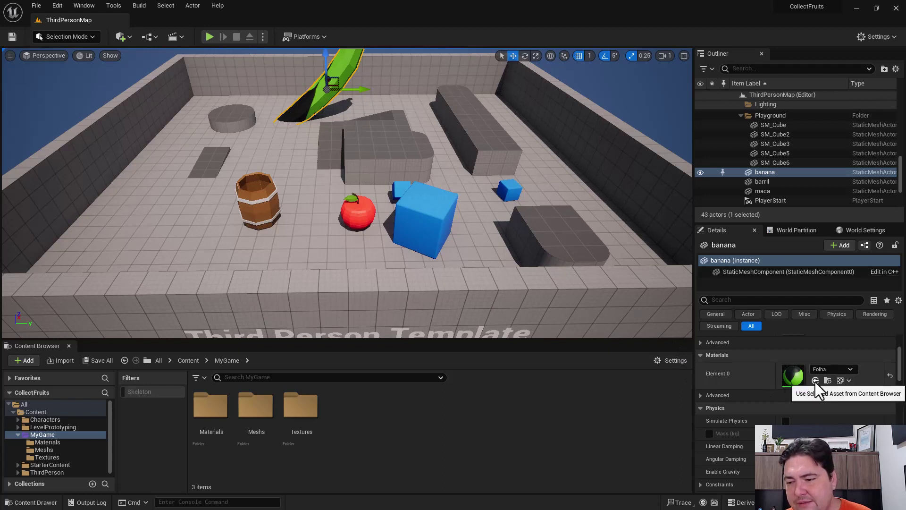
Reset the banana's material, apply Barril1 instead, and pull it out of the back wall.
{"action": "left_click", "coordinate": [890, 376]}
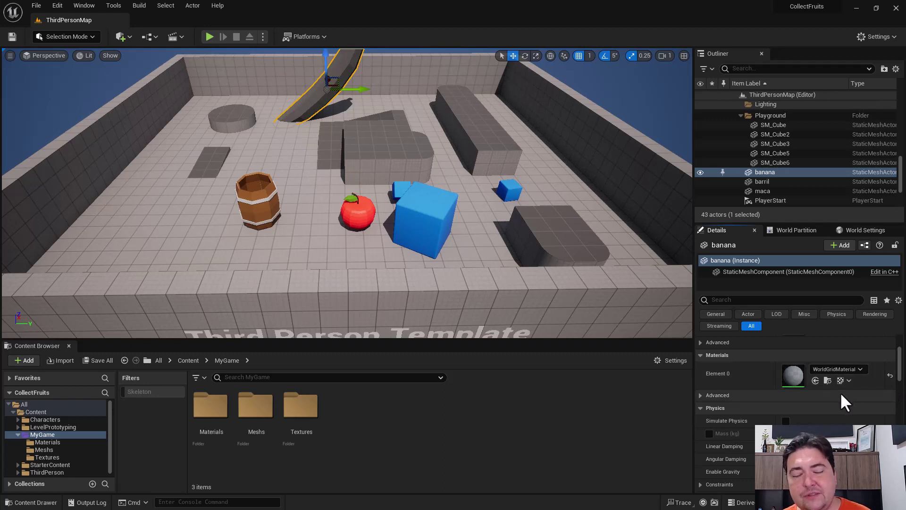
{"action": "left_click", "coordinate": [845, 370]}
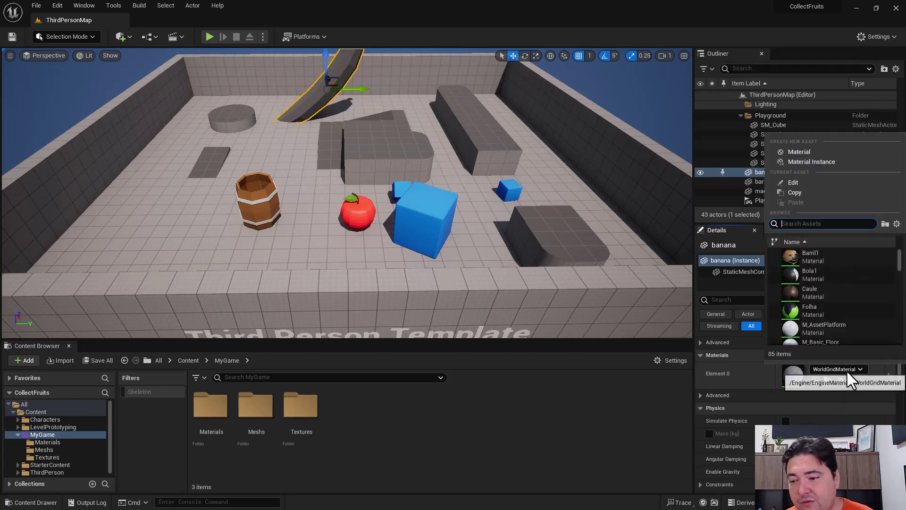
{"action": "left_click", "coordinate": [815, 265]}
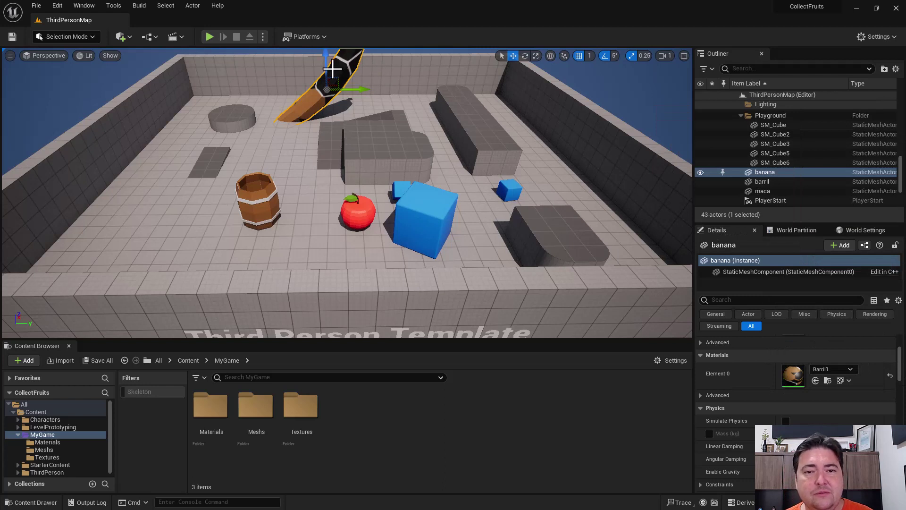
{"action": "mouse_move", "coordinate": [327, 81]}
{"action": "left_mouse_down"}
{"action": "mouse_move", "coordinate": [379, 117]}
{"action": "mouse_move", "coordinate": [338, 67]}
{"action": "left_mouse_up"}
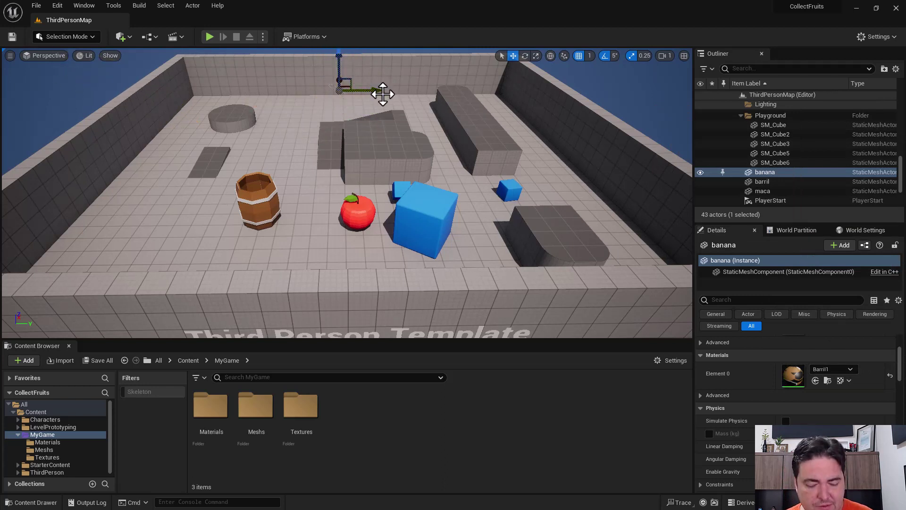
{"action": "left_click_drag", "start_coordinate": [382, 94], "coordinate": [380, 95]}
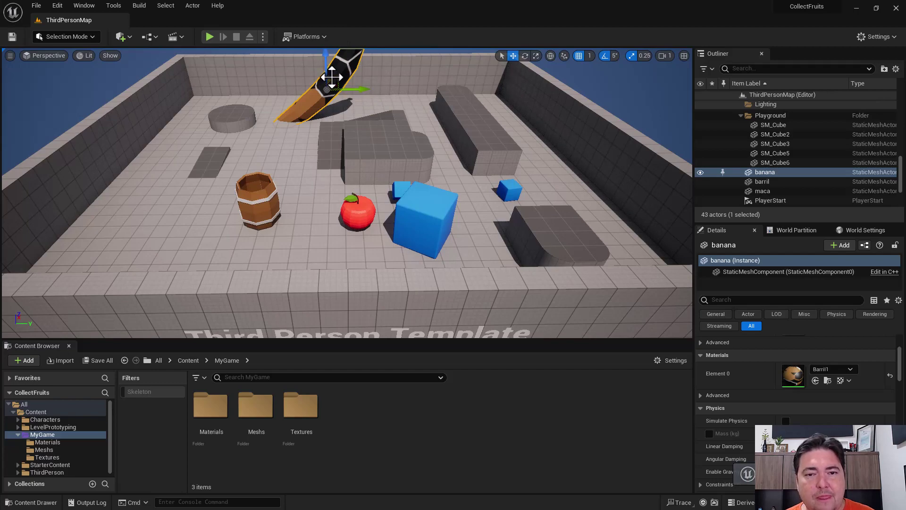
{"action": "right_click_drag", "start_coordinate": [332, 77], "coordinate": [264, 96]}
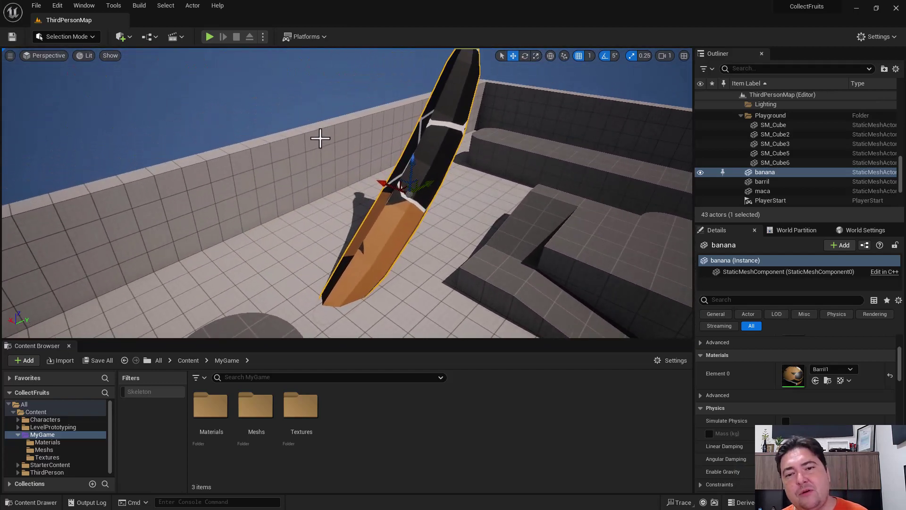
{"action": "scroll", "coordinate": [423, 166], "scroll_direction": "down", "scroll_amount": 3}
{"action": "scroll", "coordinate": [480, 148], "scroll_direction": "down", "scroll_amount": 3}
{"action": "scroll", "coordinate": [479, 148], "scroll_direction": "down", "scroll_amount": 2}
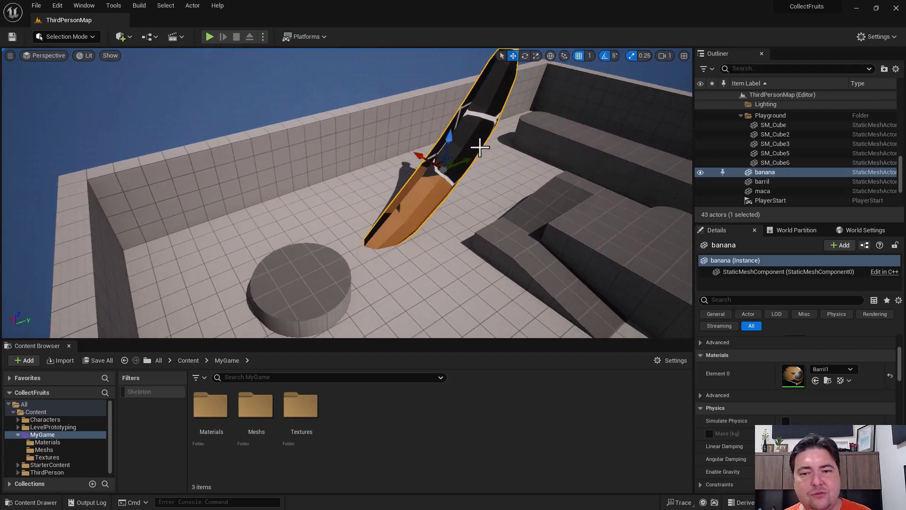
{"action": "scroll", "coordinate": [469, 146], "scroll_direction": "down", "scroll_amount": 3}
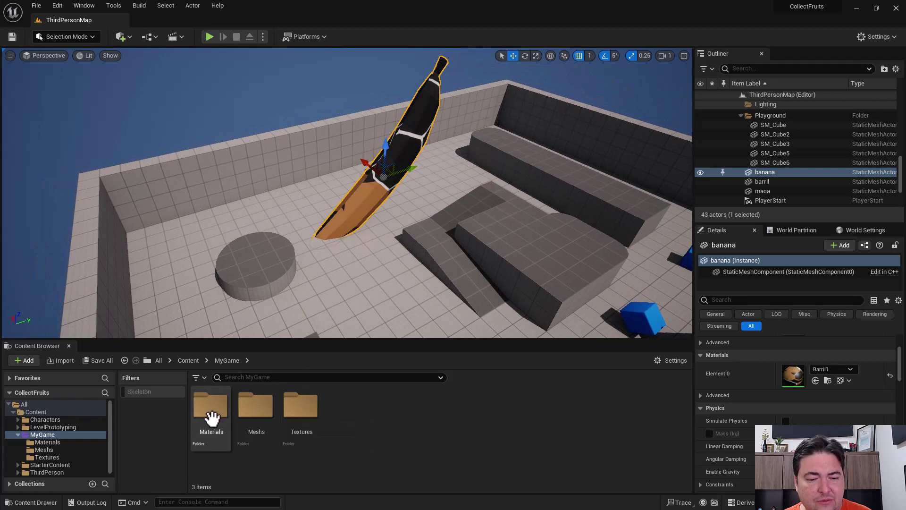
Drag a second banana mesh from the Meshs folder into the level.
{"action": "left_click", "coordinate": [259, 414]}
{"action": "double_click", "coordinate": [259, 414]}
{"action": "left_click_drag", "start_coordinate": [210, 406], "coordinate": [326, 295]}
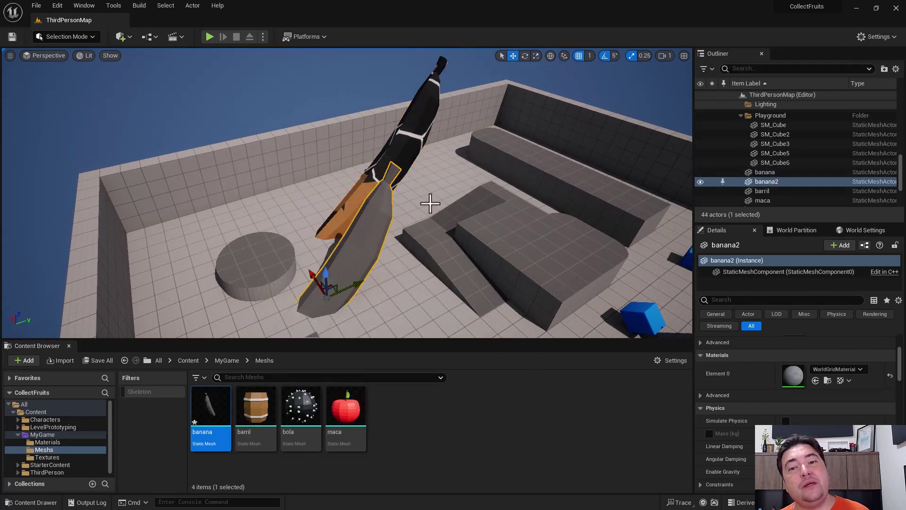
Delete both the original and the second banana actors from the level.
{"action": "left_click", "coordinate": [423, 113]}
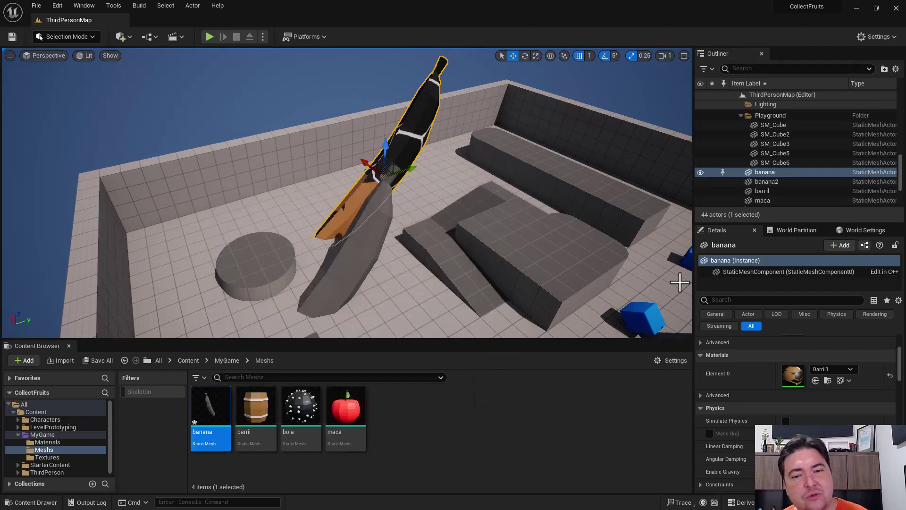
{"action": "key", "text": "Delete"}
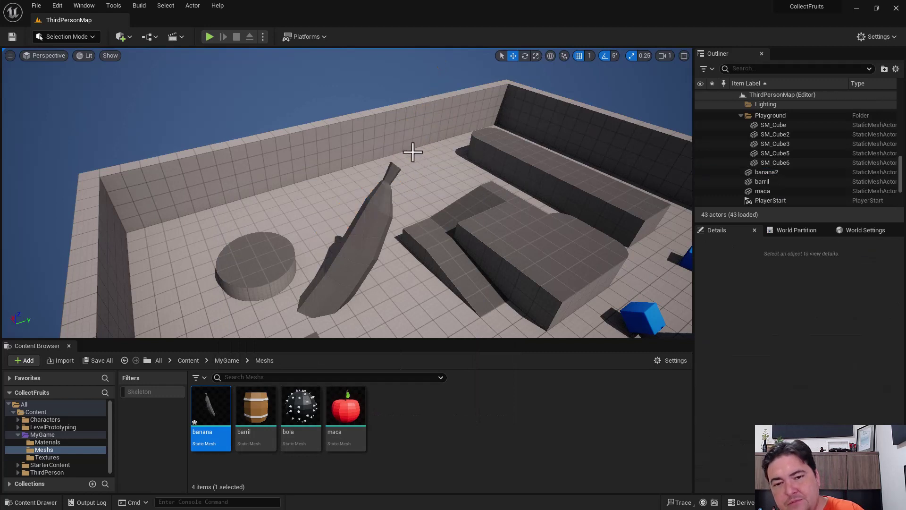
{"action": "left_click", "coordinate": [372, 215]}
{"action": "key", "text": "Delete"}
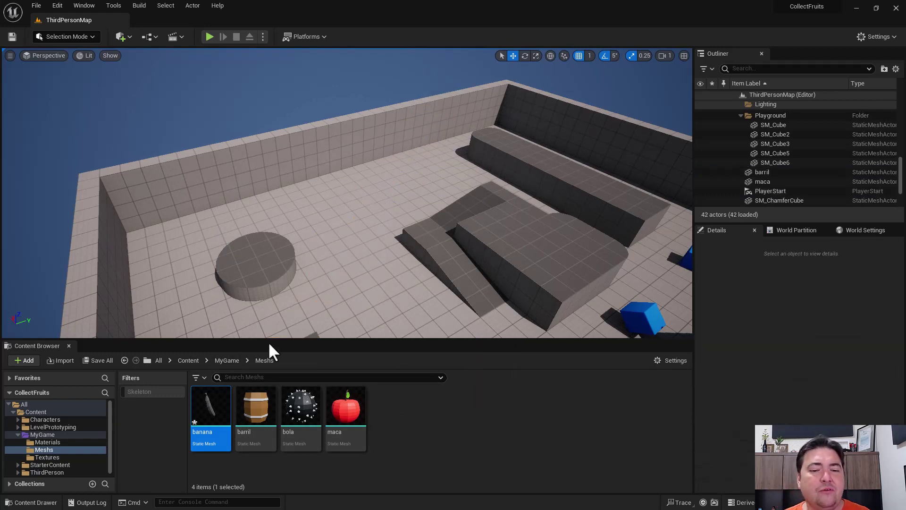
{"action": "left_click", "coordinate": [215, 361]}
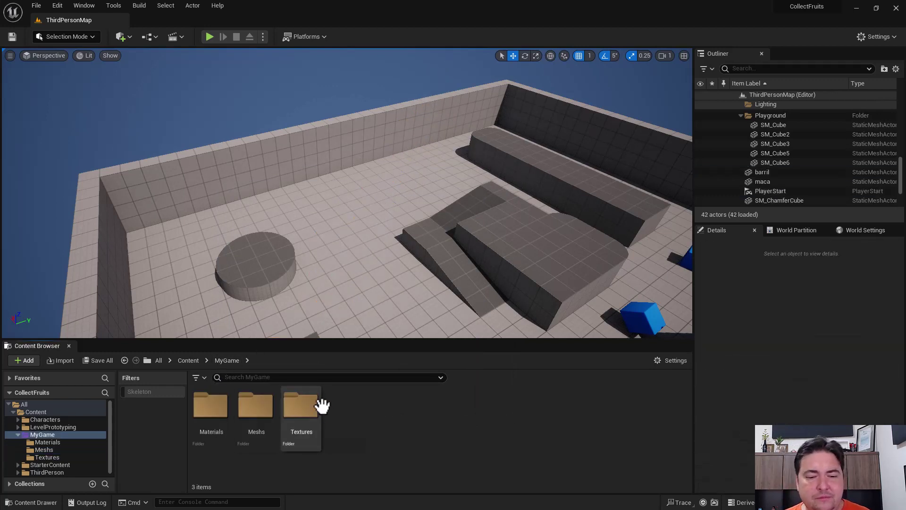
In the Materials folder, create a new Material asset named Mat_Banana.
{"action": "double_click", "coordinate": [222, 409]}
{"action": "right_click", "coordinate": [462, 418]}
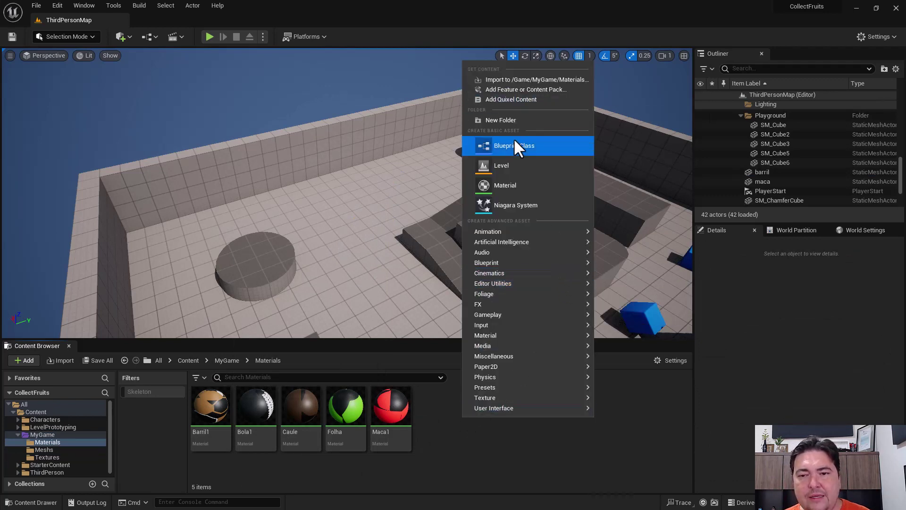
{"action": "left_click", "coordinate": [512, 185]}
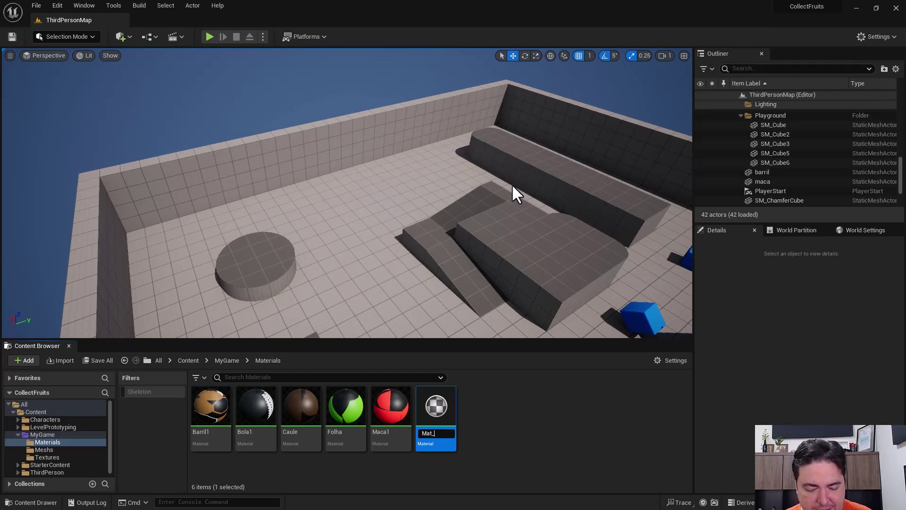
{"action": "type", "text": "Banana"}
{"action": "key", "text": "Return"}
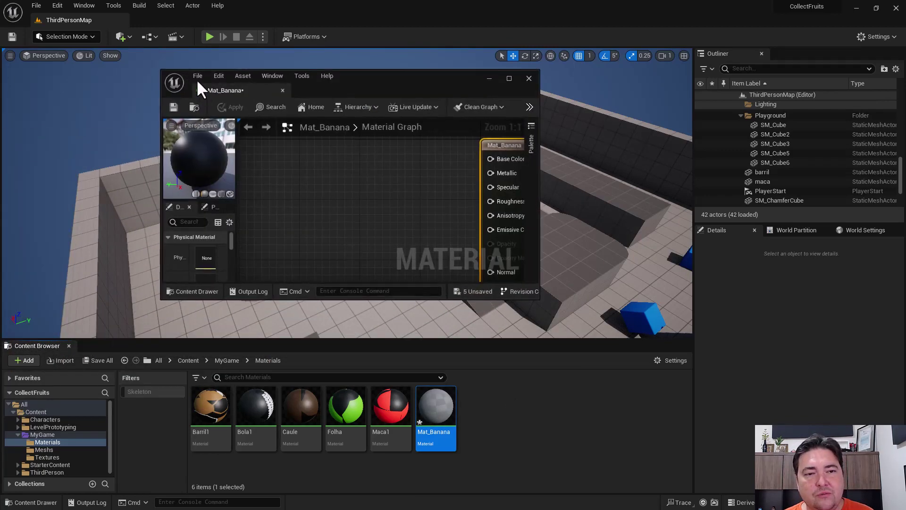
Dock the Mat_Banana editor, then drag a TextureSample node from the Palette into the graph.
{"action": "left_click_drag", "start_coordinate": [208, 88], "coordinate": [140, 18]}
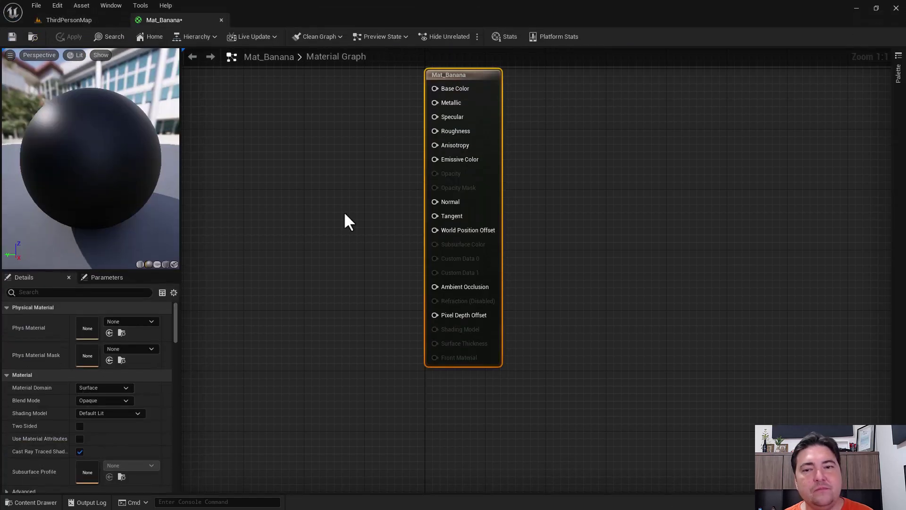
{"action": "mouse_move", "coordinate": [454, 75]}
{"action": "left_mouse_down"}
{"action": "mouse_move", "coordinate": [303, 106]}
{"action": "mouse_move", "coordinate": [610, 122]}
{"action": "left_mouse_up"}
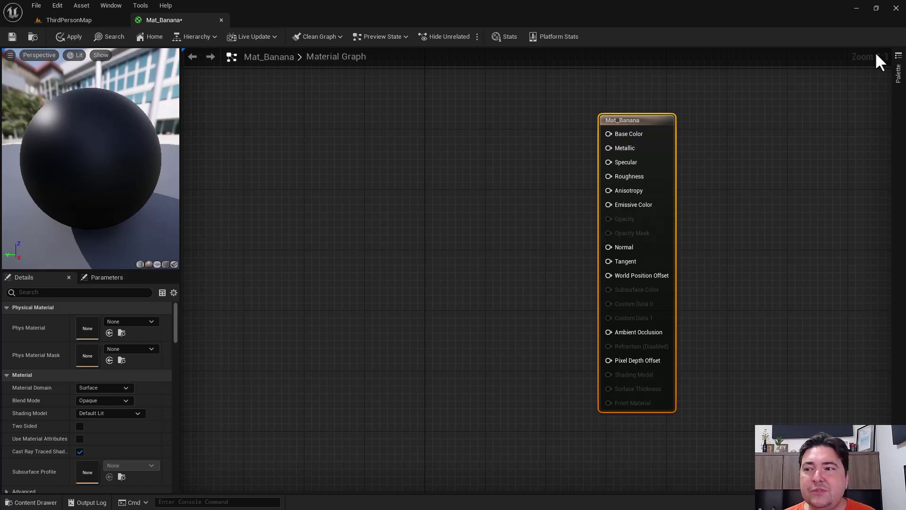
{"action": "left_click", "coordinate": [899, 75]}
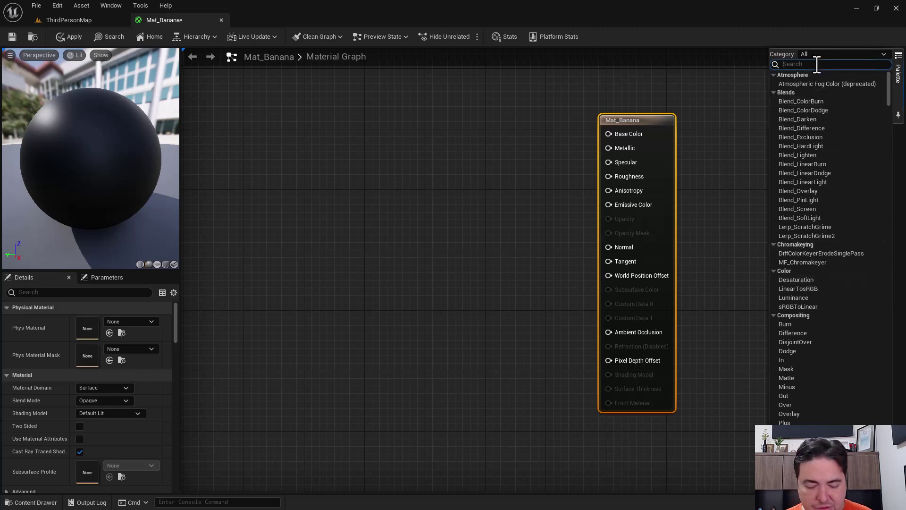
{"action": "type", "text": "text"}
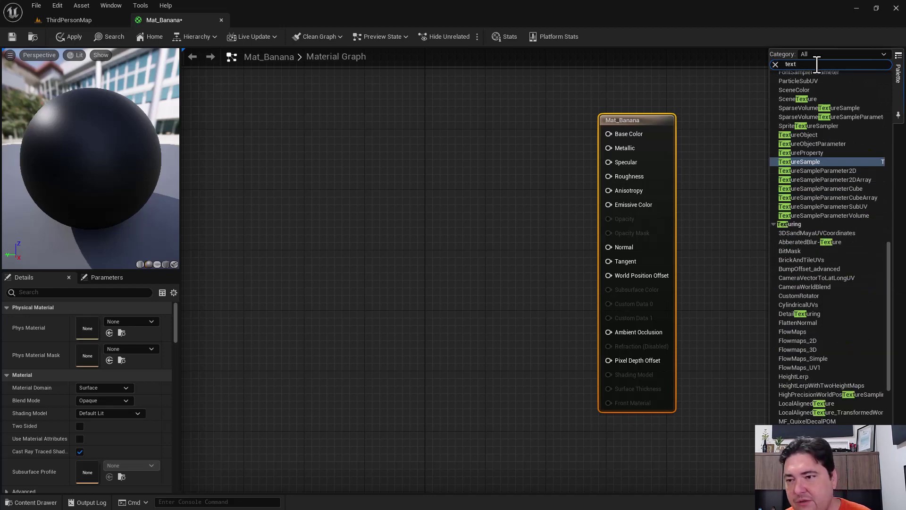
{"action": "left_click", "coordinate": [794, 162]}
{"action": "left_click_drag", "start_coordinate": [793, 162], "coordinate": [293, 163]}
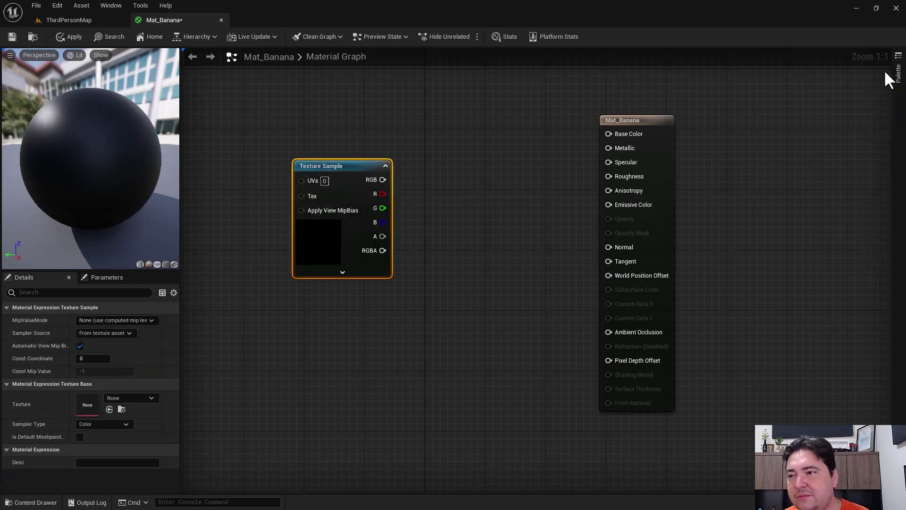
{"action": "left_click", "coordinate": [898, 76]}
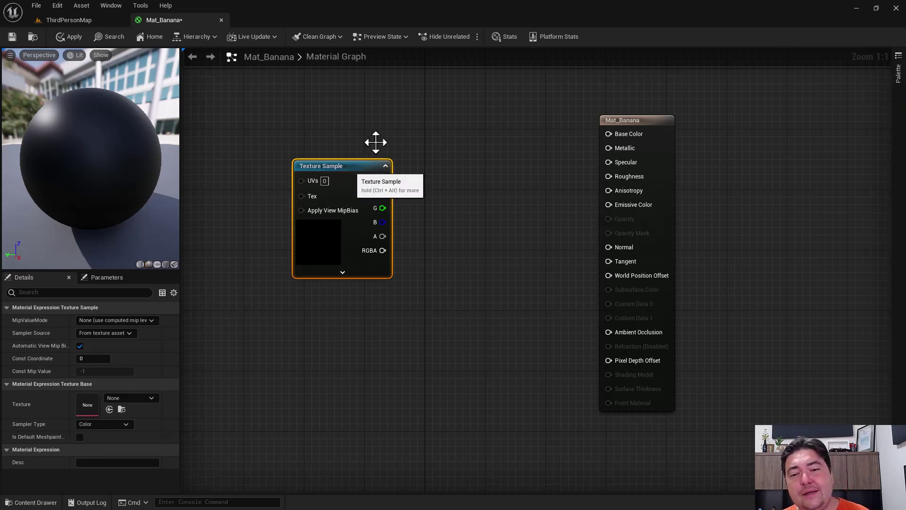
{"action": "mouse_move", "coordinate": [353, 168]}
{"action": "left_mouse_down"}
{"action": "mouse_move", "coordinate": [464, 122]}
{"action": "mouse_move", "coordinate": [306, 122]}
{"action": "left_mouse_up"}
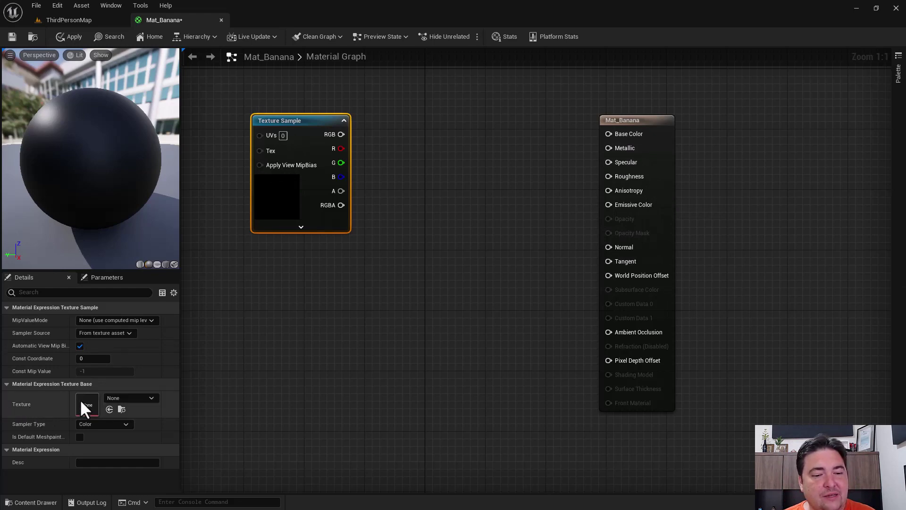
Set the Texture Sample to BananaTexture, wire it into Base Color, and save the material.
{"action": "left_click", "coordinate": [113, 398]}
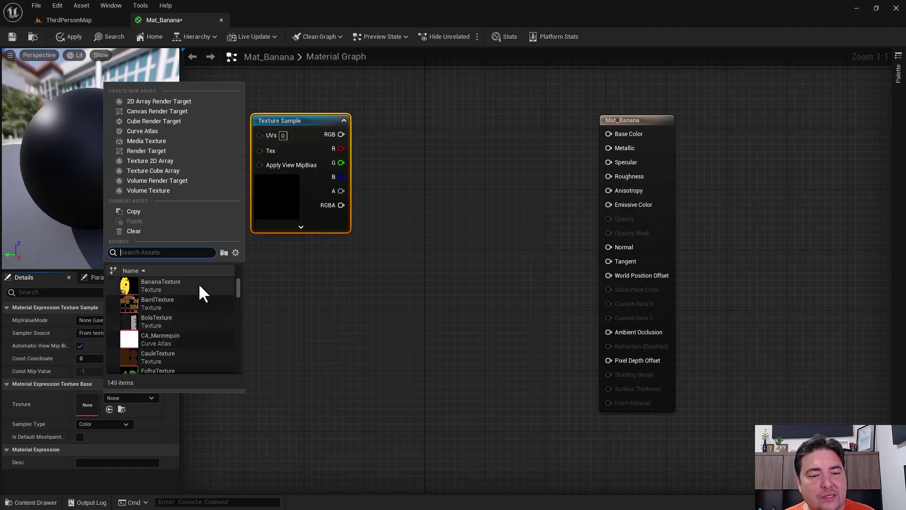
{"action": "left_click", "coordinate": [163, 283]}
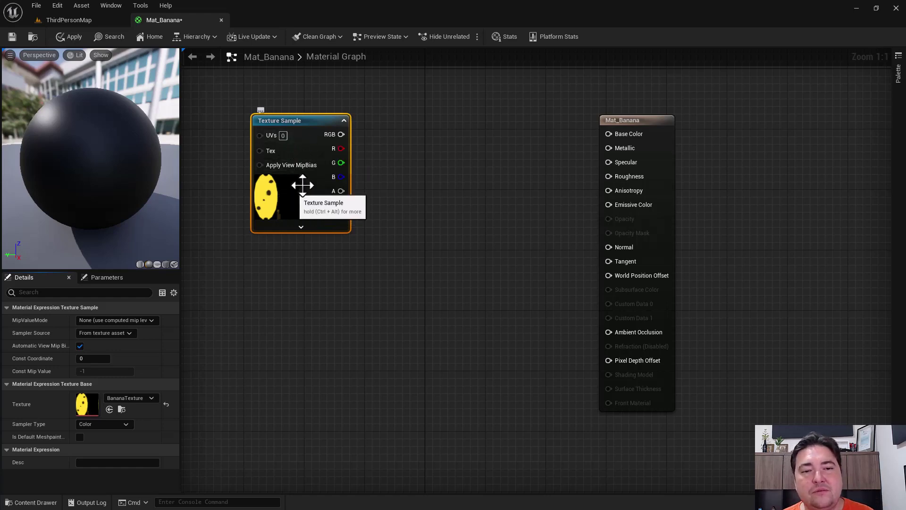
{"action": "left_click_drag", "start_coordinate": [341, 134], "coordinate": [609, 134]}
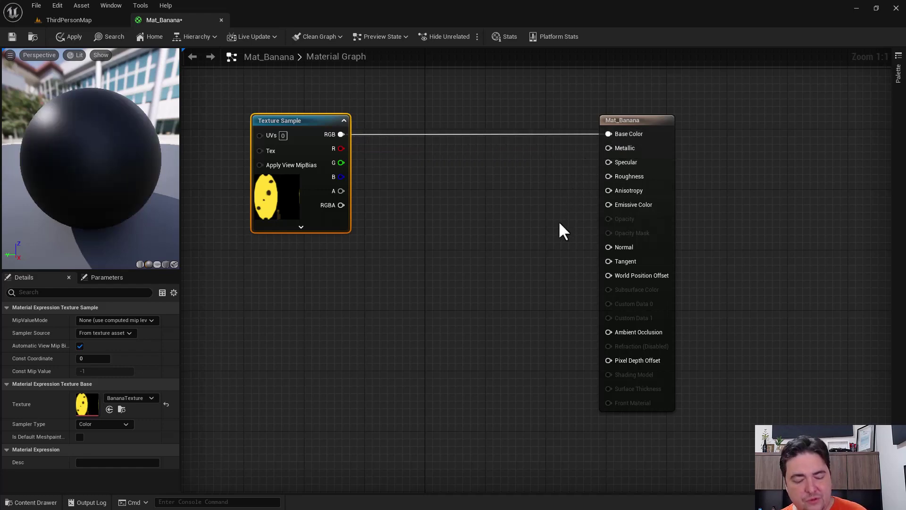
{"action": "key", "text": "ctrl+s"}
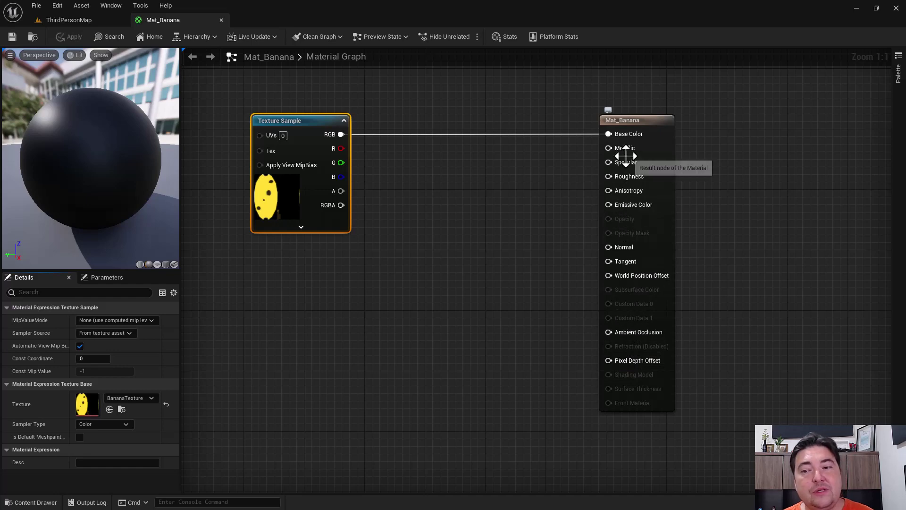
Move the result node next to the texture and return to the ThirdPersonMap level.
{"action": "mouse_move", "coordinate": [624, 158]}
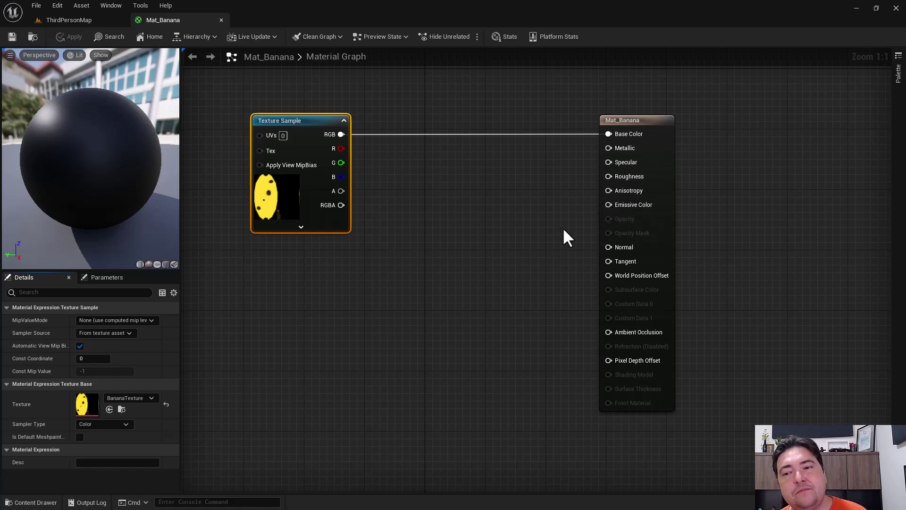
{"action": "mouse_move", "coordinate": [614, 118]}
{"action": "left_mouse_down"}
{"action": "mouse_move", "coordinate": [574, 128]}
{"action": "mouse_move", "coordinate": [498, 113]}
{"action": "left_mouse_up"}
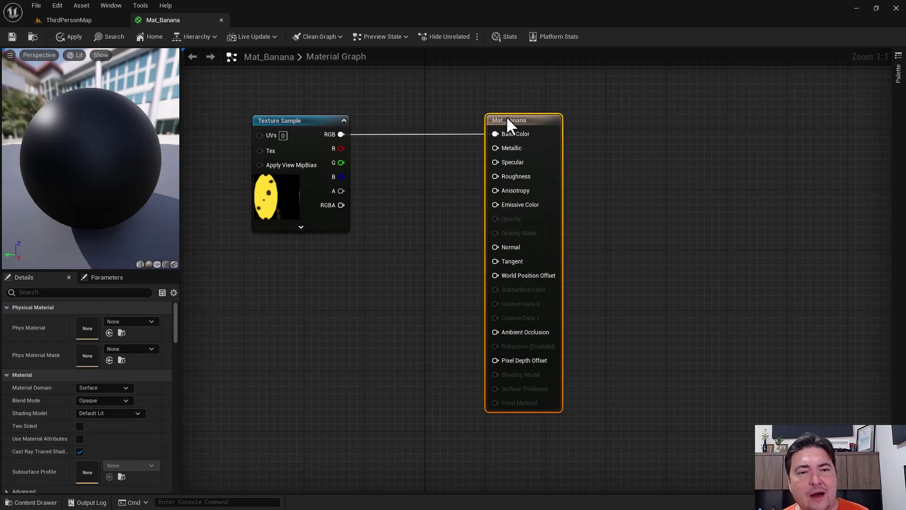
{"action": "left_click", "coordinate": [69, 20]}
{"action": "right_click_drag", "start_coordinate": [303, 162], "coordinate": [301, 167]}
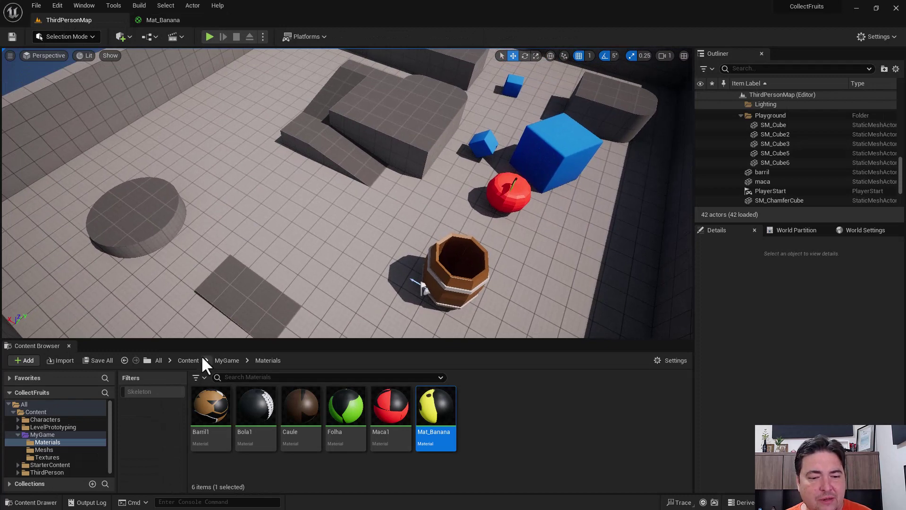
Place a banana mesh in the level and set its Element 0 material to Mat_Banana.
{"action": "left_click", "coordinate": [227, 360]}
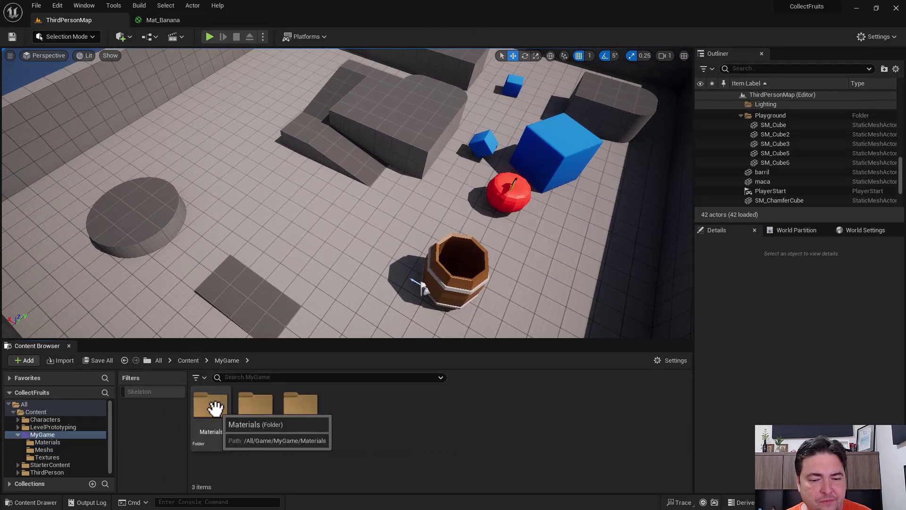
{"action": "double_click", "coordinate": [267, 418]}
{"action": "left_click_drag", "start_coordinate": [211, 405], "coordinate": [239, 225]}
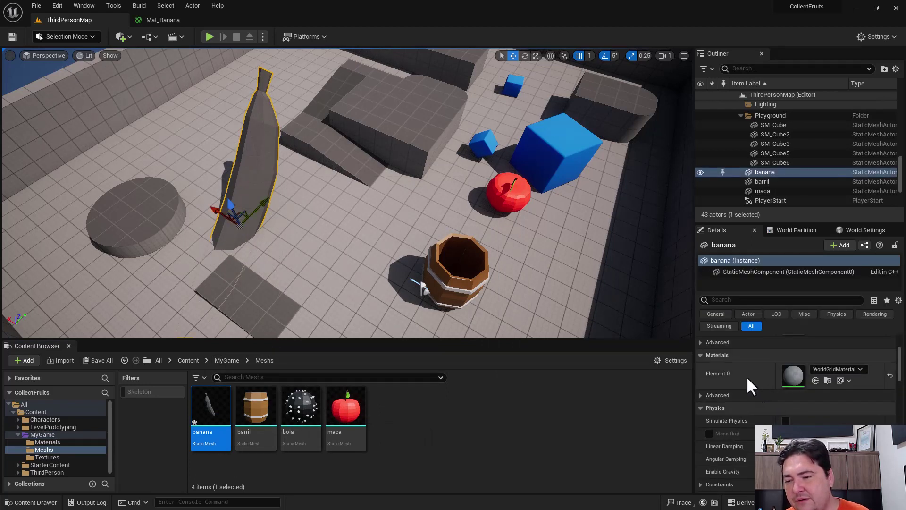
{"action": "scroll", "coordinate": [746, 401], "scroll_direction": "up", "scroll_amount": 1}
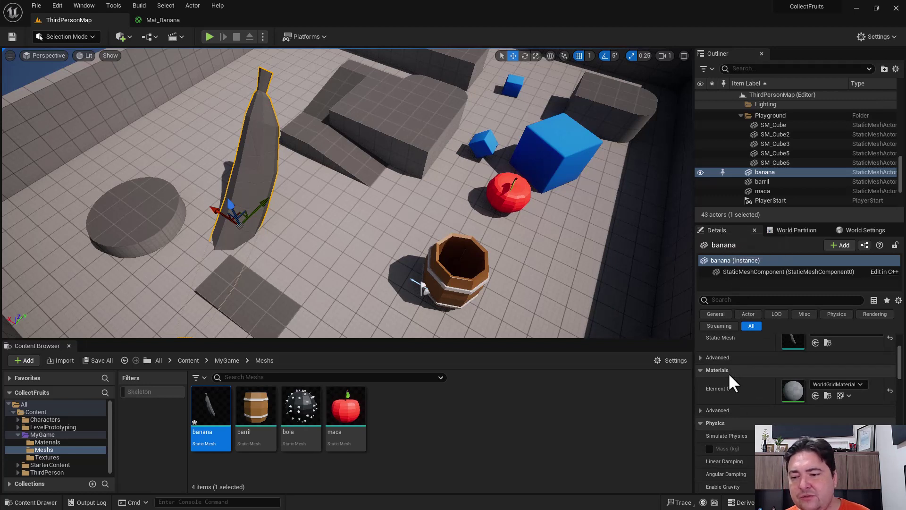
{"action": "scroll", "coordinate": [766, 404], "scroll_direction": "up", "scroll_amount": 1}
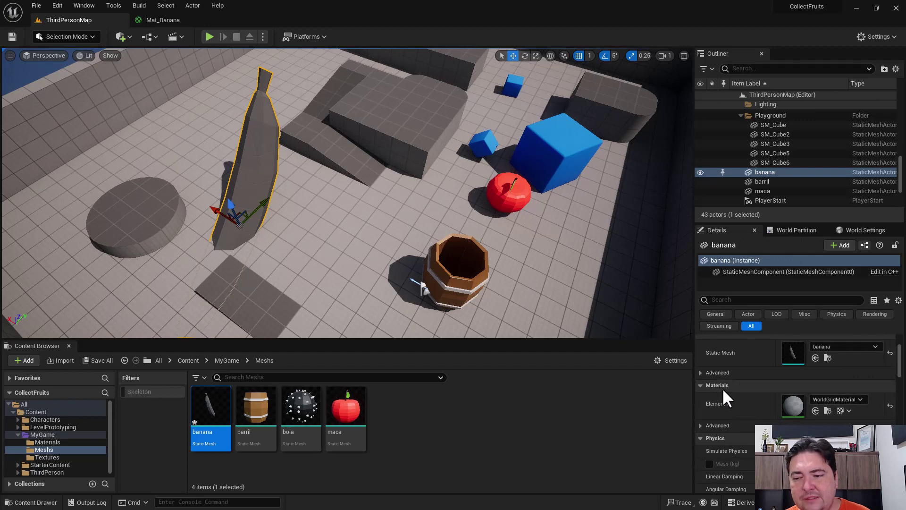
{"action": "left_click", "coordinate": [827, 401]}
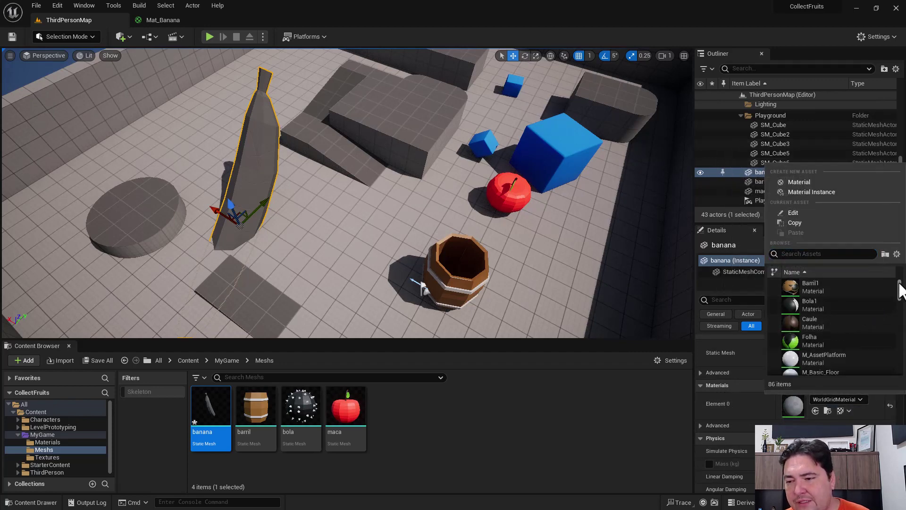
{"action": "left_click", "coordinate": [802, 254]}
{"action": "type", "text": "mat"}
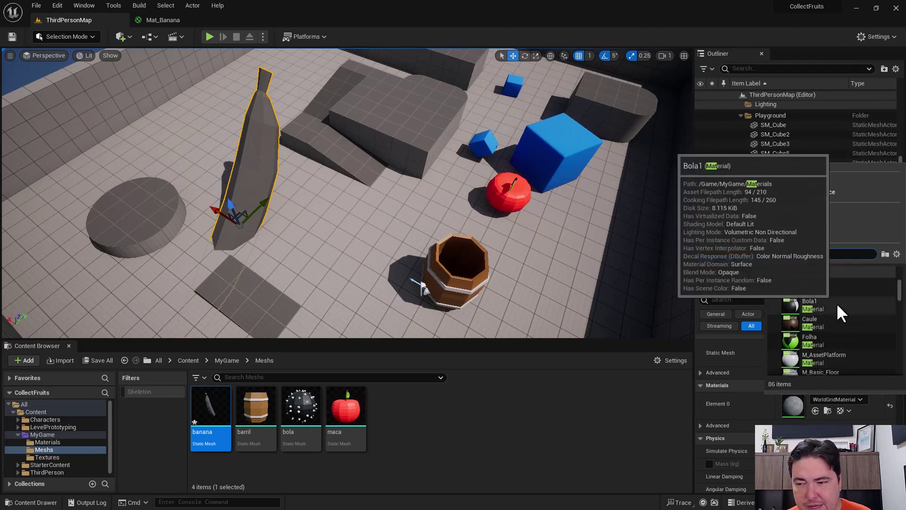
{"action": "type", "text": "_"}
{"action": "left_click", "coordinate": [821, 287]}
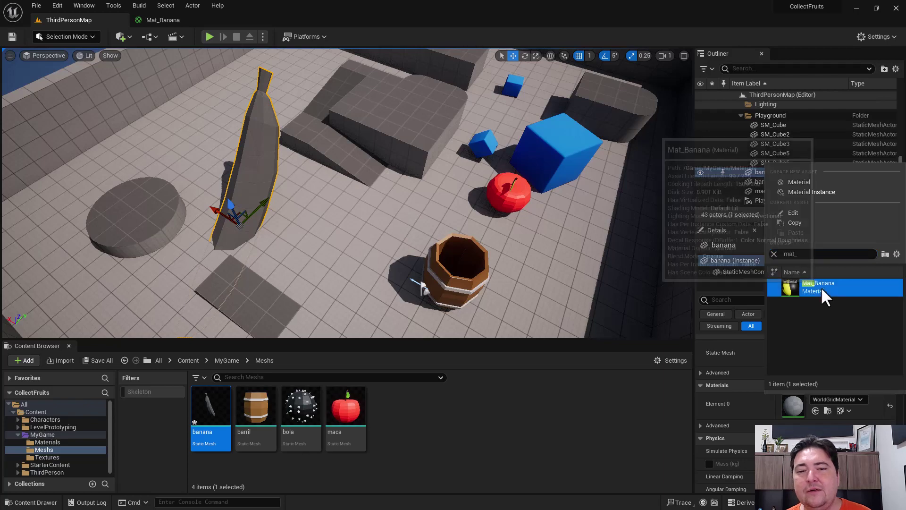
Inspect the yellow banana from a low angle, then drag in a second banana.
{"action": "right_click_drag", "start_coordinate": [309, 184], "coordinate": [330, 194]}
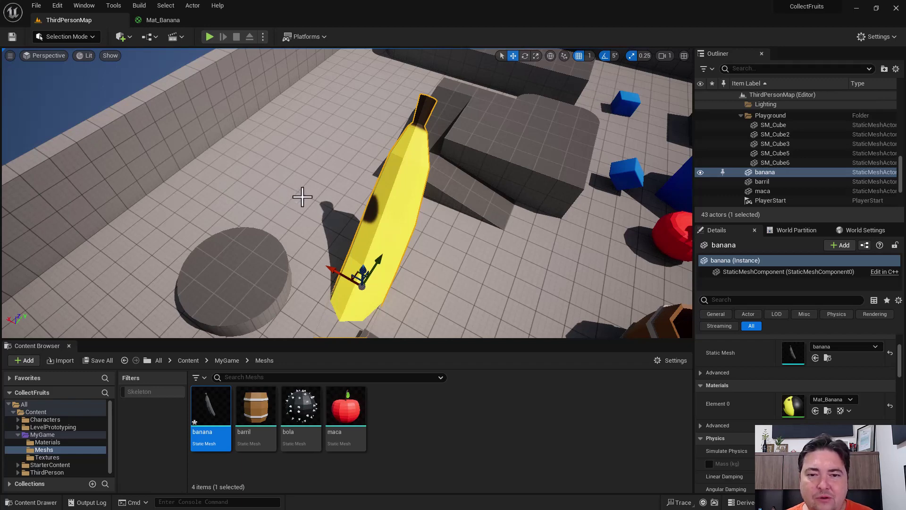
{"action": "left_click", "coordinate": [460, 215]}
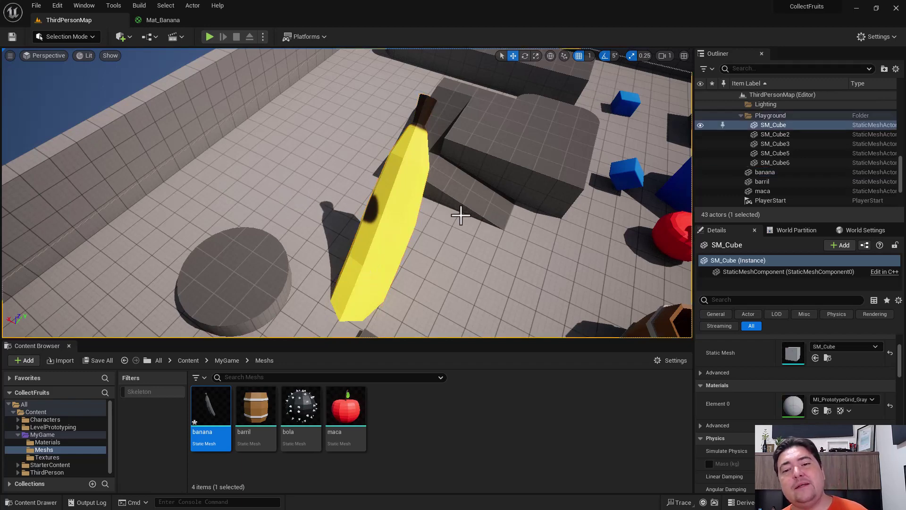
{"action": "right_click_drag", "start_coordinate": [463, 224], "coordinate": [369, 214]}
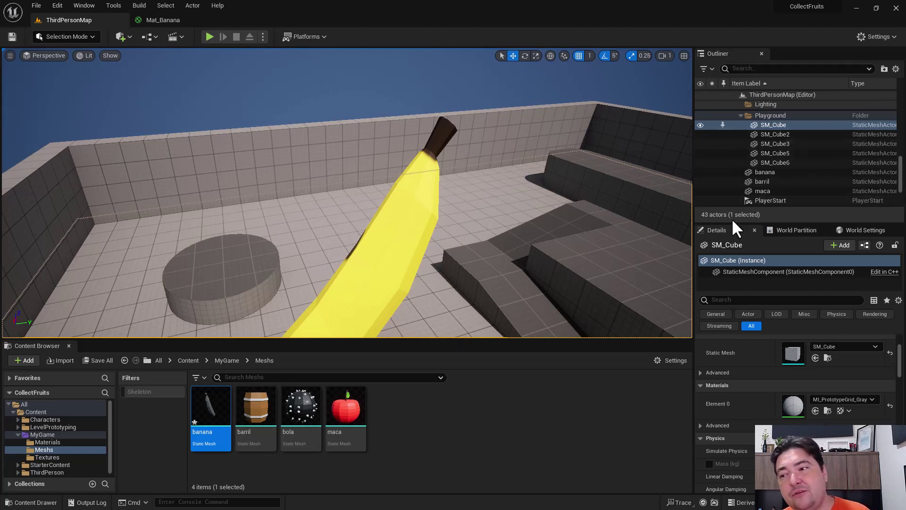
{"action": "left_click_drag", "start_coordinate": [211, 412], "coordinate": [256, 264]}
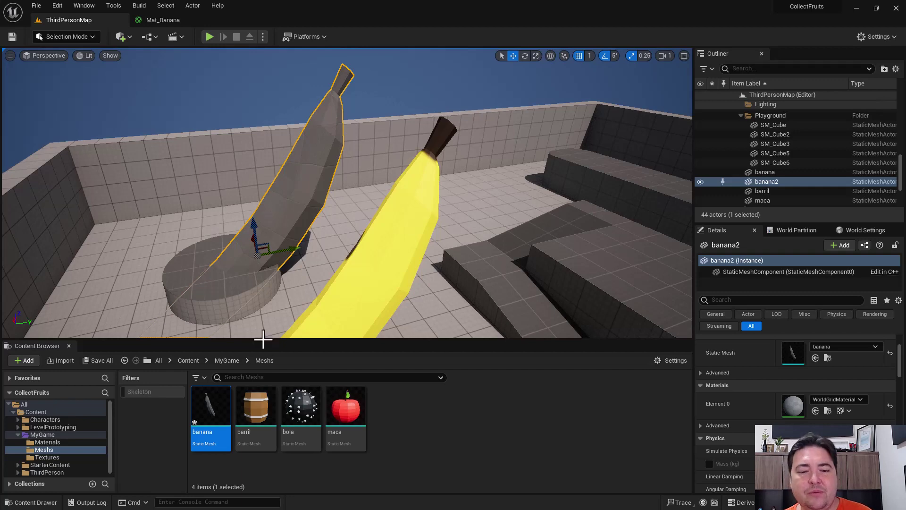
{"action": "mouse_move", "coordinate": [207, 413]}
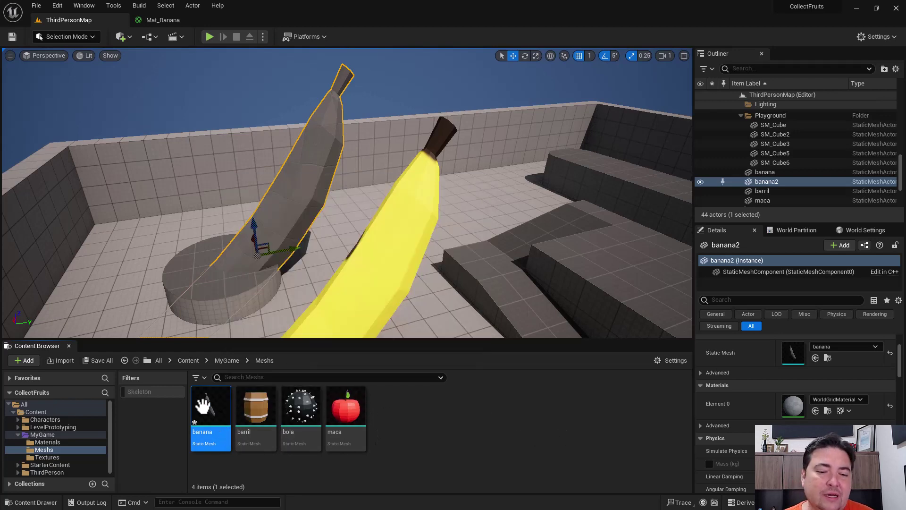
Set the banana static mesh's Element 0 slot to Mat_Banana, save it, and close its editor.
{"action": "double_click", "coordinate": [202, 405]}
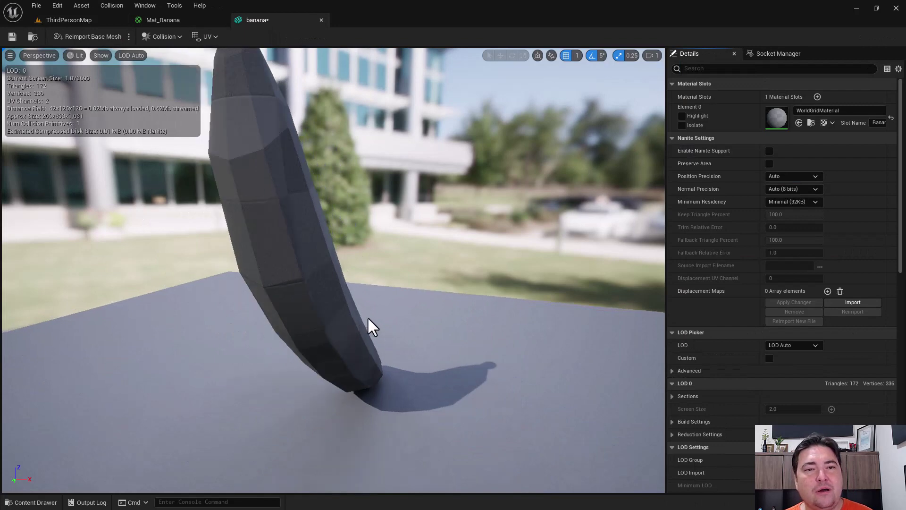
{"action": "left_click_drag", "start_coordinate": [367, 316], "coordinate": [367, 359]}
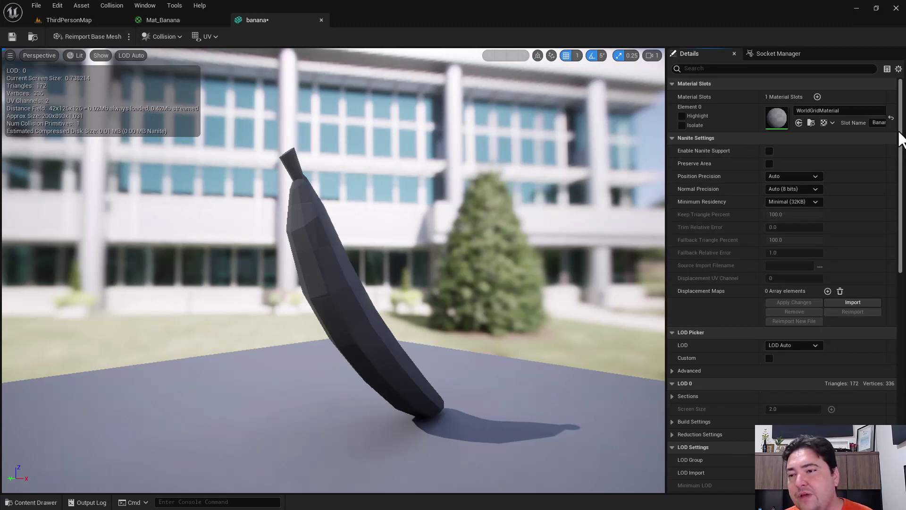
{"action": "scroll", "coordinate": [900, 138], "scroll_direction": "down", "scroll_amount": 1}
{"action": "scroll", "coordinate": [901, 138], "scroll_direction": "up", "scroll_amount": 1}
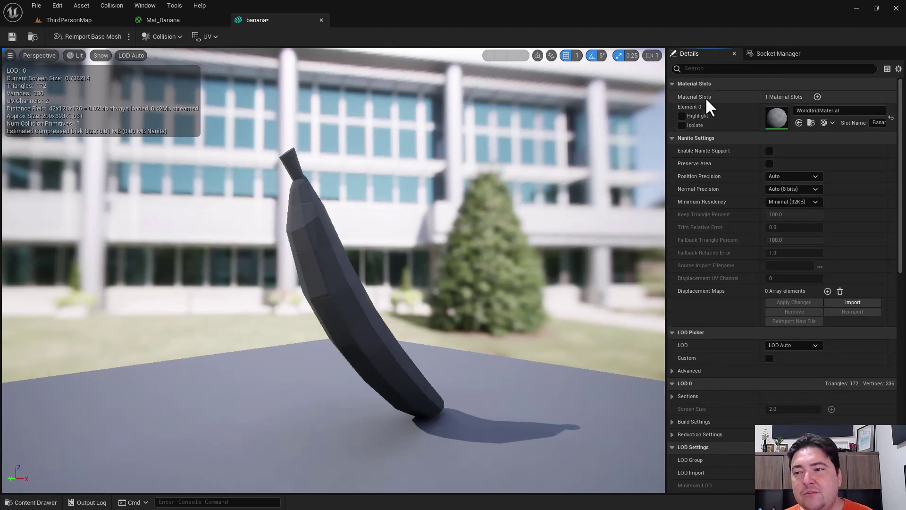
{"action": "left_click", "coordinate": [812, 110]}
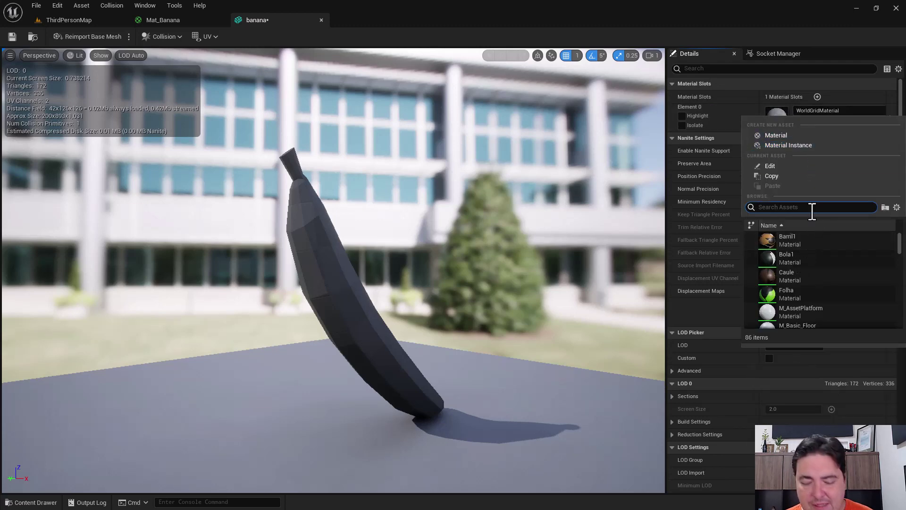
{"action": "type", "text": "Mat_ba"}
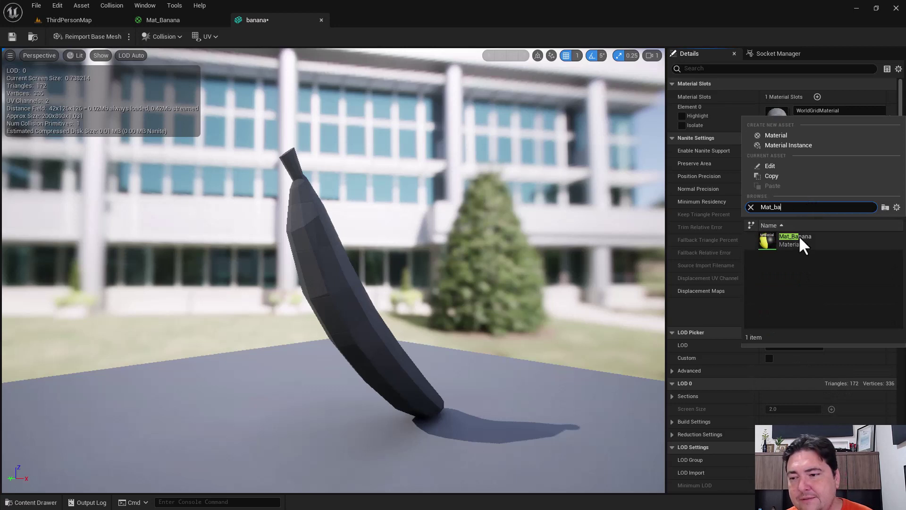
{"action": "left_click", "coordinate": [797, 240]}
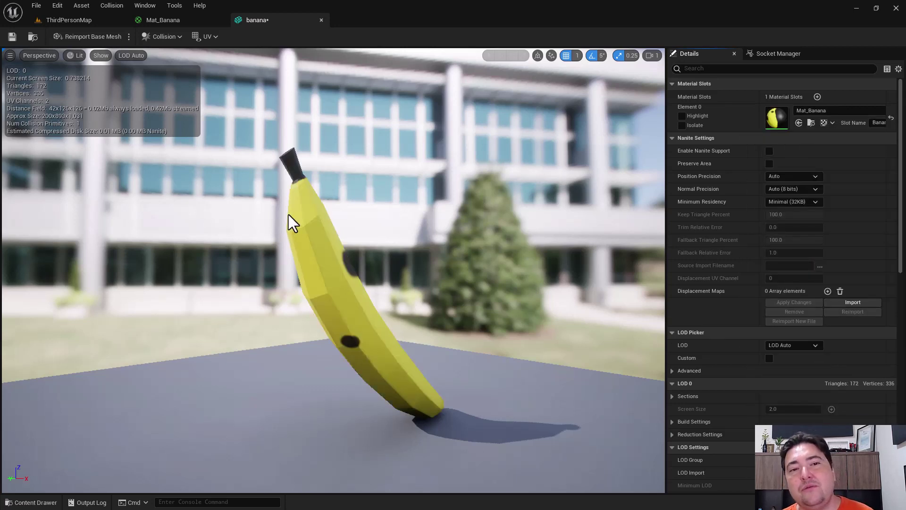
{"action": "key", "text": "ctrl+s"}
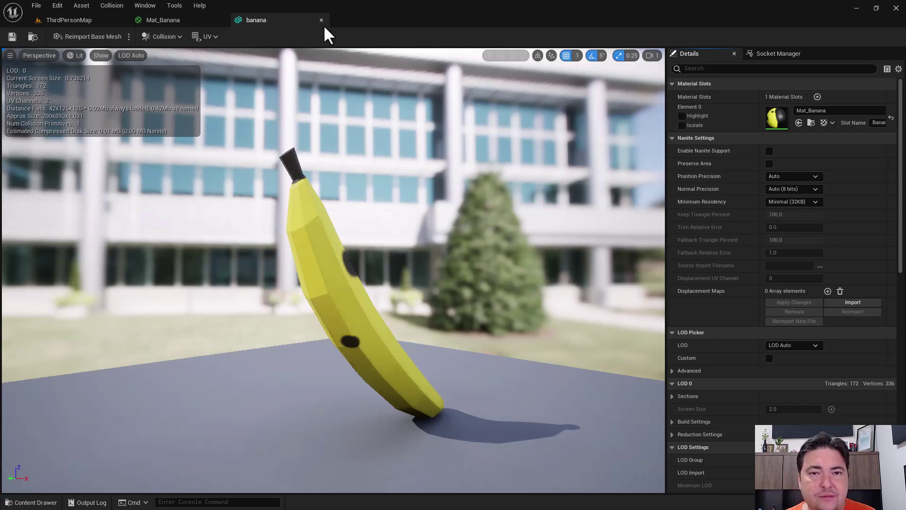
{"action": "left_click", "coordinate": [321, 20]}
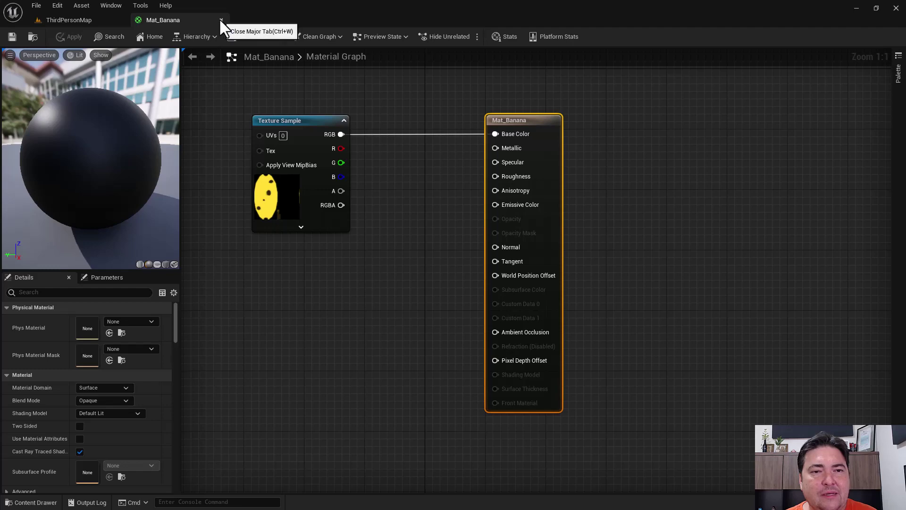
Close the Mat_Banana editor and drag two more bananas into the level.
{"action": "left_click", "coordinate": [220, 19]}
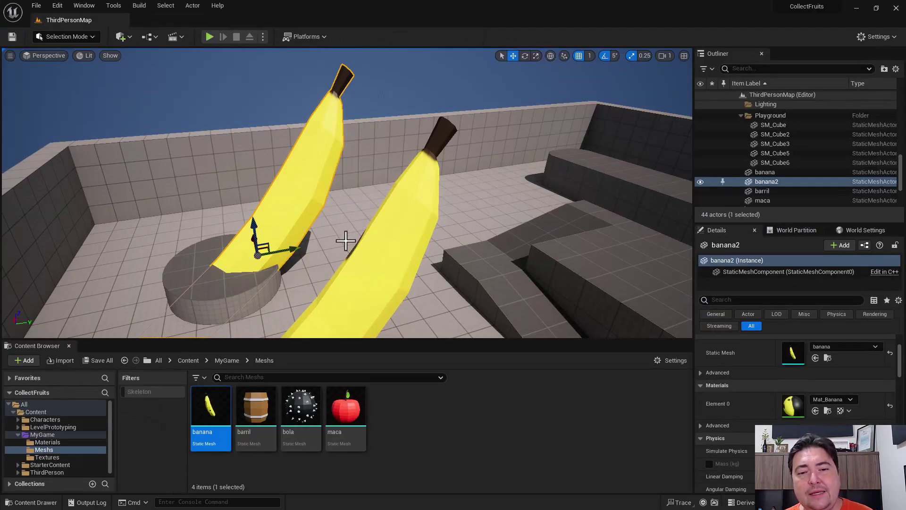
{"action": "scroll", "coordinate": [348, 237], "scroll_direction": "down", "scroll_amount": 5}
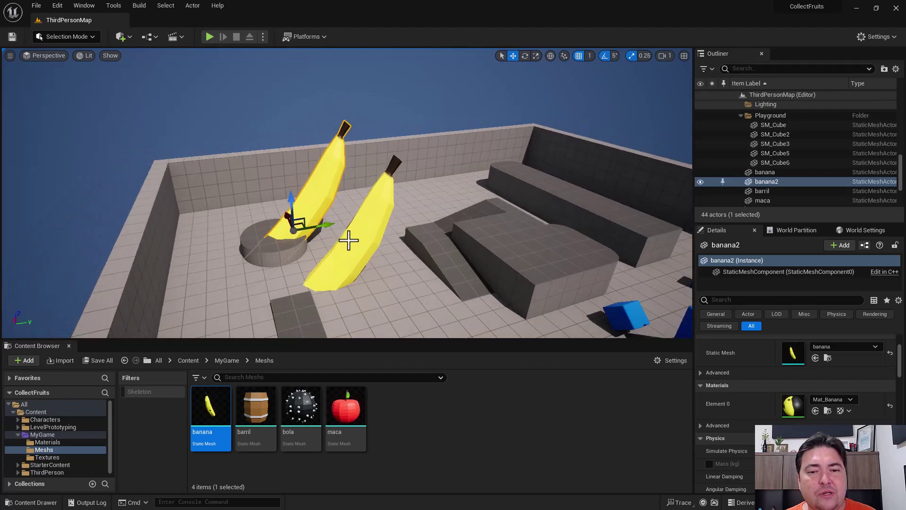
{"action": "left_click_drag", "start_coordinate": [210, 408], "coordinate": [415, 264]}
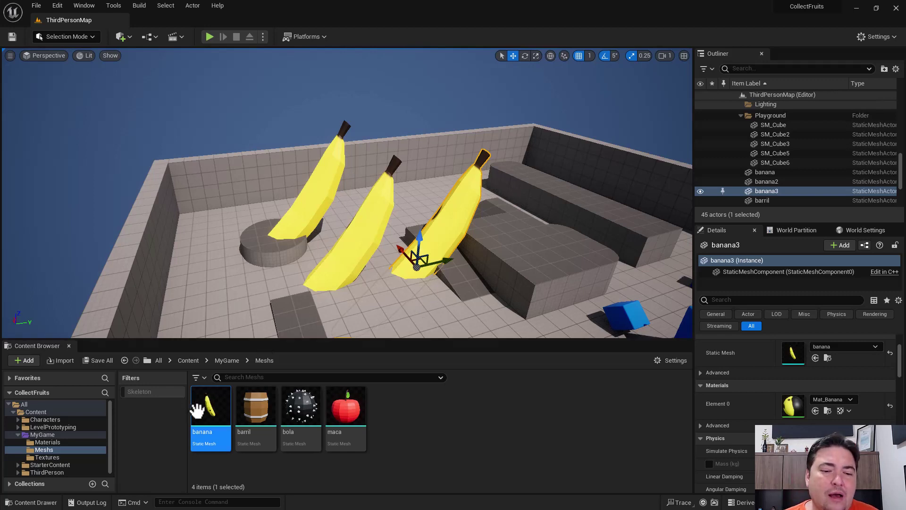
{"action": "left_click_drag", "start_coordinate": [207, 407], "coordinate": [519, 229]}
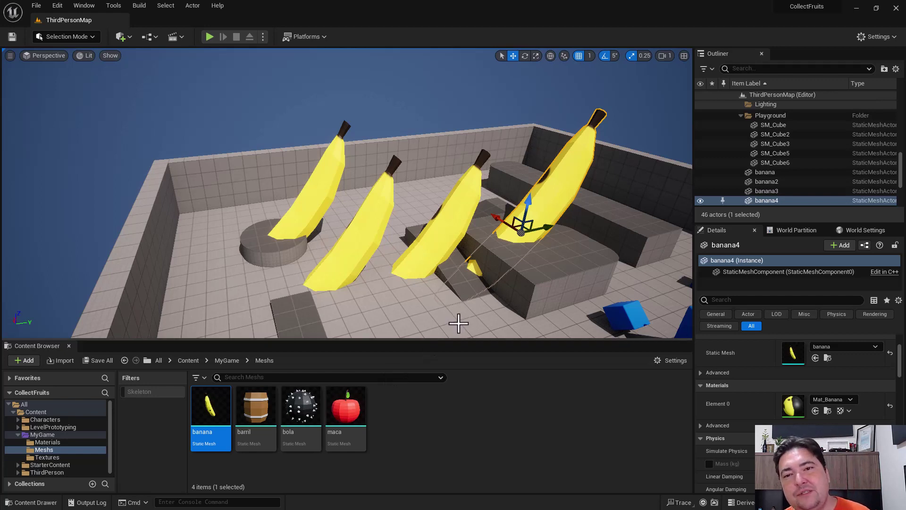
Delete all four banana actors, leaving only the barrel and apple in view.
{"action": "key", "text": "Delete"}
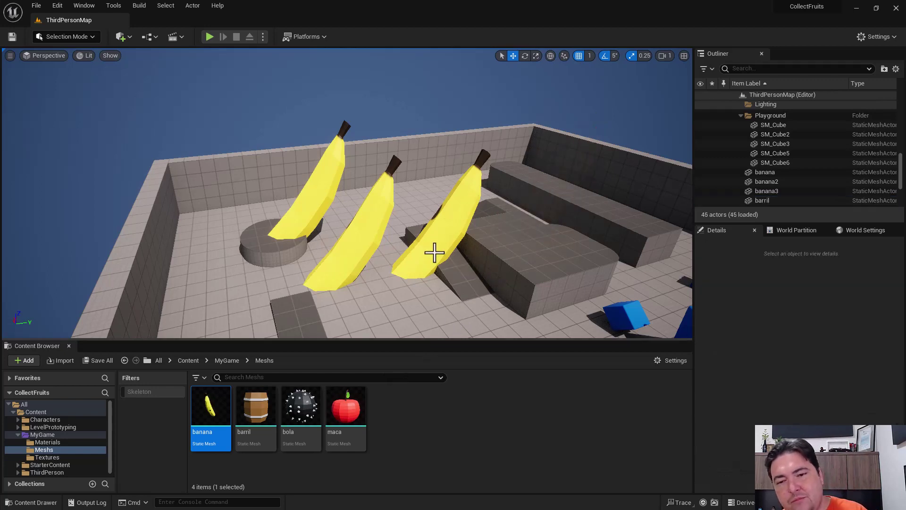
{"action": "left_click", "coordinate": [432, 236]}
{"action": "key", "text": "Delete"}
{"action": "left_click", "coordinate": [368, 227]}
{"action": "key", "text": "Delete"}
{"action": "left_click", "coordinate": [311, 200]}
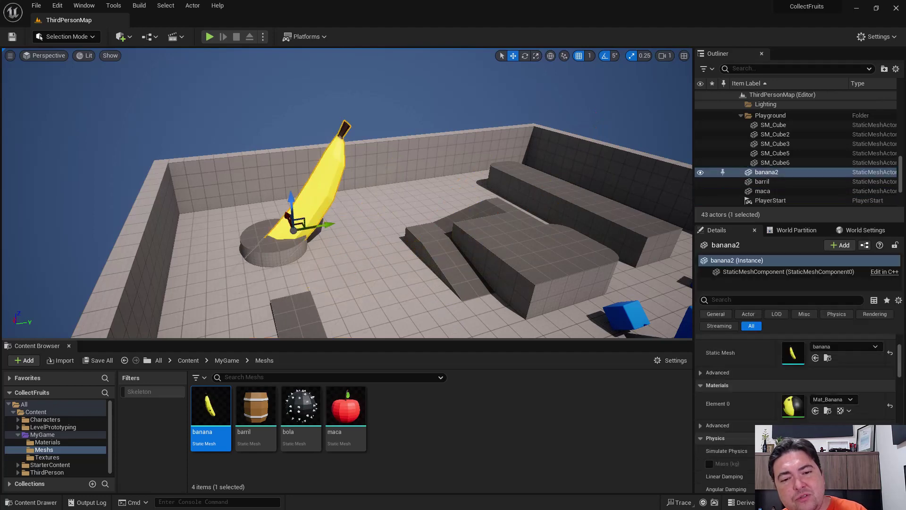
{"action": "key", "text": "Delete"}
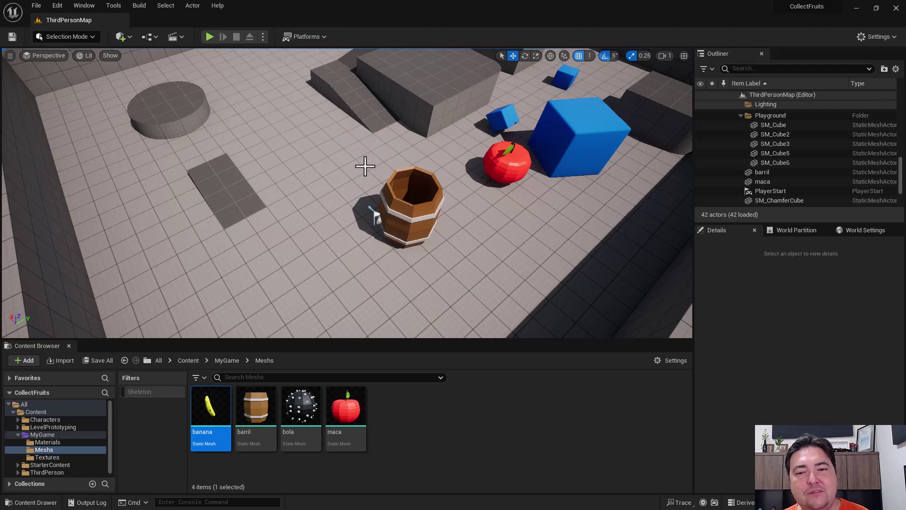
{"action": "right_click_drag", "start_coordinate": [366, 163], "coordinate": [330, 155]}
{"action": "left_click", "coordinate": [209, 37]}
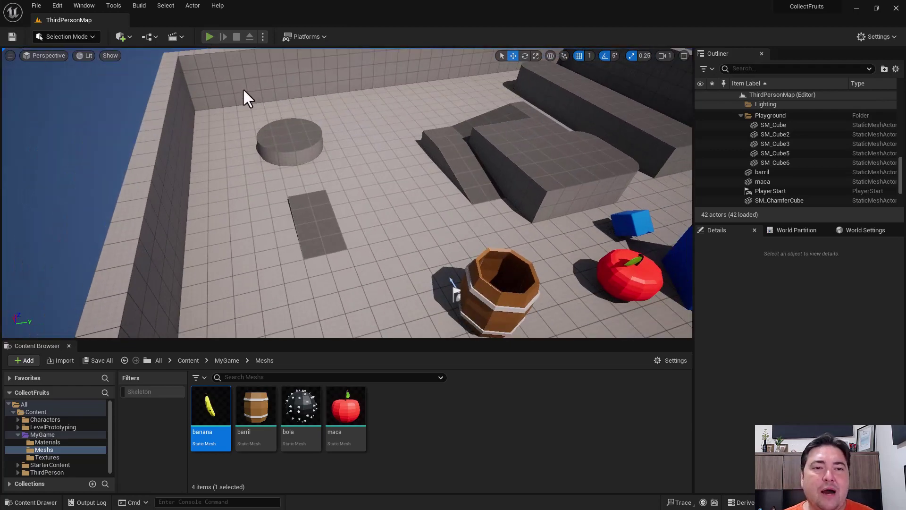
{"action": "left_click", "coordinate": [252, 103]}
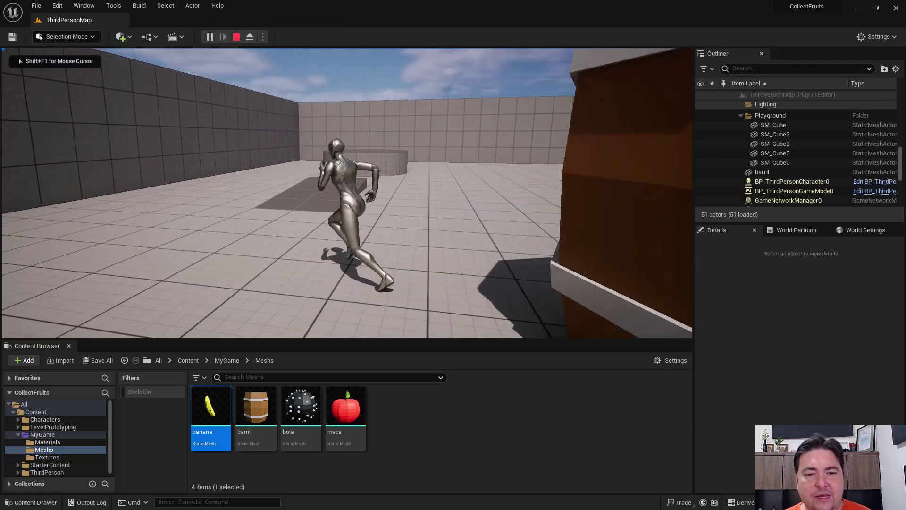
{"action": "key", "text": "w"}
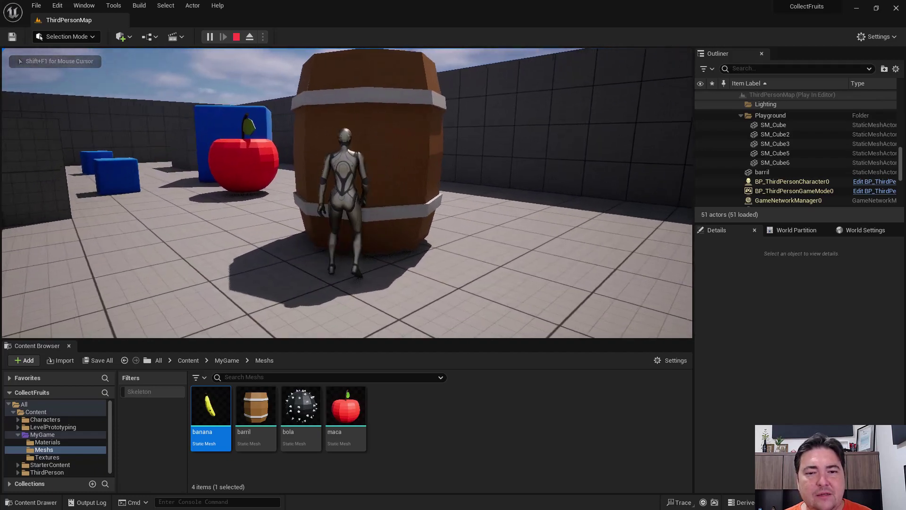
{"action": "key", "text": "space"}
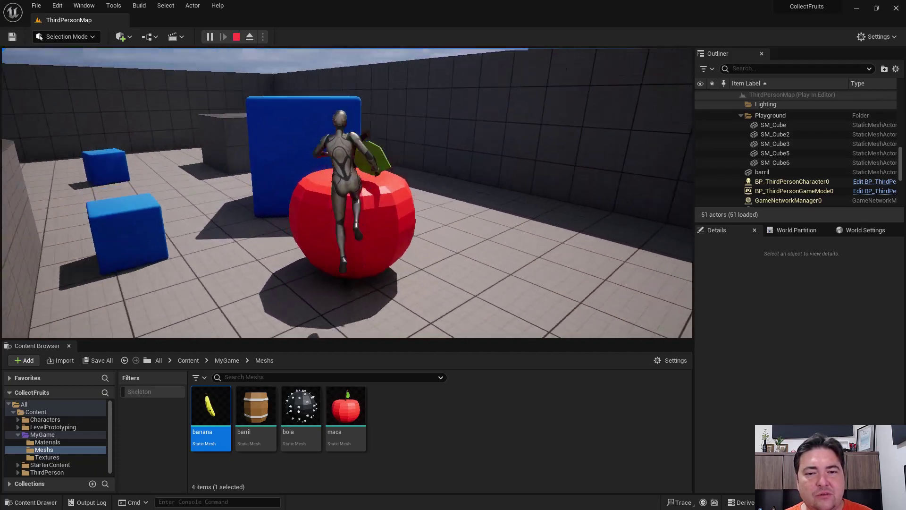
{"action": "key", "text": "w"}
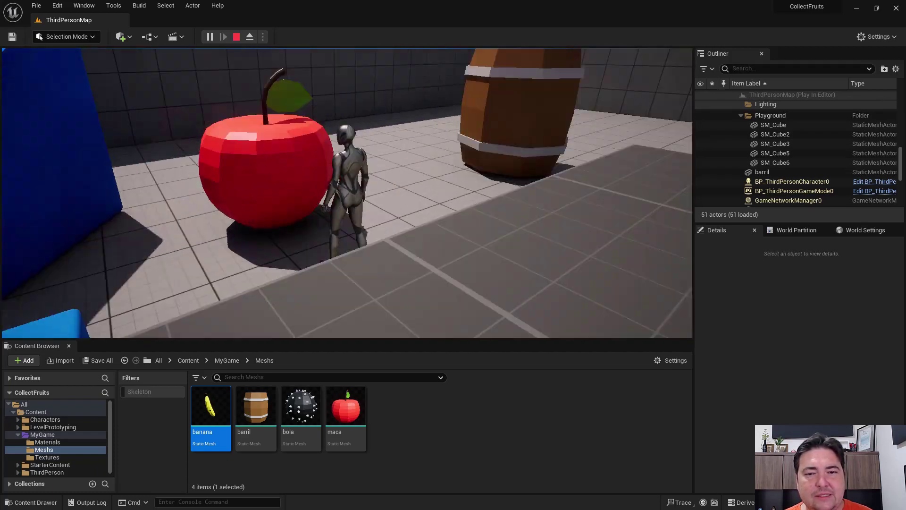
{"action": "key", "text": "space"}
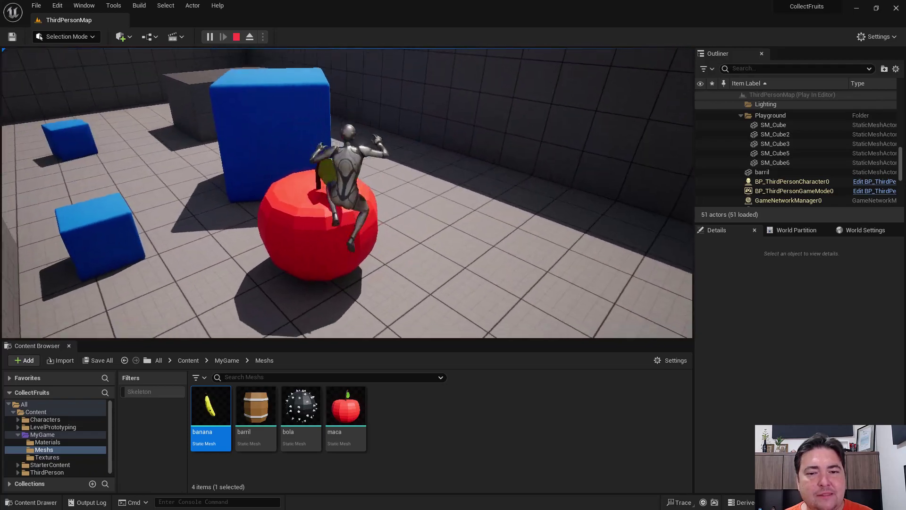
{"action": "key", "text": "w"}
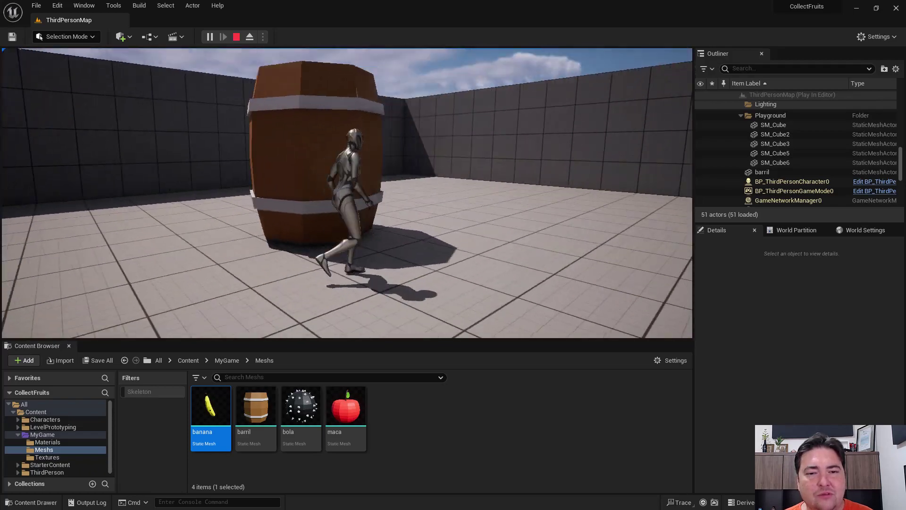
{"action": "key", "text": "w"}
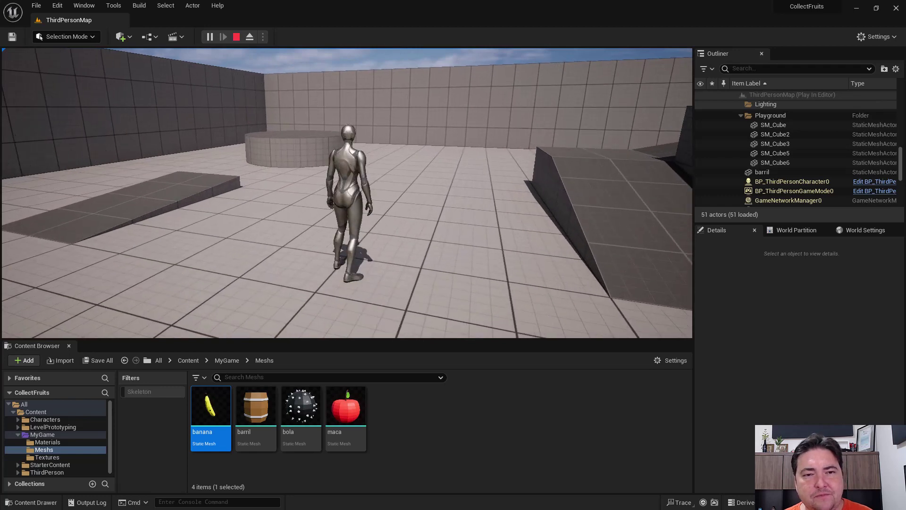
{"action": "key", "text": "Escape"}
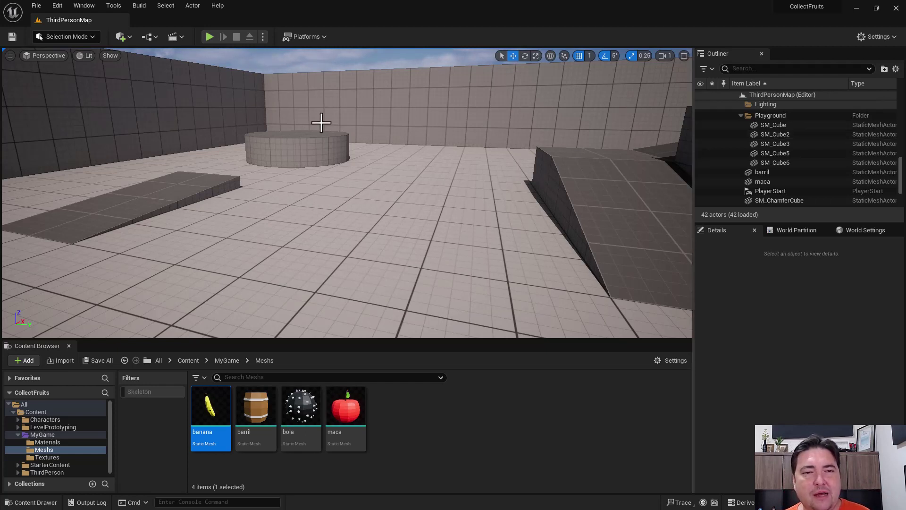
Select the barrel and scale it down to a much smaller size.
{"action": "right_click_drag", "start_coordinate": [291, 109], "coordinate": [285, 273]}
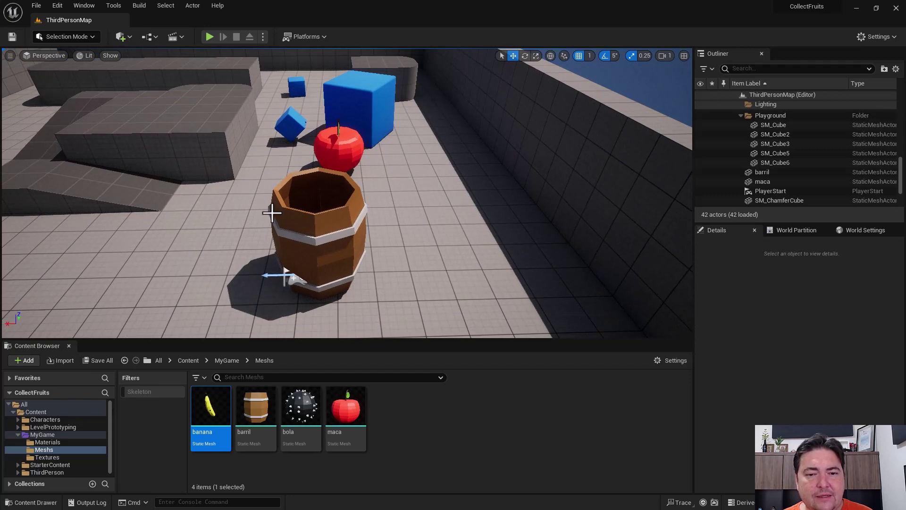
{"action": "left_click", "coordinate": [297, 209]}
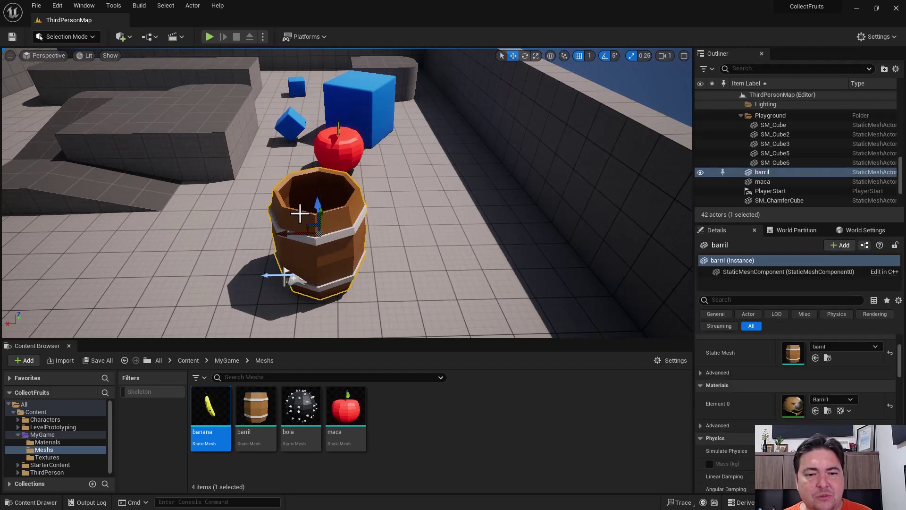
{"action": "left_click", "coordinate": [536, 56]}
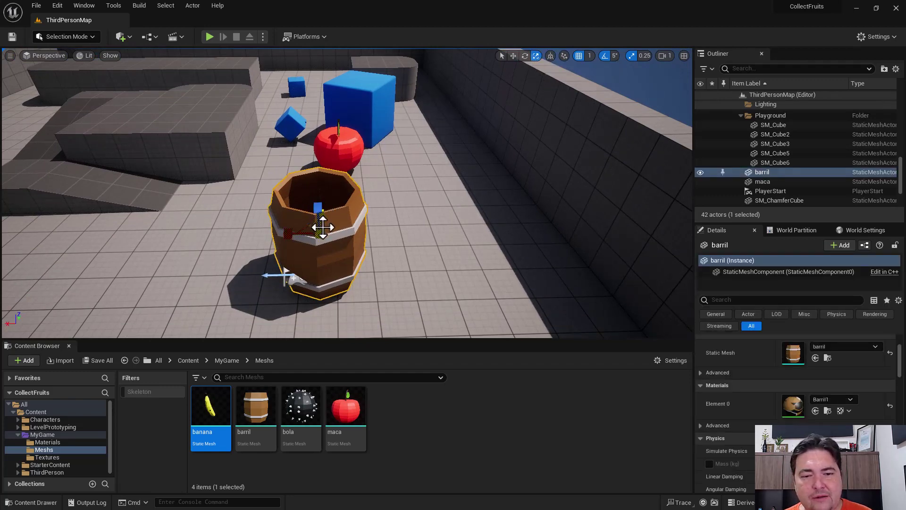
{"action": "mouse_move", "coordinate": [319, 235]}
{"action": "left_mouse_down"}
{"action": "mouse_move", "coordinate": [290, 246]}
{"action": "mouse_move", "coordinate": [327, 224]}
{"action": "mouse_move", "coordinate": [52, 250]}
{"action": "left_mouse_up"}
Move the shrunken barrel next to the ramp and start a Play session.
{"action": "left_click", "coordinate": [513, 55]}
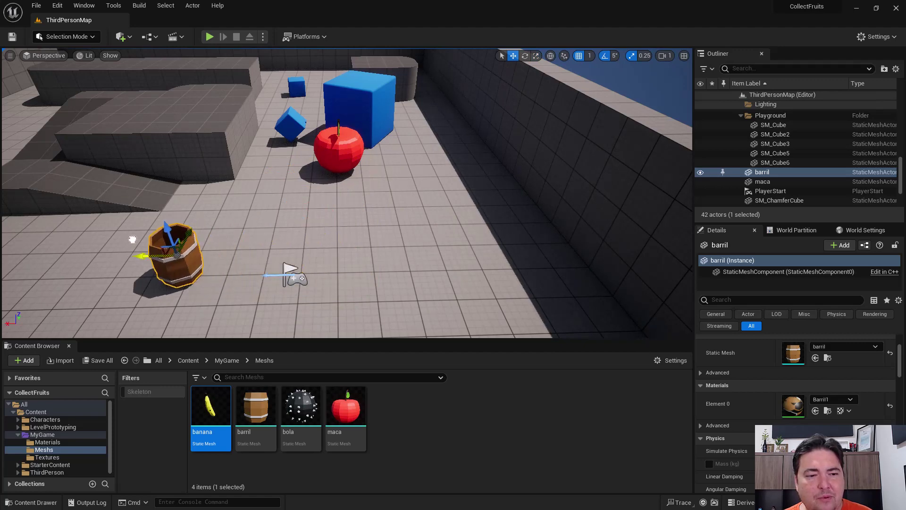
{"action": "right_click_drag", "start_coordinate": [220, 255], "coordinate": [220, 255]}
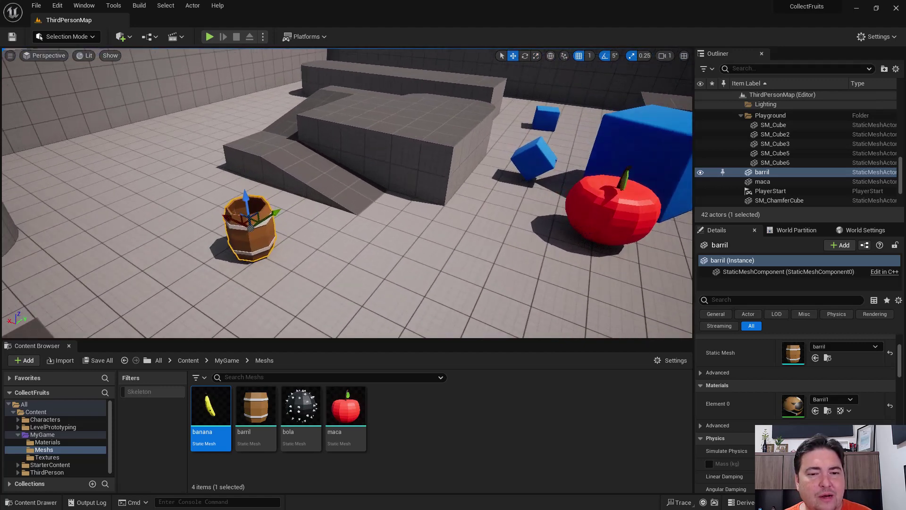
{"action": "mouse_move", "coordinate": [231, 226]}
{"action": "left_mouse_down"}
{"action": "mouse_move", "coordinate": [163, 174]}
{"action": "mouse_move", "coordinate": [232, 150]}
{"action": "left_mouse_up"}
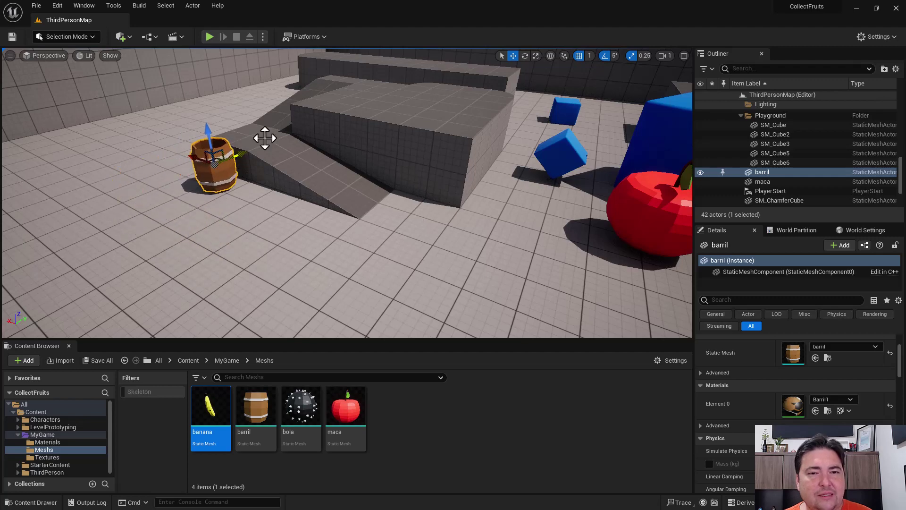
{"action": "left_click", "coordinate": [209, 36]}
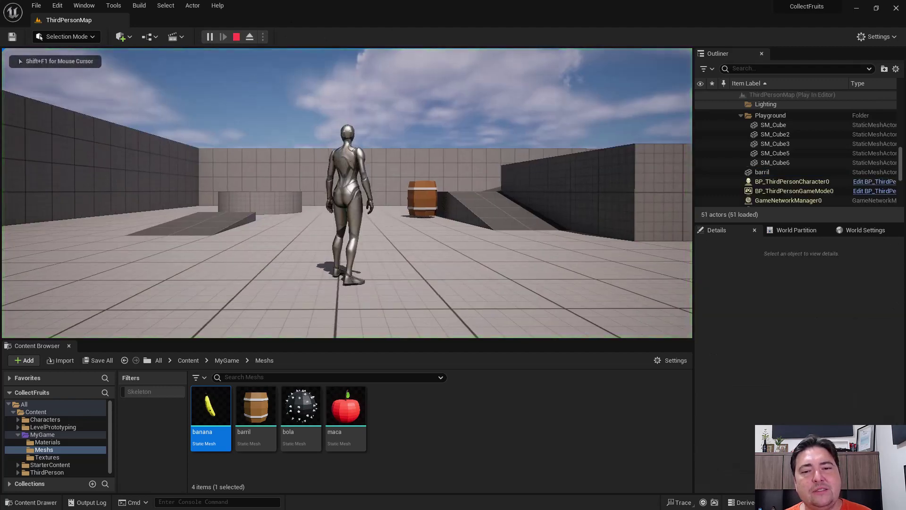
Walk the character to the small barrel and jump onto it with Space.
{"action": "key", "text": "w"}
{"action": "key", "text": "w"}
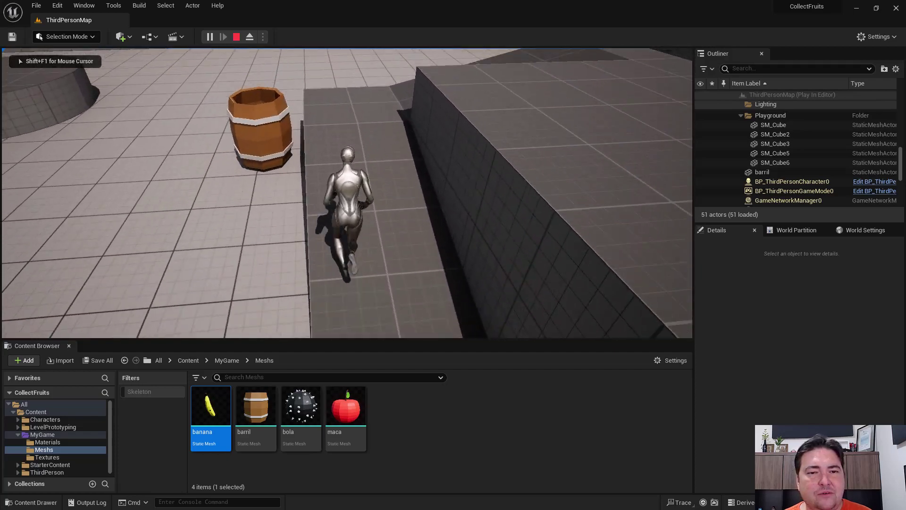
{"action": "key", "text": "space"}
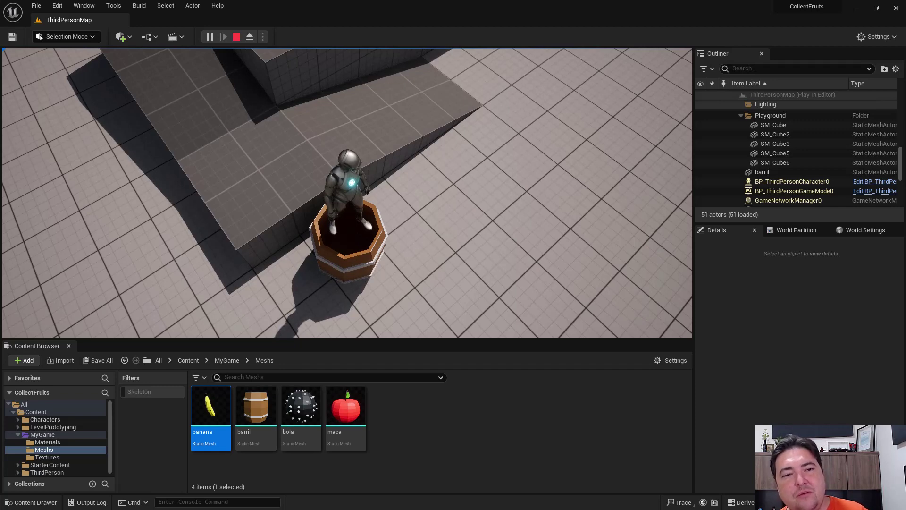
Stop the play-test and save all project changes with File > Save All.
{"action": "key", "text": "Escape"}
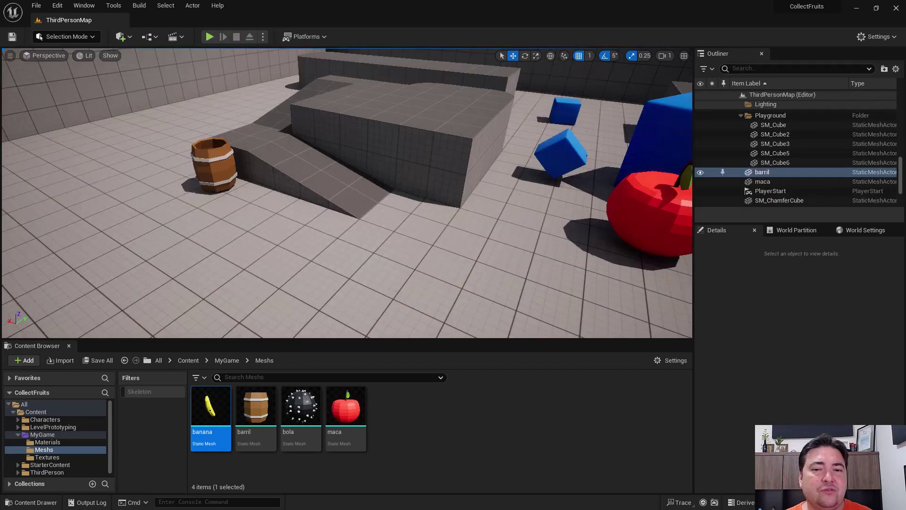
{"action": "left_click", "coordinate": [36, 6]}
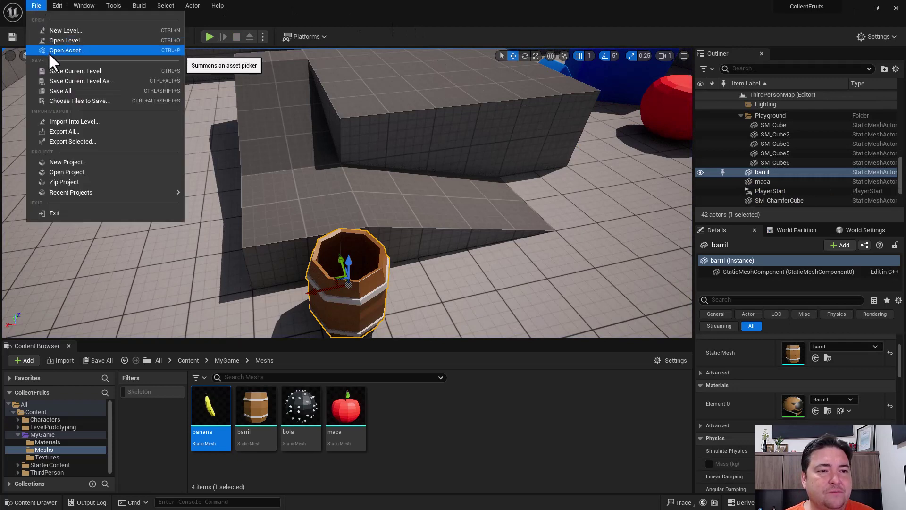
{"action": "left_click", "coordinate": [56, 88]}
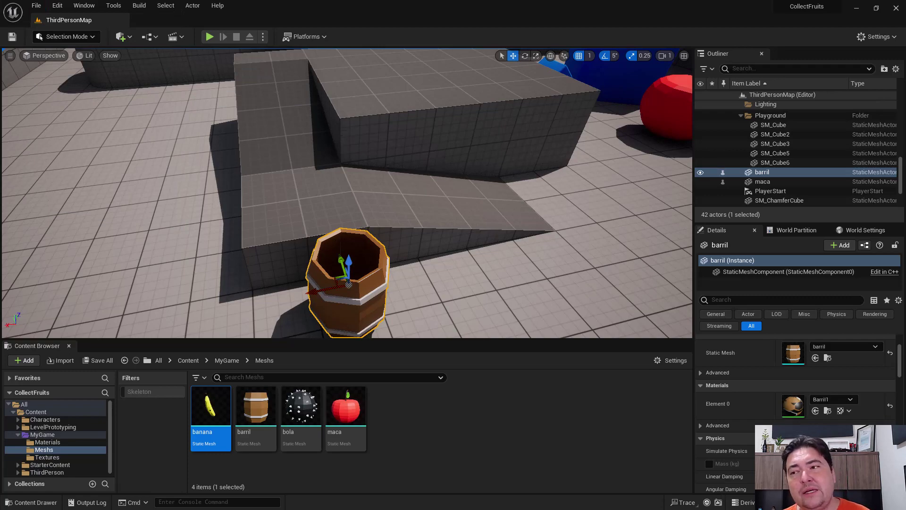
Close the Unreal Editor and both Objetos folder windows.
{"action": "left_click", "coordinate": [897, 8]}
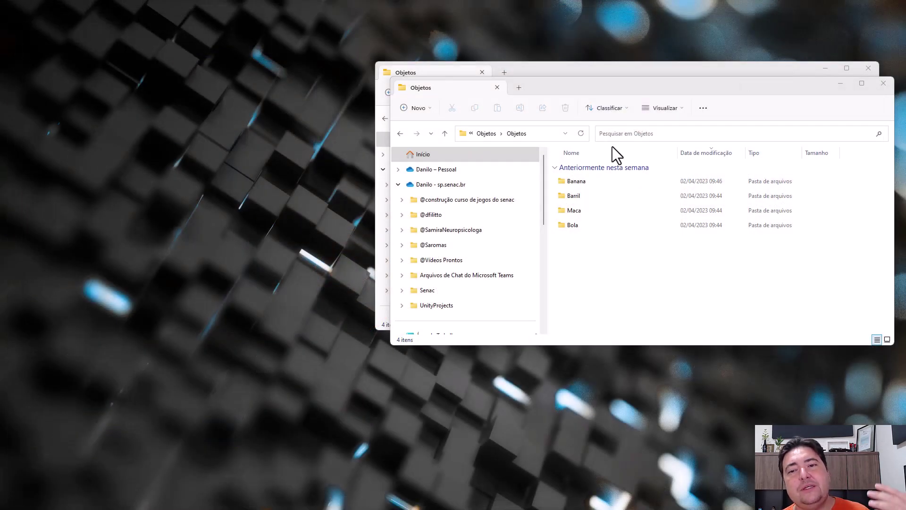
{"action": "left_click", "coordinate": [883, 83]}
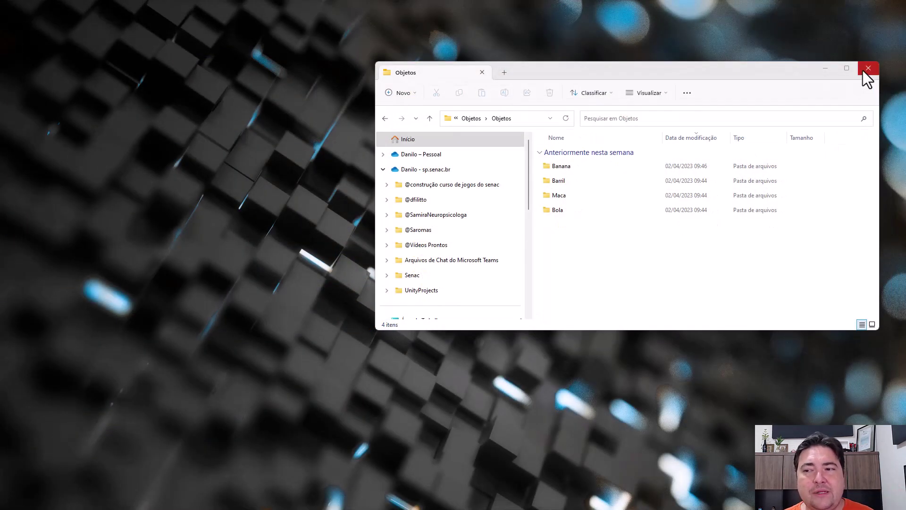
{"action": "left_click", "coordinate": [868, 69]}
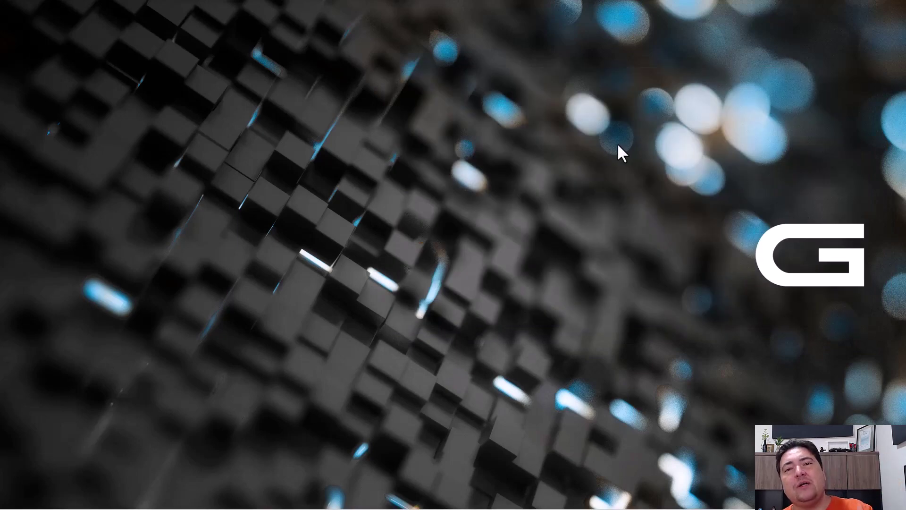